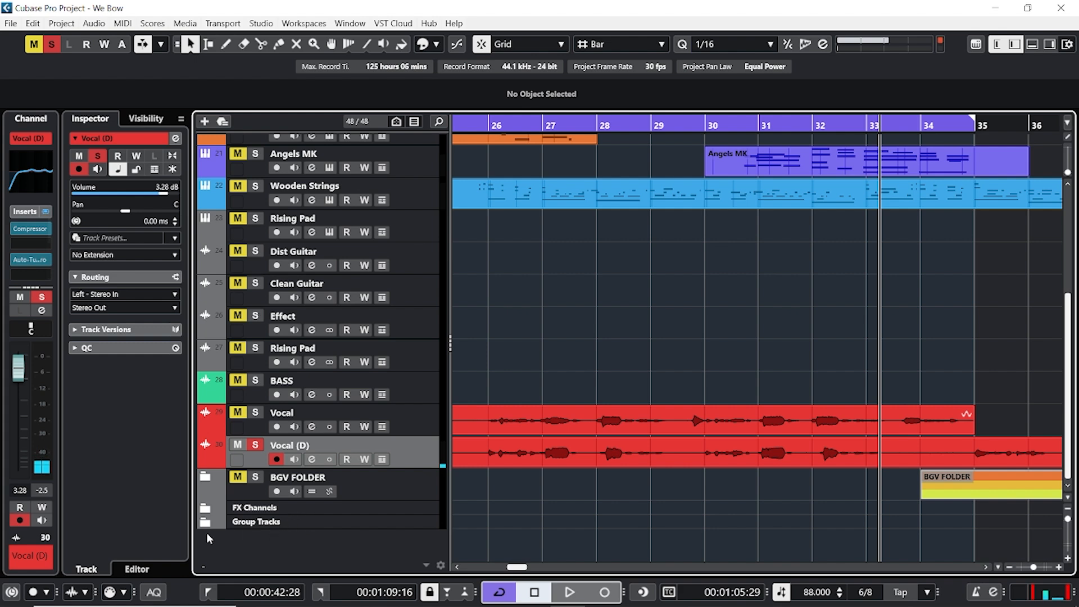
Add two stereo Pro-R 2 effect tracks inside the FX Channels folder, routed to Stereo Out, and dismiss the reverb's plug-in window.
{"action": "left_click", "coordinate": [204, 508]}
{"action": "right_click", "coordinate": [256, 547]}
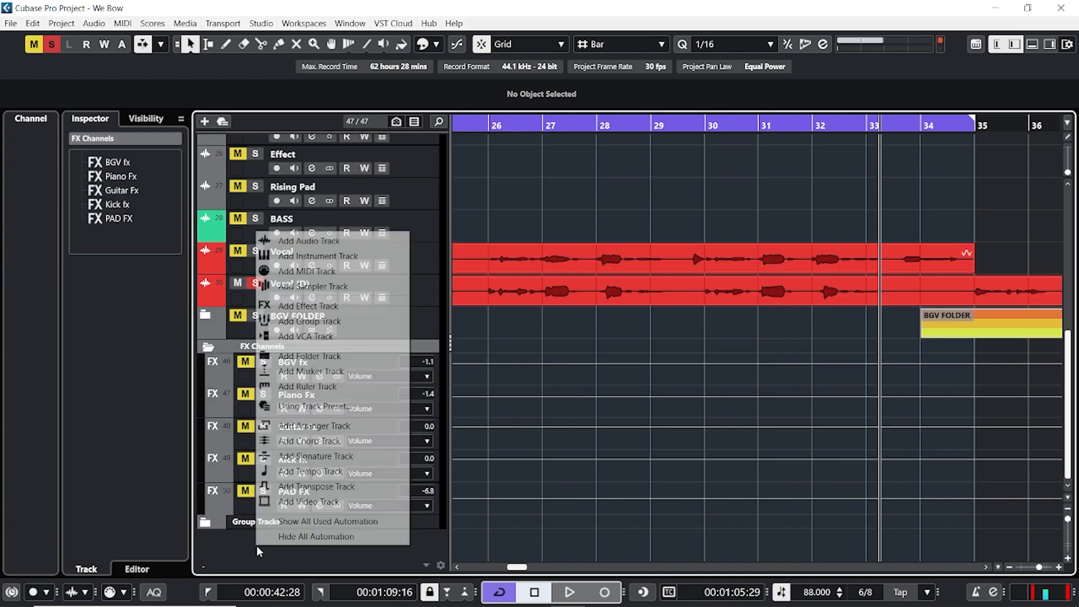
{"action": "left_click", "coordinate": [321, 308]}
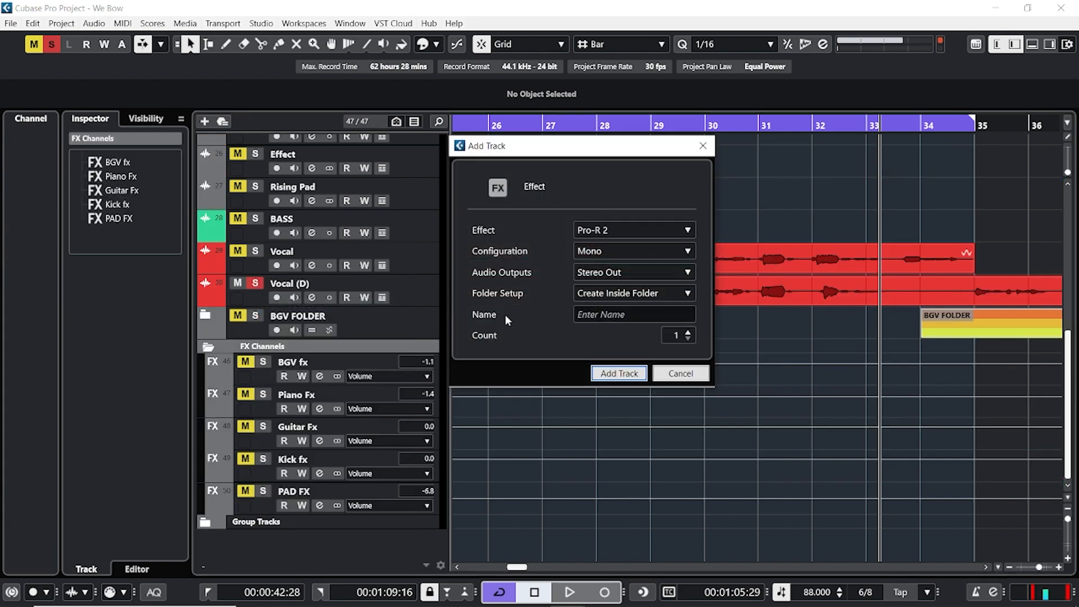
{"action": "left_click", "coordinate": [638, 250]}
{"action": "left_click", "coordinate": [615, 328]}
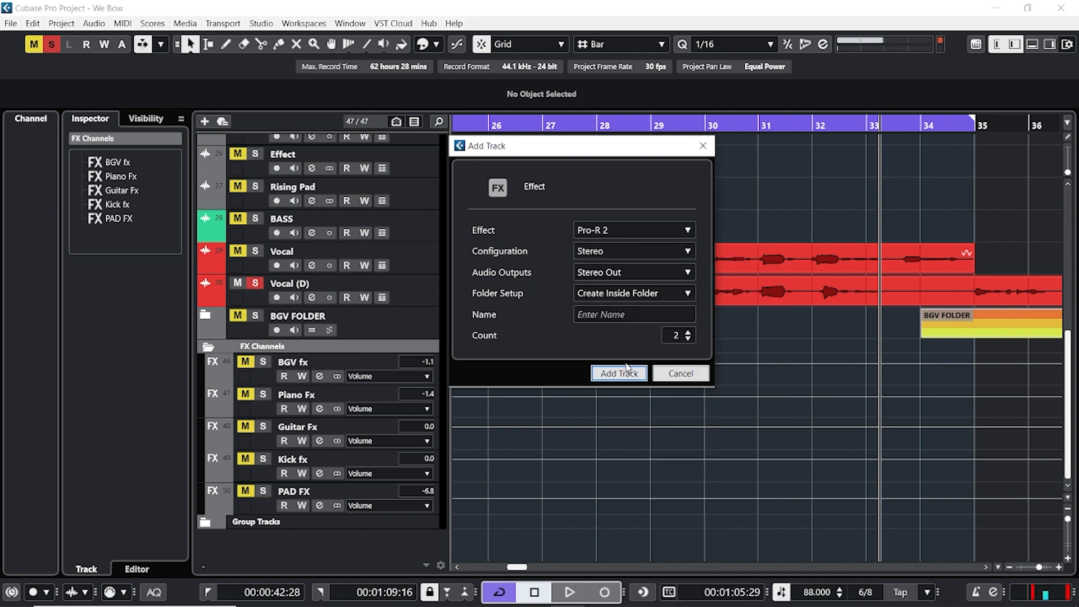
{"action": "left_click", "coordinate": [620, 374]}
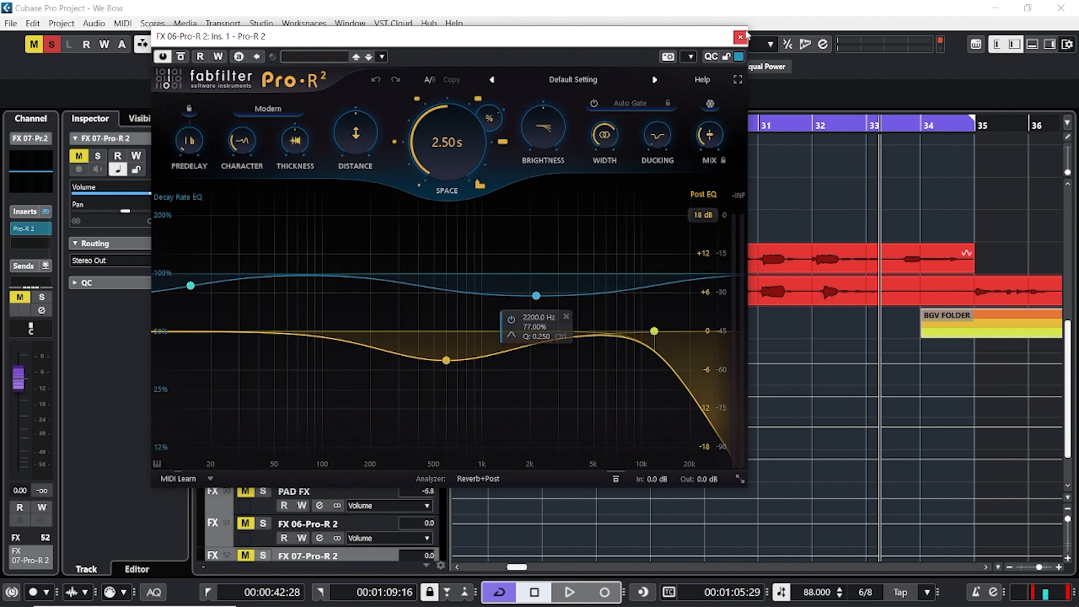
{"action": "left_click", "coordinate": [740, 37]}
Rename the two new Pro-R 2 effect tracks as Lead Fx and Lead Eq Fx.
{"action": "scroll", "coordinate": [332, 475], "scroll_direction": "down", "scroll_amount": 2}
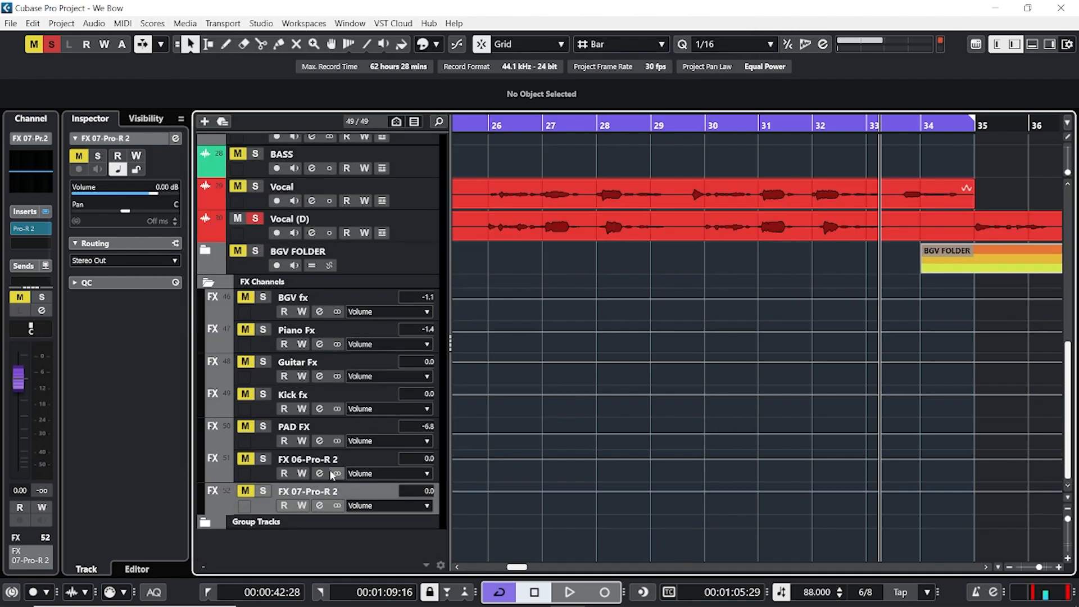
{"action": "double_click", "coordinate": [312, 459]}
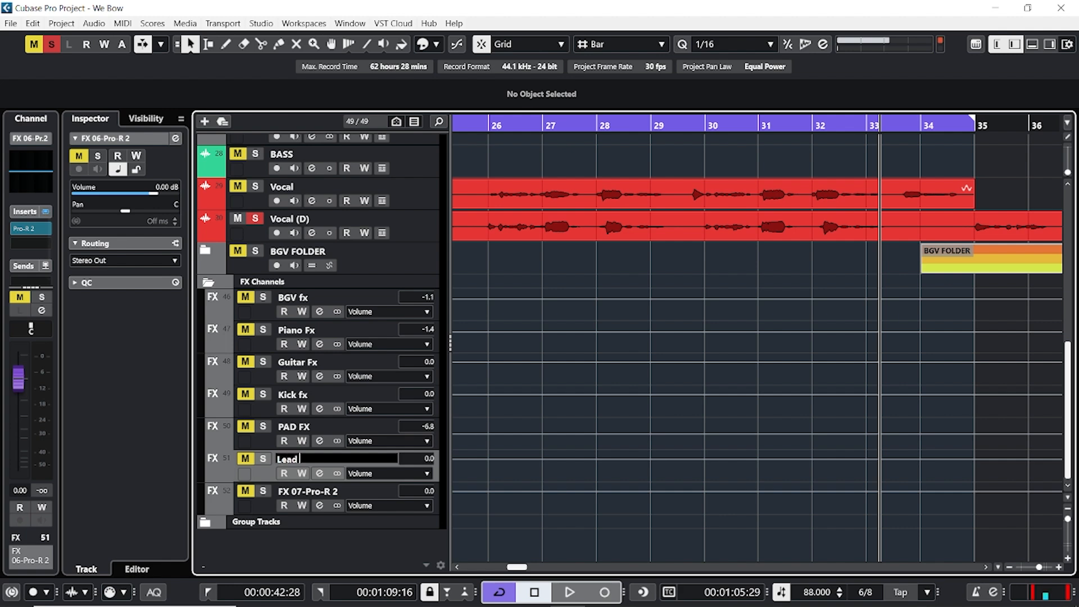
{"action": "type", "text": "Lead Fx"}
{"action": "key", "text": "Return"}
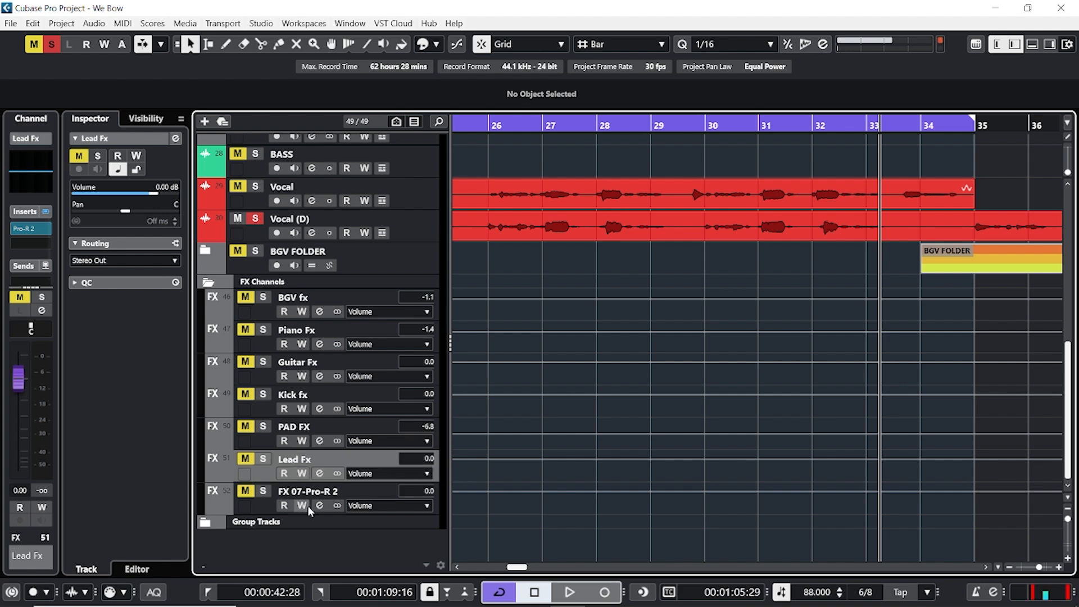
{"action": "double_click", "coordinate": [319, 491]}
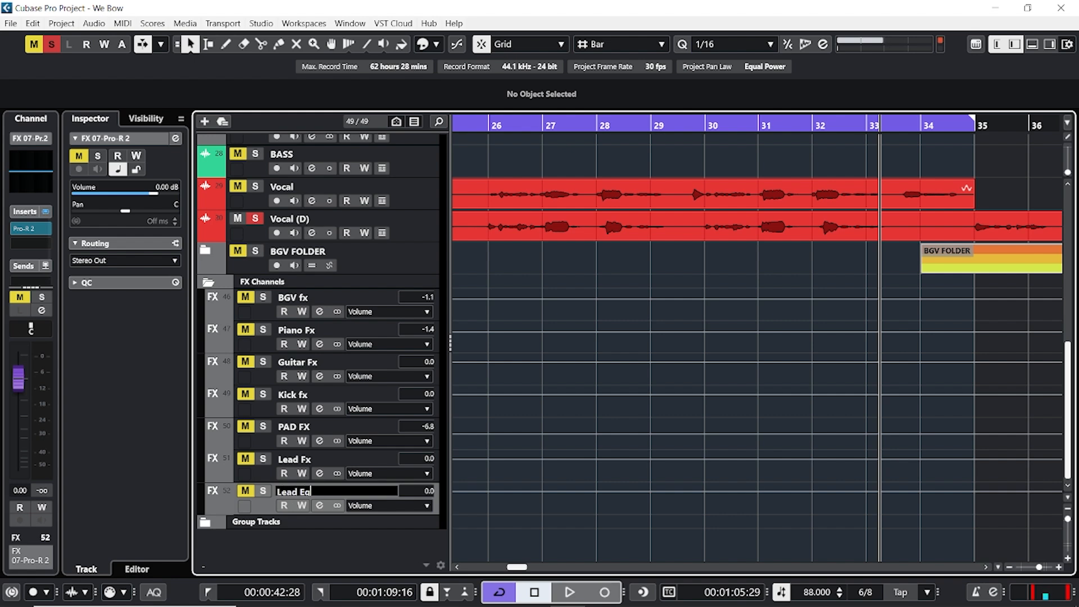
{"action": "key", "text": "Return"}
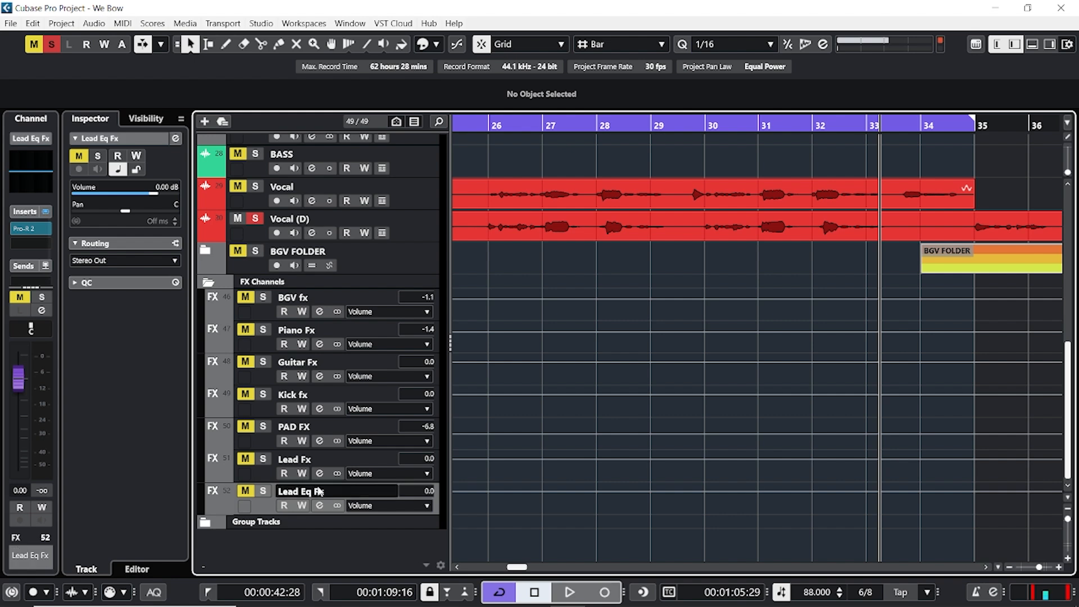
Add active sends on the Vocal (D) channel to Lead Eq Fx at -7.73 and to Lead Fx at 0.00.
{"action": "left_click", "coordinate": [239, 460]}
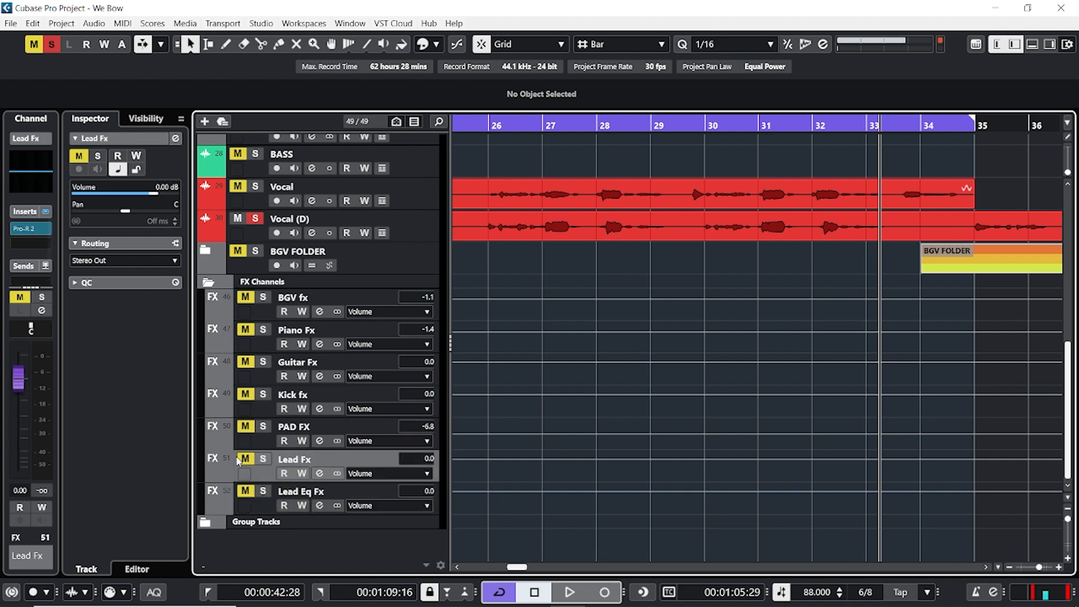
{"action": "left_click", "coordinate": [403, 222]}
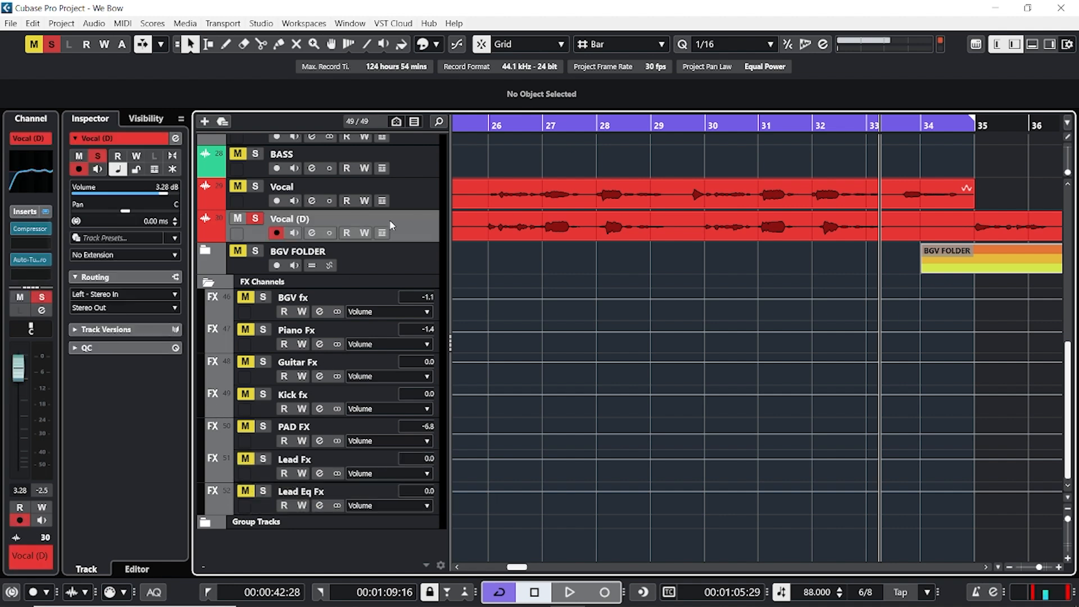
{"action": "left_click", "coordinate": [176, 139]}
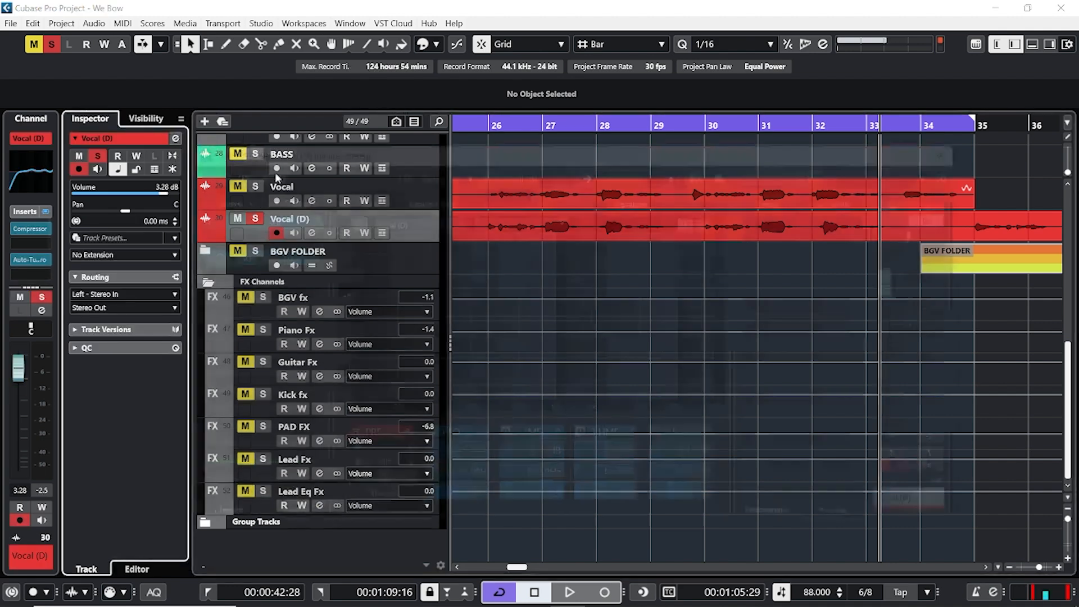
{"action": "left_click", "coordinate": [785, 227]}
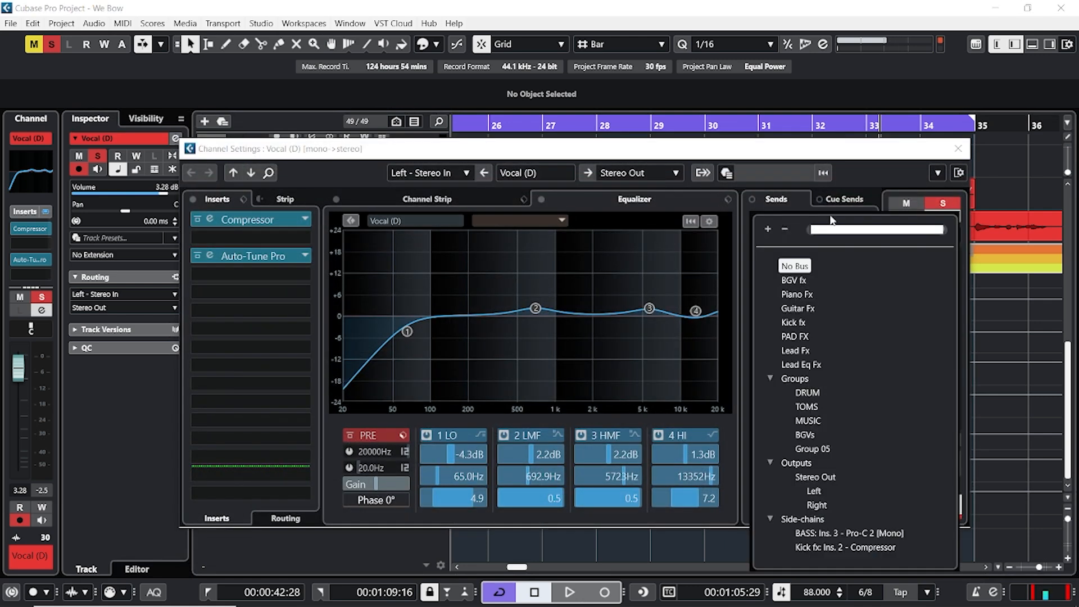
{"action": "left_click", "coordinate": [811, 365]}
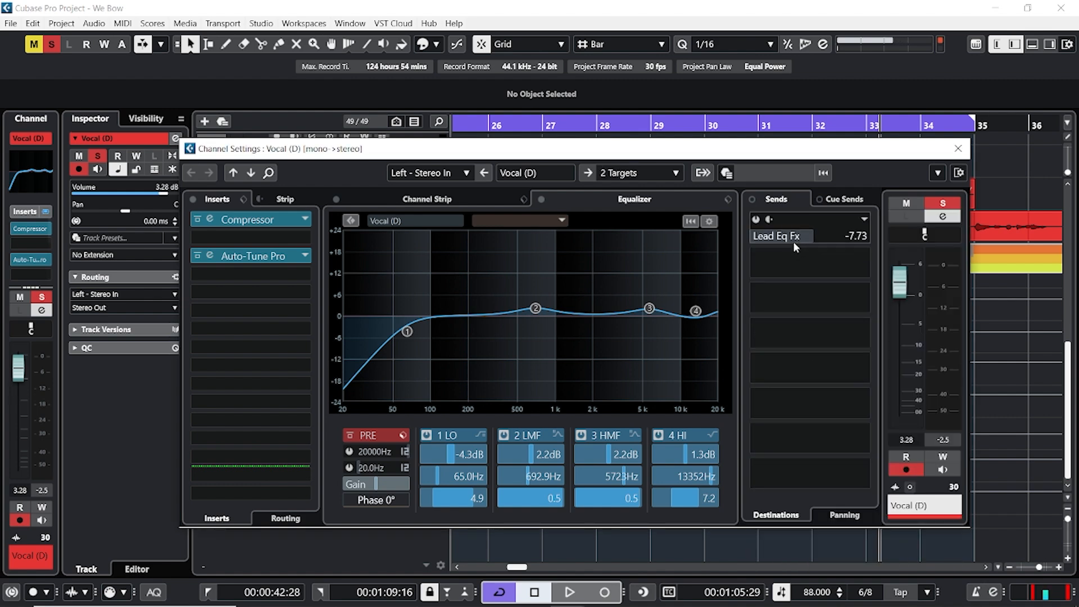
{"action": "left_click", "coordinate": [793, 250]}
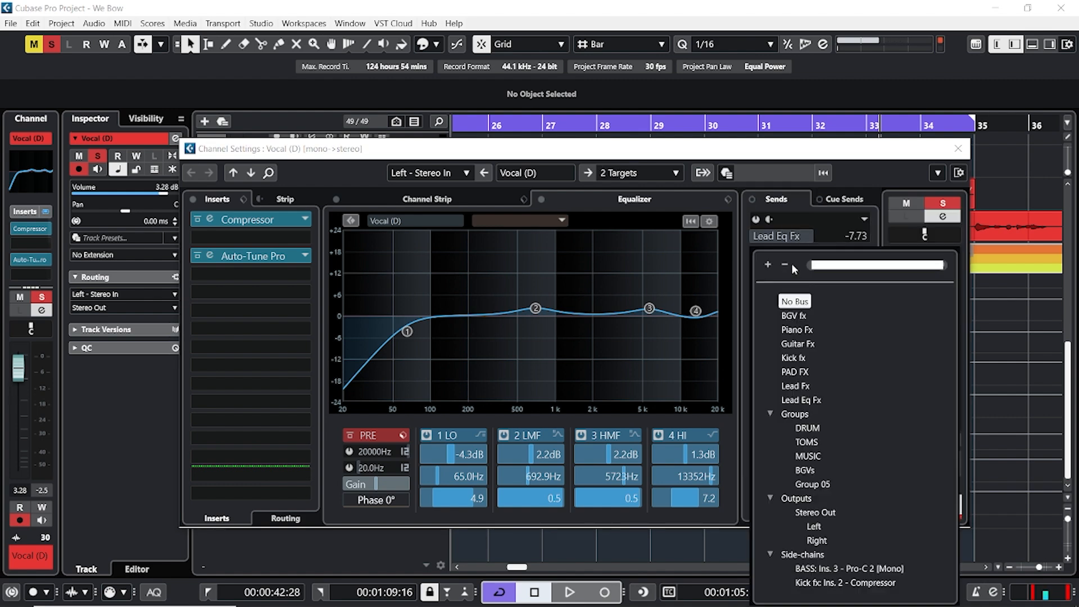
{"action": "left_click", "coordinate": [800, 387]}
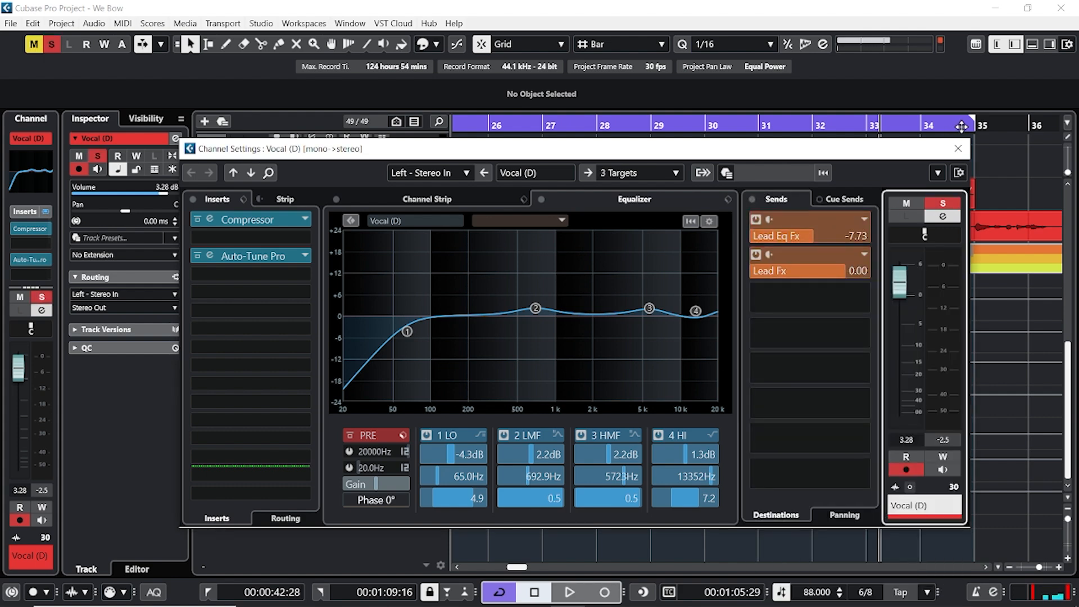
{"action": "left_click", "coordinate": [958, 149]}
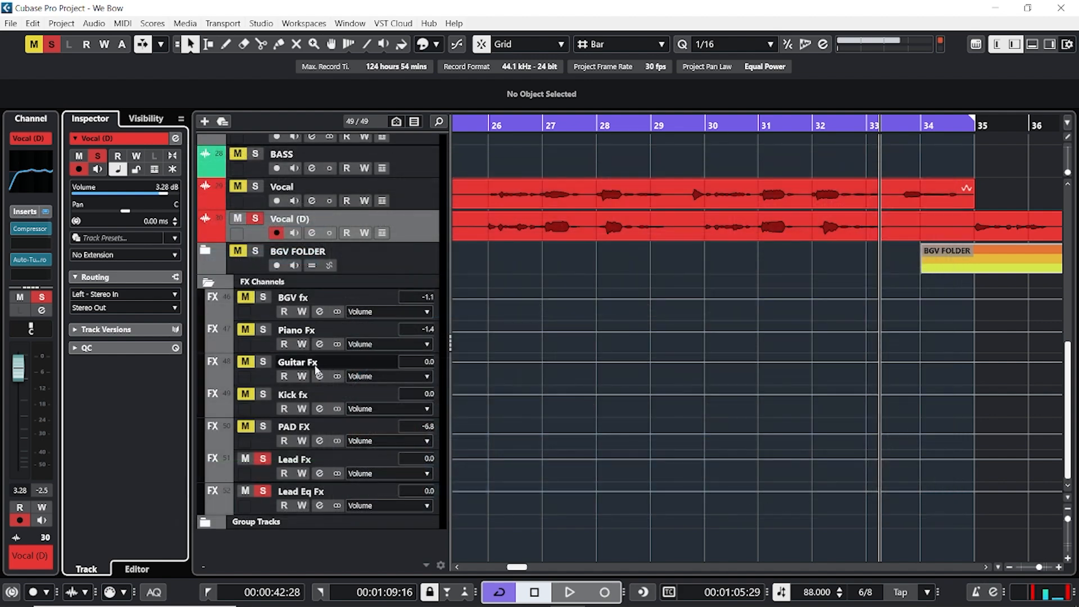
Open the channel settings of the Lead Eq Fx track and play the project to hear the vocal through it.
{"action": "left_click", "coordinate": [288, 493]}
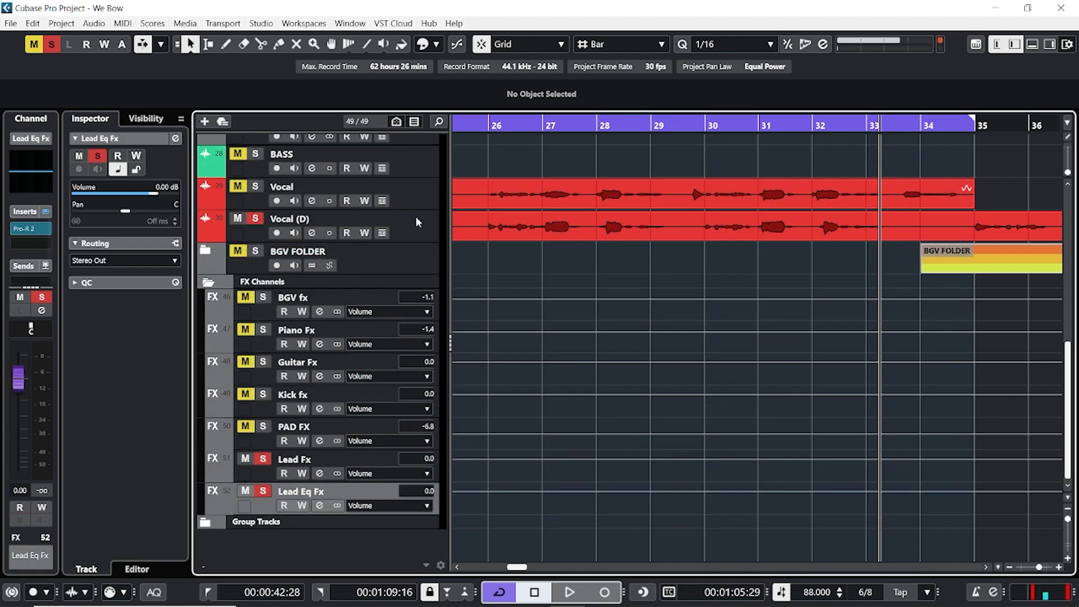
{"action": "left_click", "coordinate": [393, 221]}
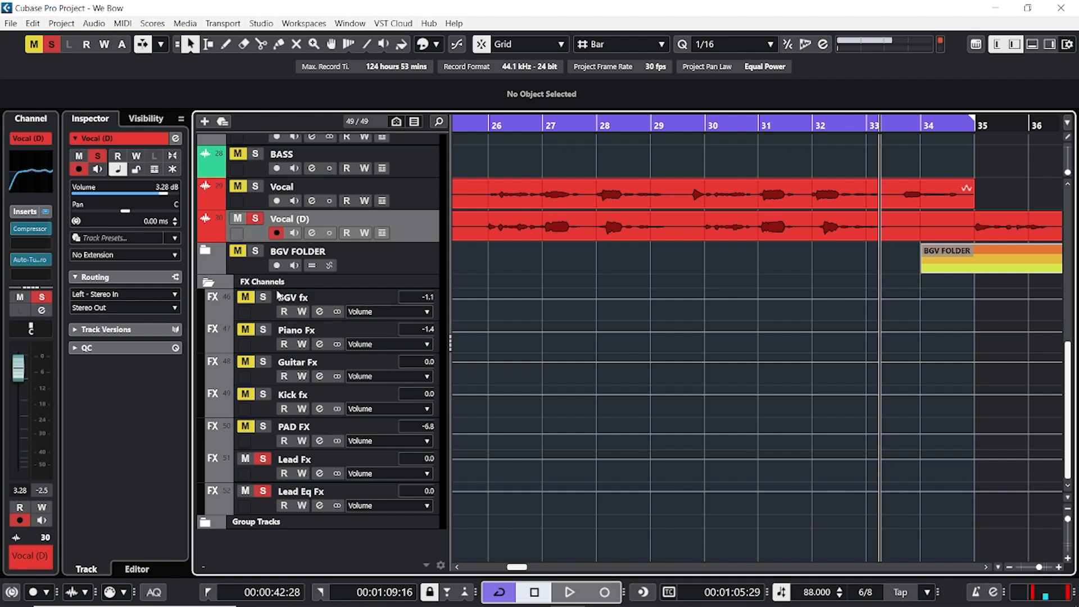
{"action": "left_click", "coordinate": [284, 494]}
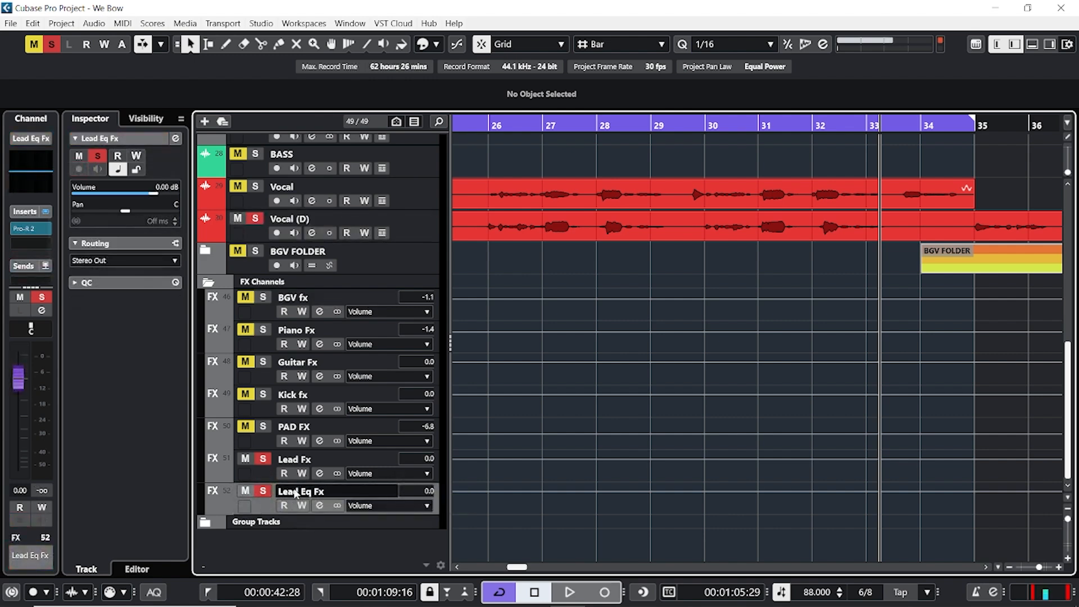
{"action": "left_click", "coordinate": [175, 138]}
{"action": "key", "text": "space"}
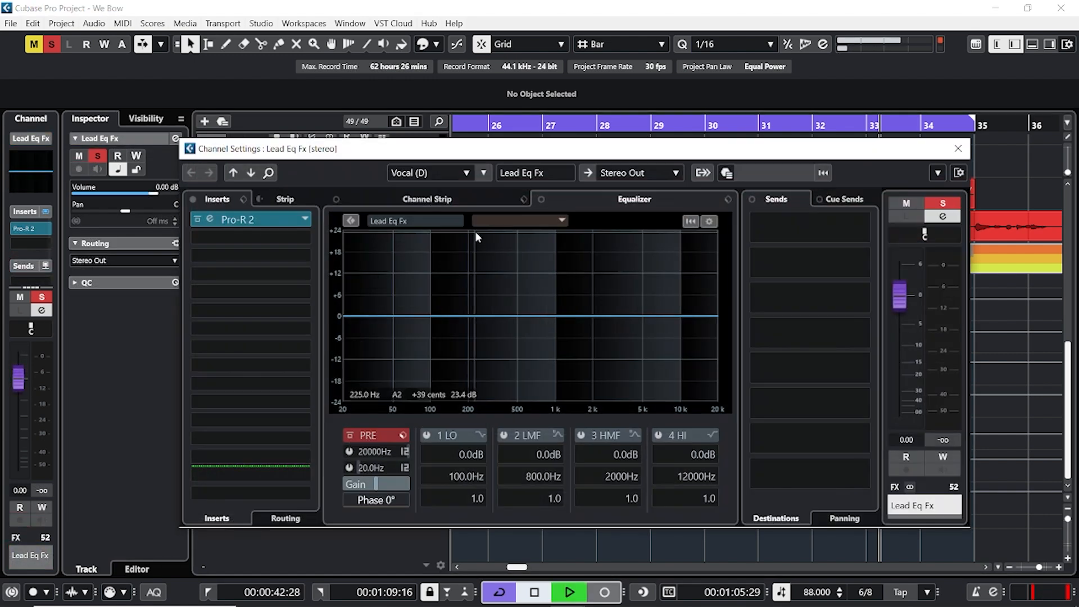
{"action": "left_click_drag", "start_coordinate": [387, 150], "coordinate": [394, 150]}
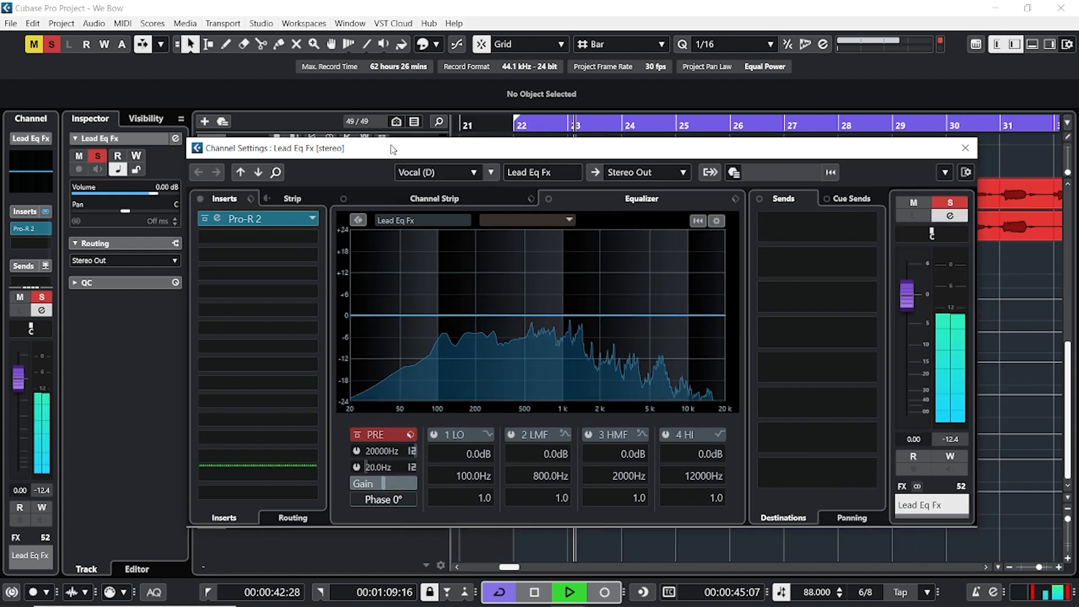
Search the Lead Eq Fx channel's FX chain presets for "vocal" and audition AM Lead Vocal Edgy during playback.
{"action": "left_click", "coordinate": [252, 199]}
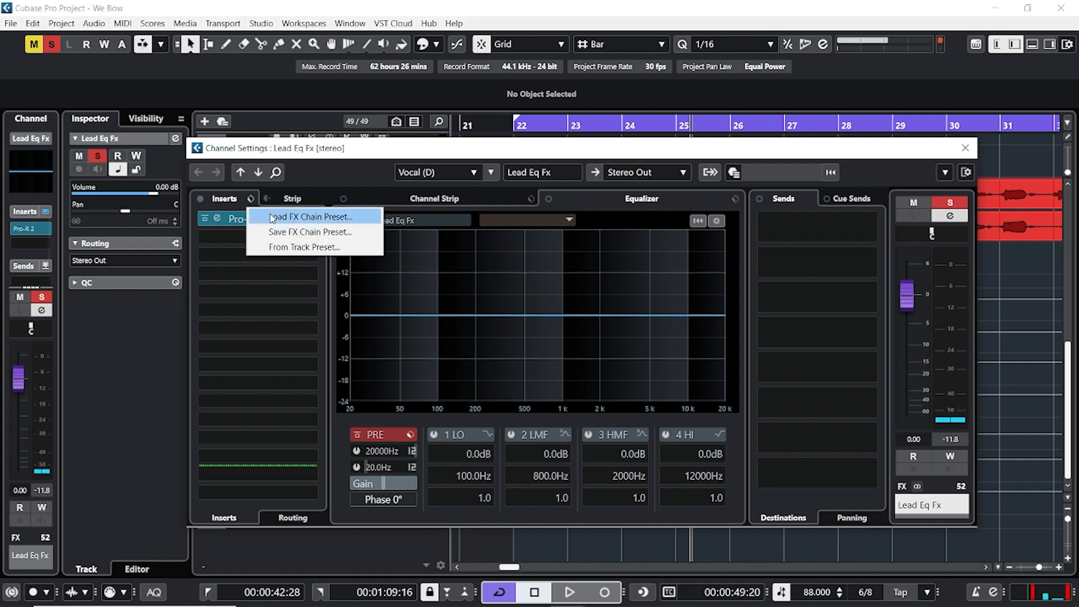
{"action": "left_click", "coordinate": [272, 217]}
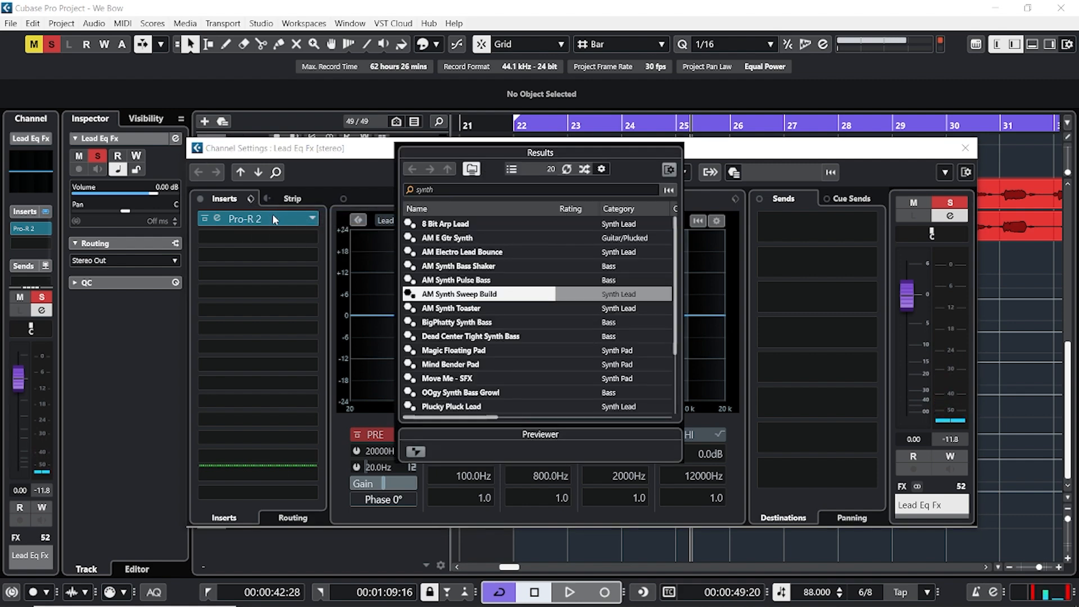
{"action": "left_click", "coordinate": [461, 193]}
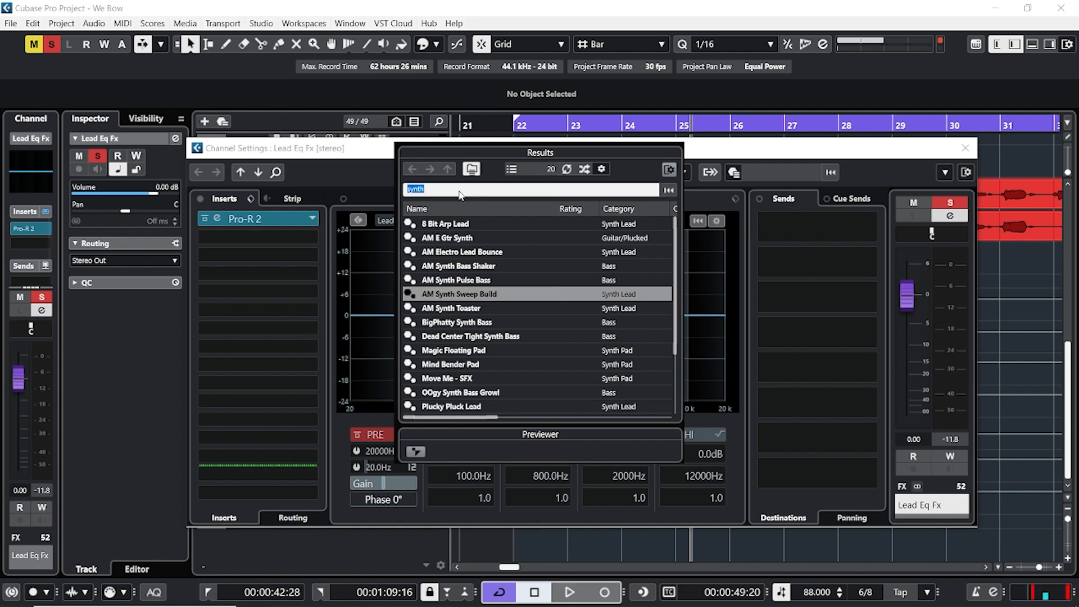
{"action": "type", "text": "vocal"}
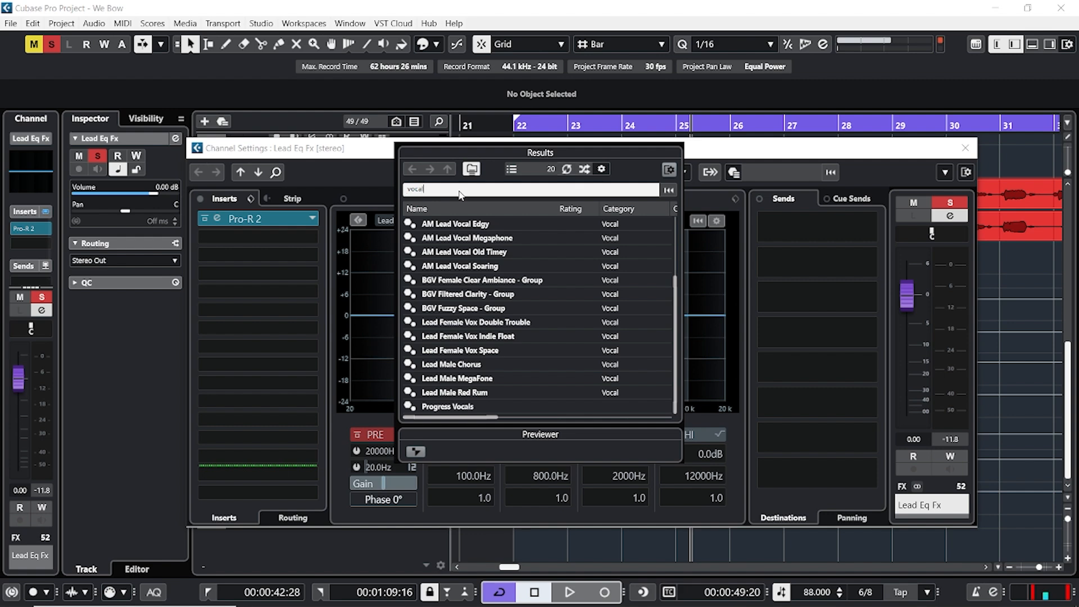
{"action": "left_click", "coordinate": [464, 225]}
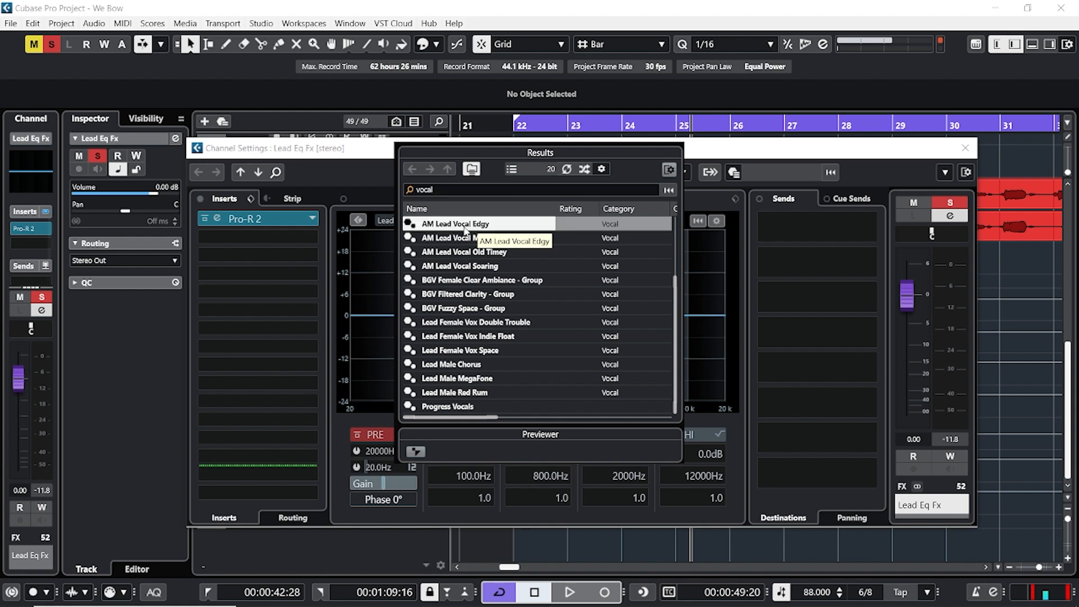
{"action": "key", "text": "space"}
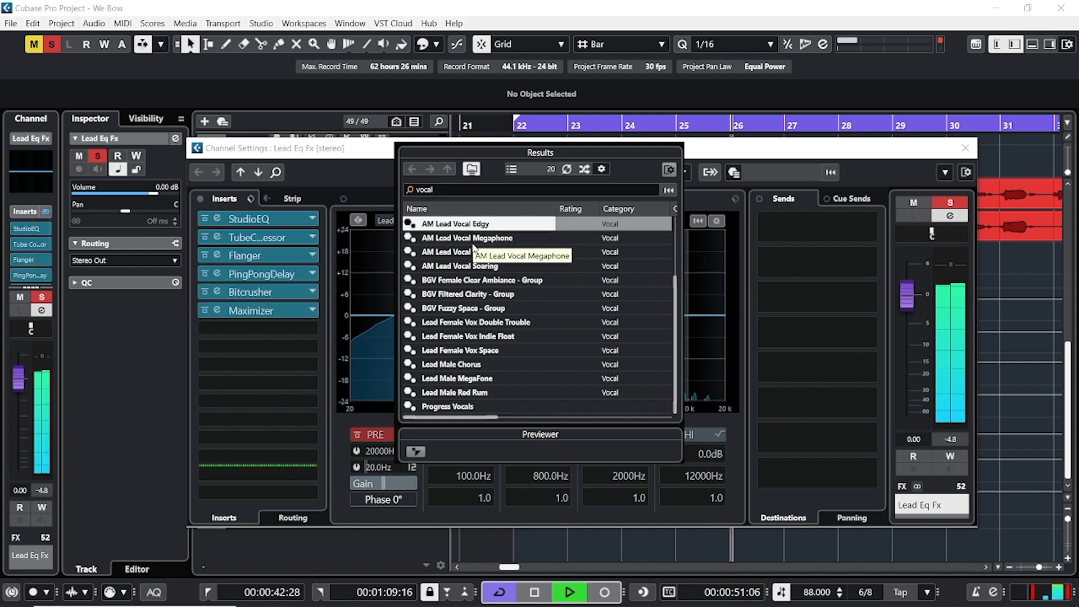
Load the FX chain preset AM BGVs In Your Face into the inserts of the Lead Eq Fx channel.
{"action": "scroll", "coordinate": [474, 247], "scroll_direction": "up", "scroll_amount": 2}
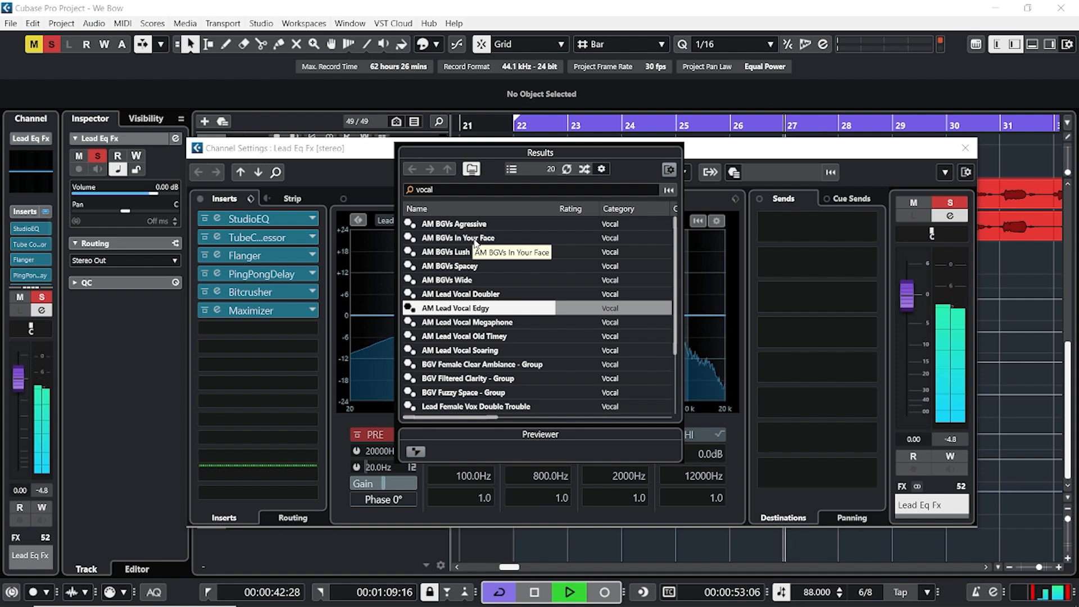
{"action": "left_click", "coordinate": [474, 239]}
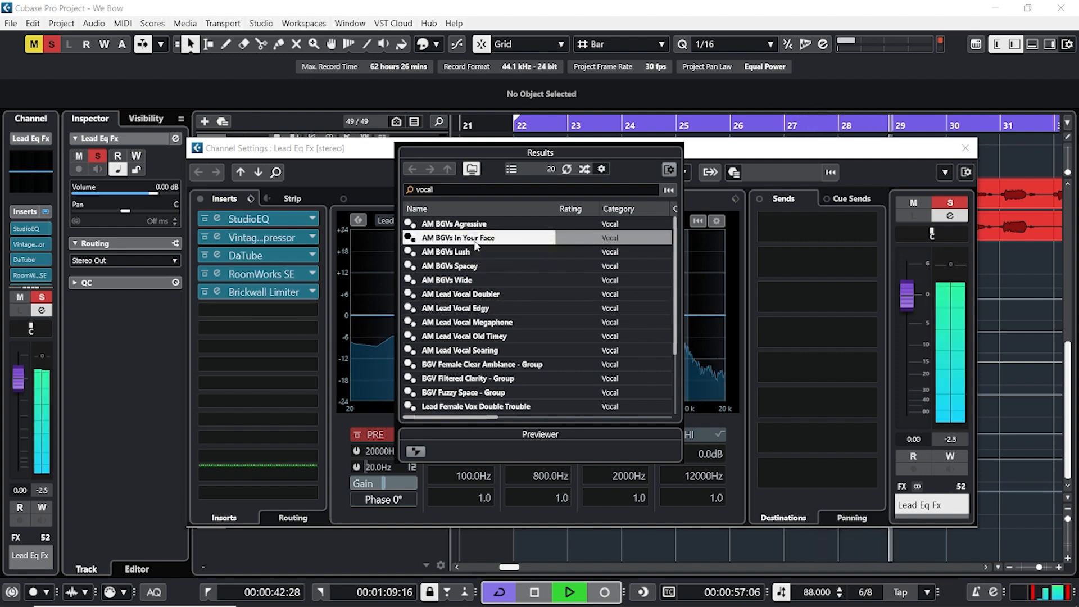
{"action": "double_click", "coordinate": [475, 242]}
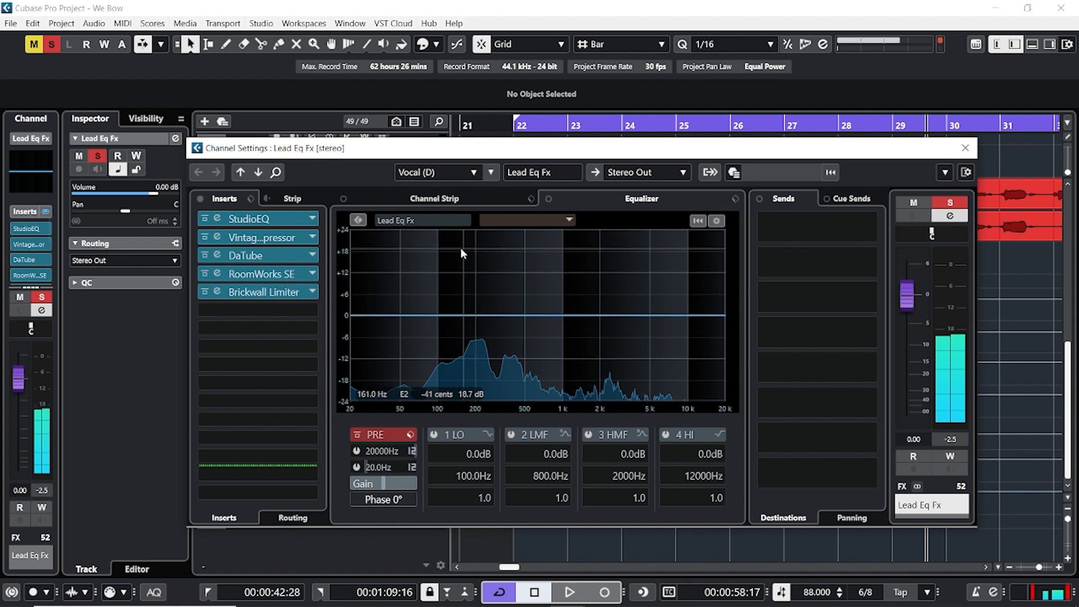
{"action": "left_click", "coordinate": [250, 198]}
{"action": "left_click", "coordinate": [281, 214]}
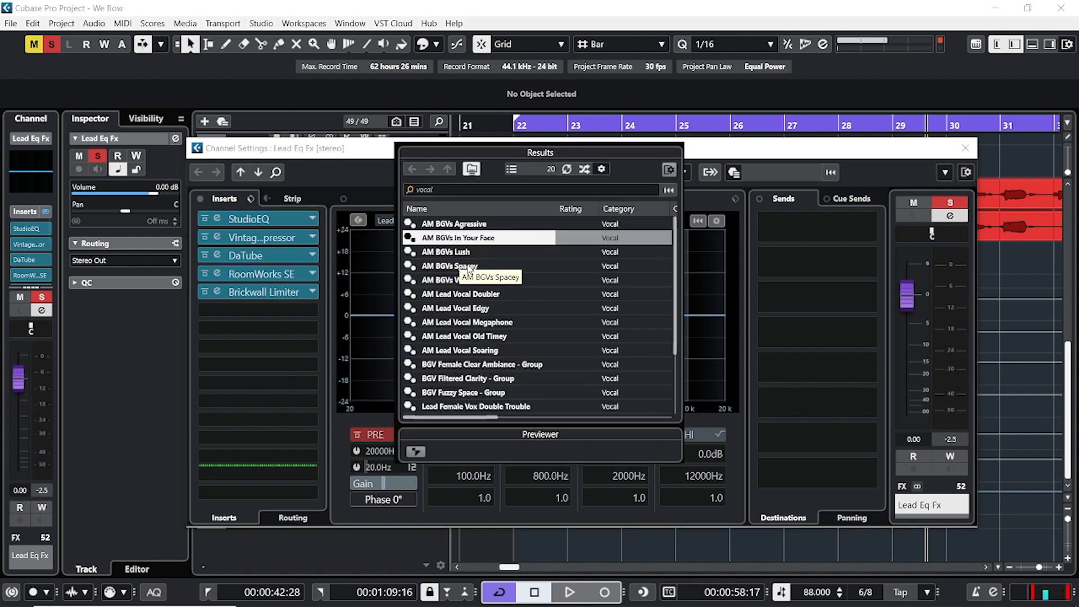
{"action": "double_click", "coordinate": [502, 239]}
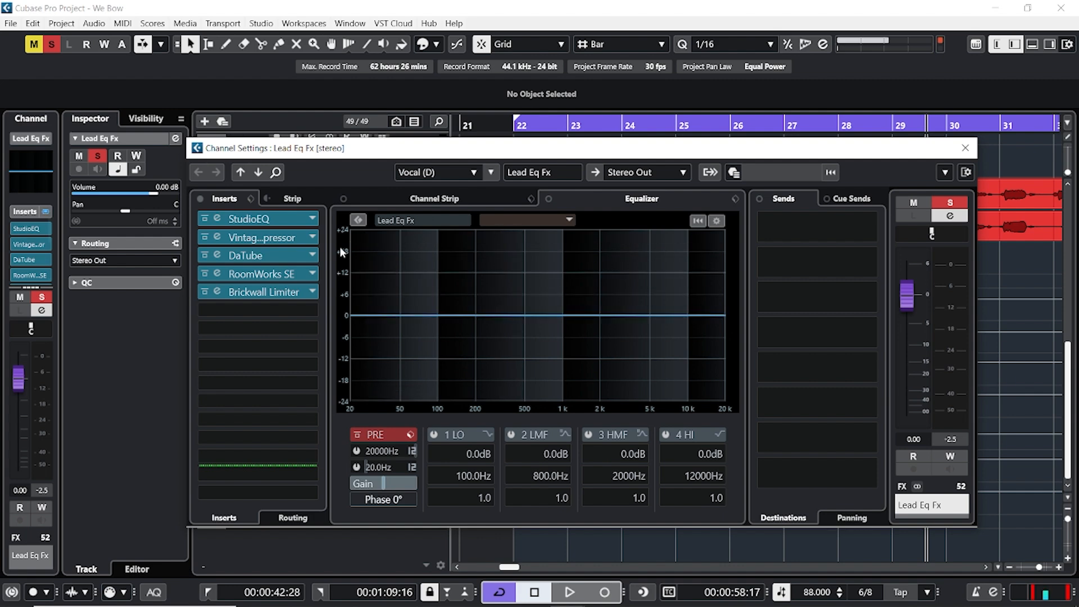
In the StudioEQ insert, set band 3 to about 4.18 kHz, 2.7 dB and band 4 to about 15.41 kHz, 4.8 dB.
{"action": "left_click", "coordinate": [264, 219]}
{"action": "left_click_drag", "start_coordinate": [591, 282], "coordinate": [596, 270]}
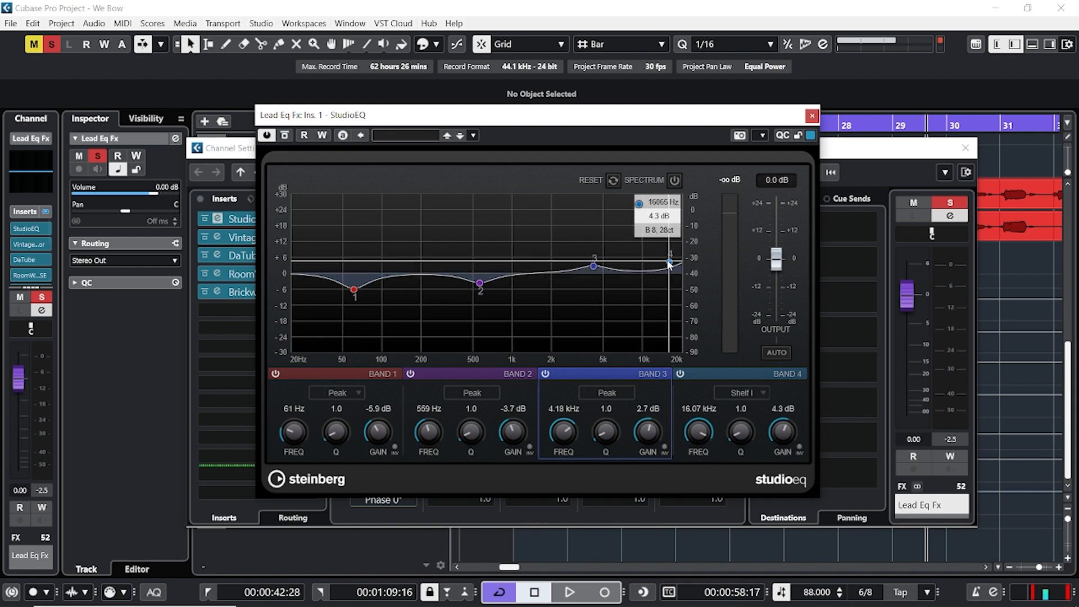
{"action": "left_click_drag", "start_coordinate": [669, 264], "coordinate": [668, 262]}
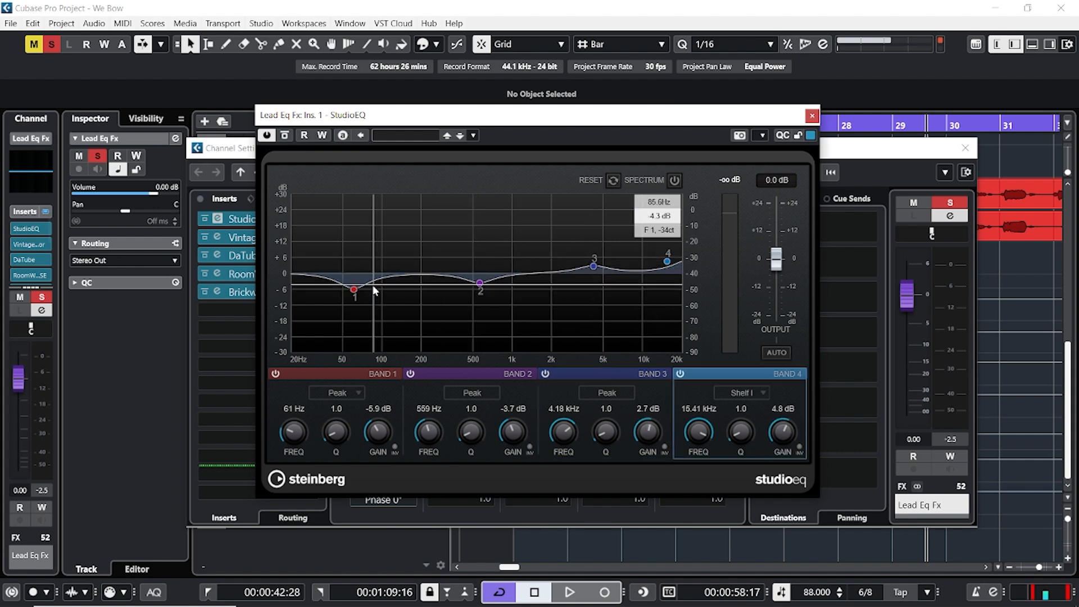
During playback, change band 1 of the StudioEQ insert to a Cut filter at about 81 Hz and close the plug-in.
{"action": "key", "text": "space"}
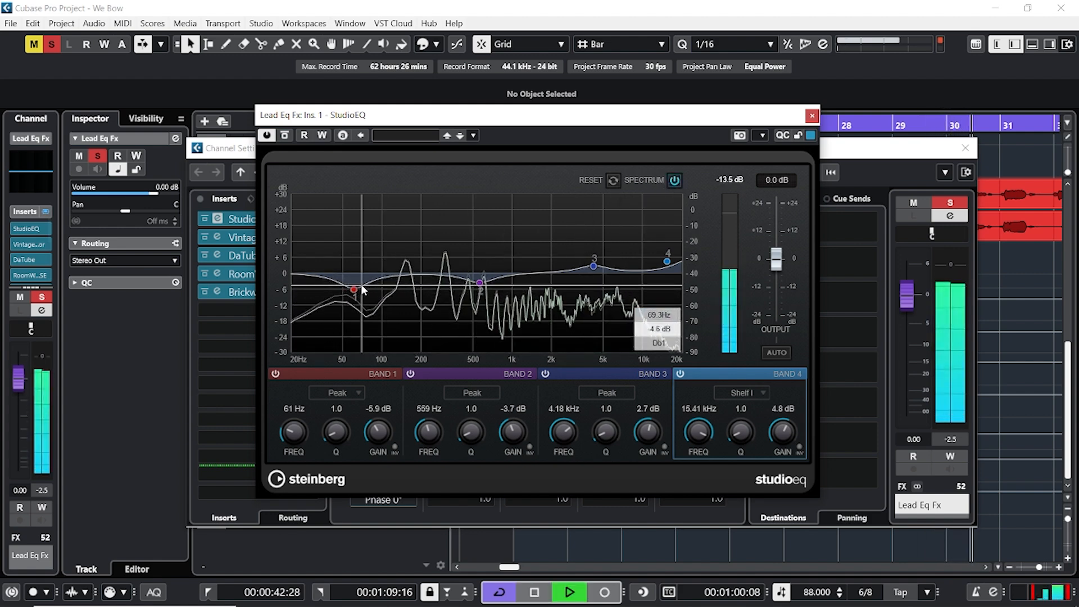
{"action": "left_click", "coordinate": [337, 392]}
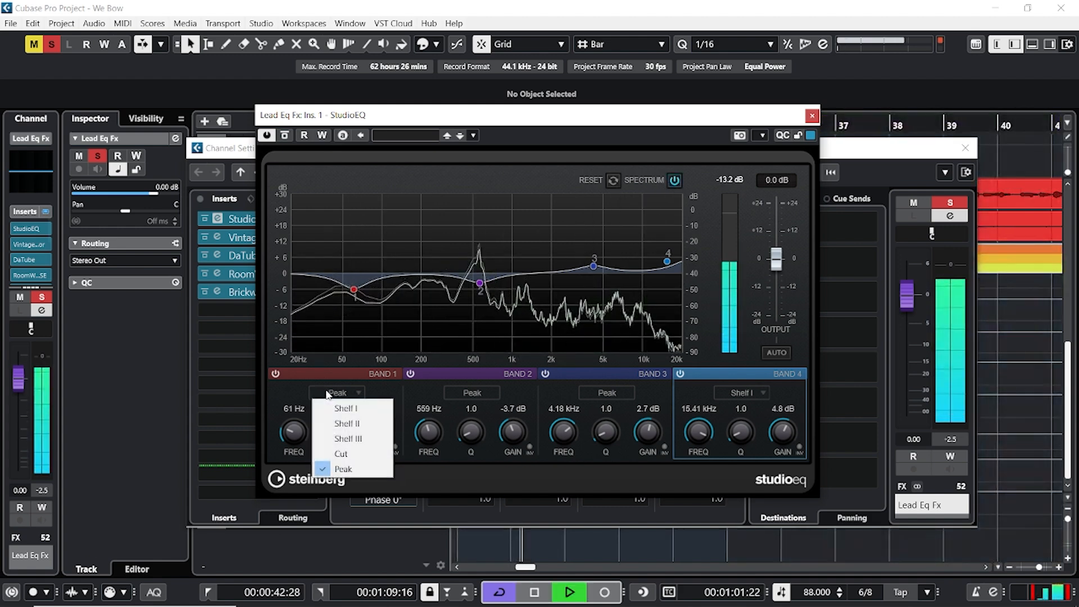
{"action": "left_click", "coordinate": [343, 455]}
{"action": "left_click_drag", "start_coordinate": [354, 289], "coordinate": [372, 289]}
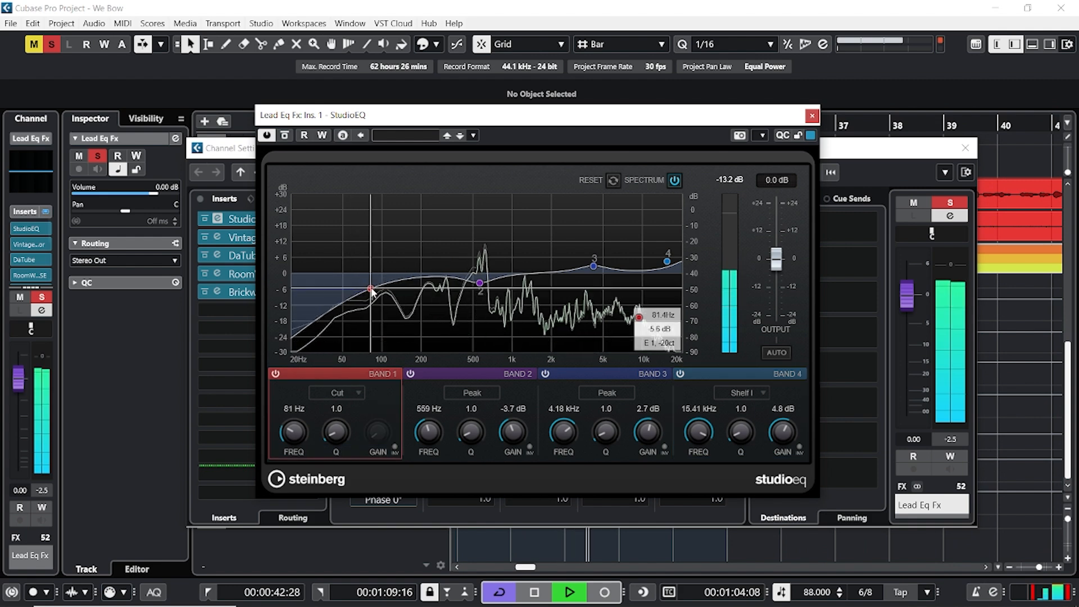
{"action": "left_click", "coordinate": [811, 117]}
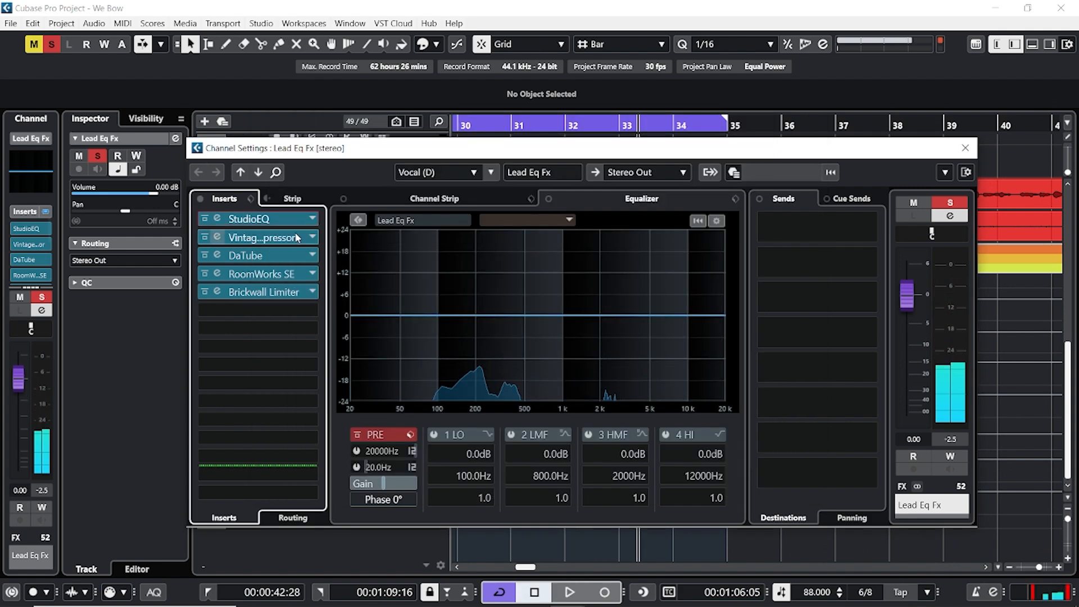
In the VintageCompressor insert, set the input to about 11.5, the attack to 44.3 and the release to 317.
{"action": "left_click", "coordinate": [312, 237]}
{"action": "left_click", "coordinate": [376, 180]}
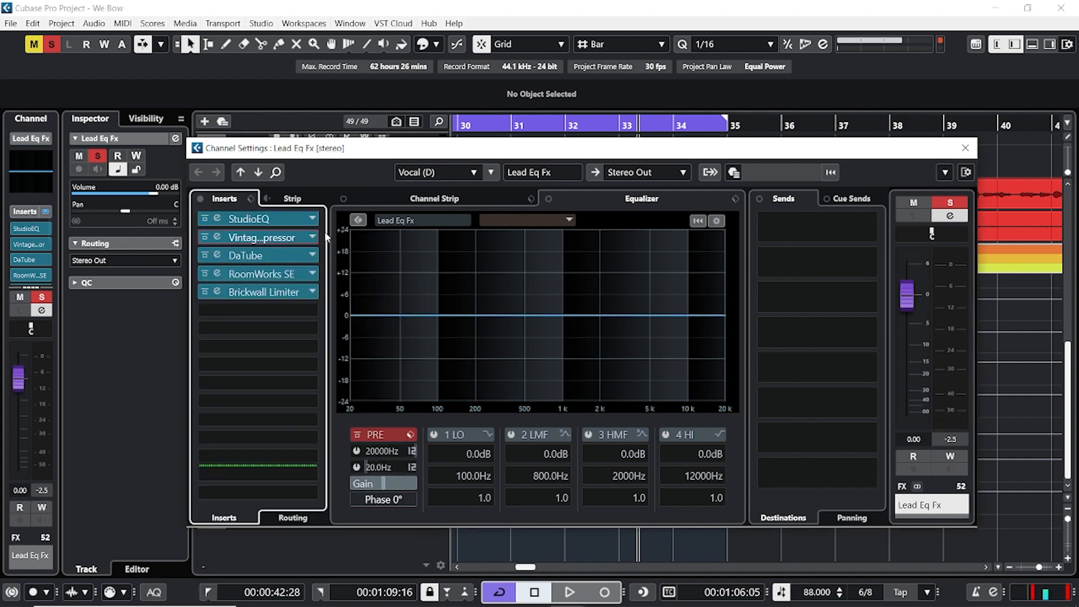
{"action": "left_click", "coordinate": [272, 240]}
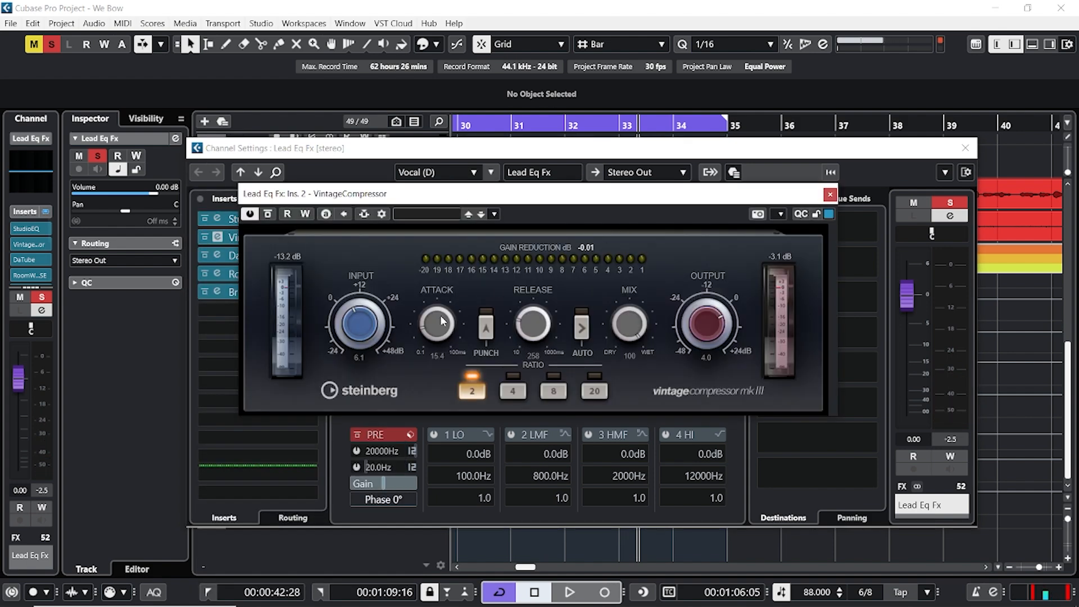
{"action": "left_click", "coordinate": [831, 194]}
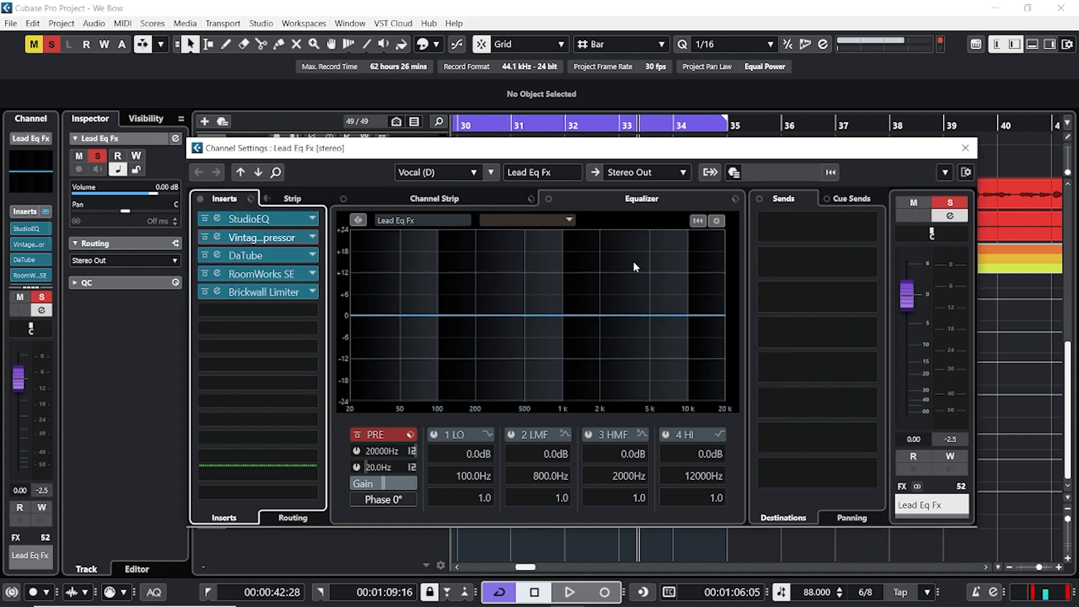
{"action": "left_click", "coordinate": [279, 238]}
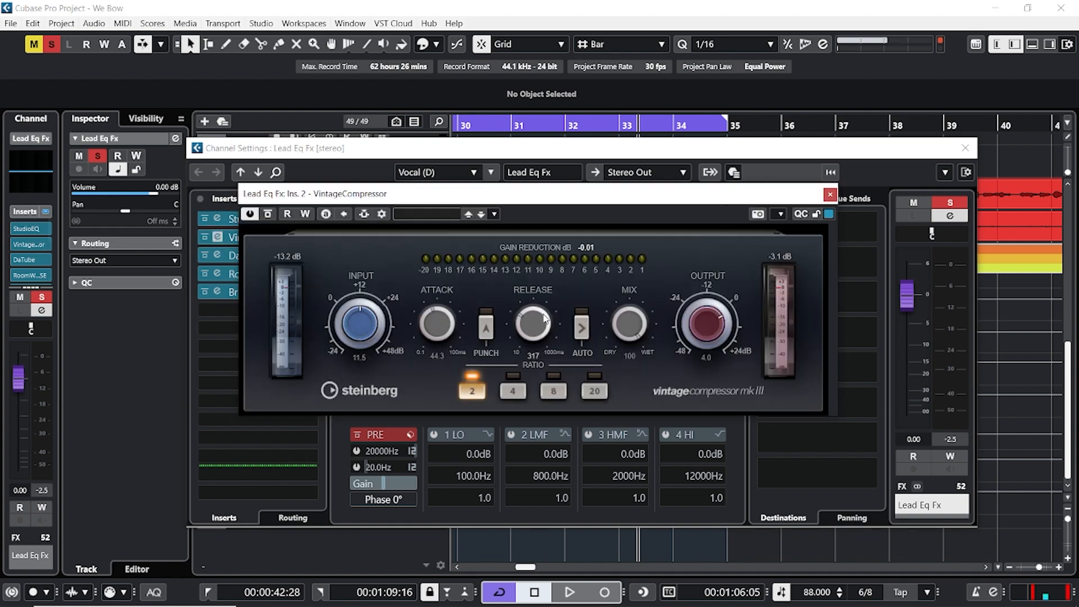
{"action": "left_click", "coordinate": [830, 195]}
Enable band 2 of the channel equalizer, sweep it during playback, and set it to about 165 Hz with a -2.6 dB cut.
{"action": "key", "text": "space"}
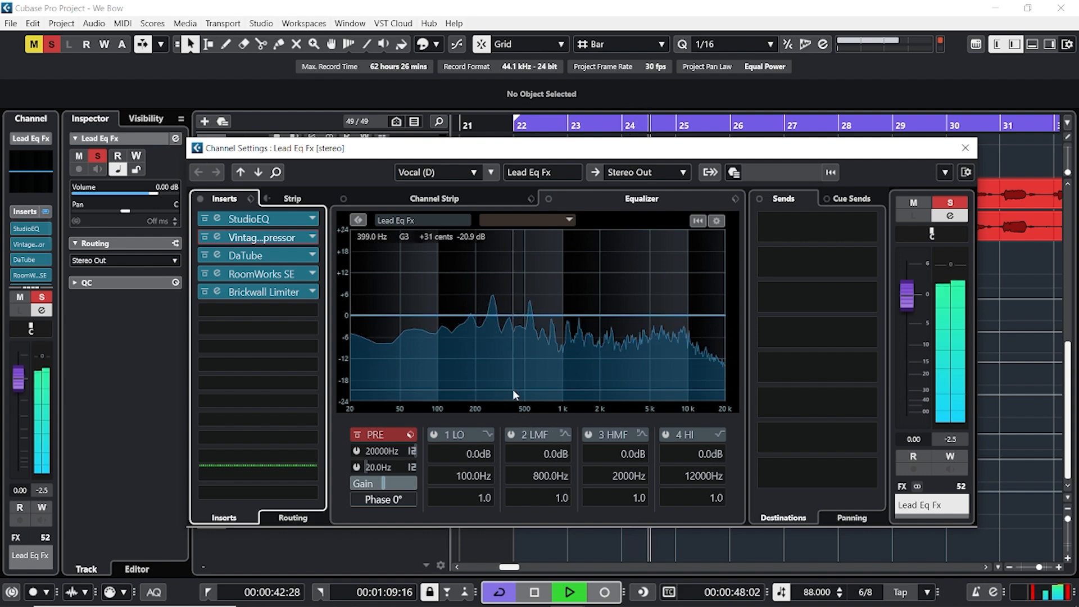
{"action": "left_click", "coordinate": [511, 434]}
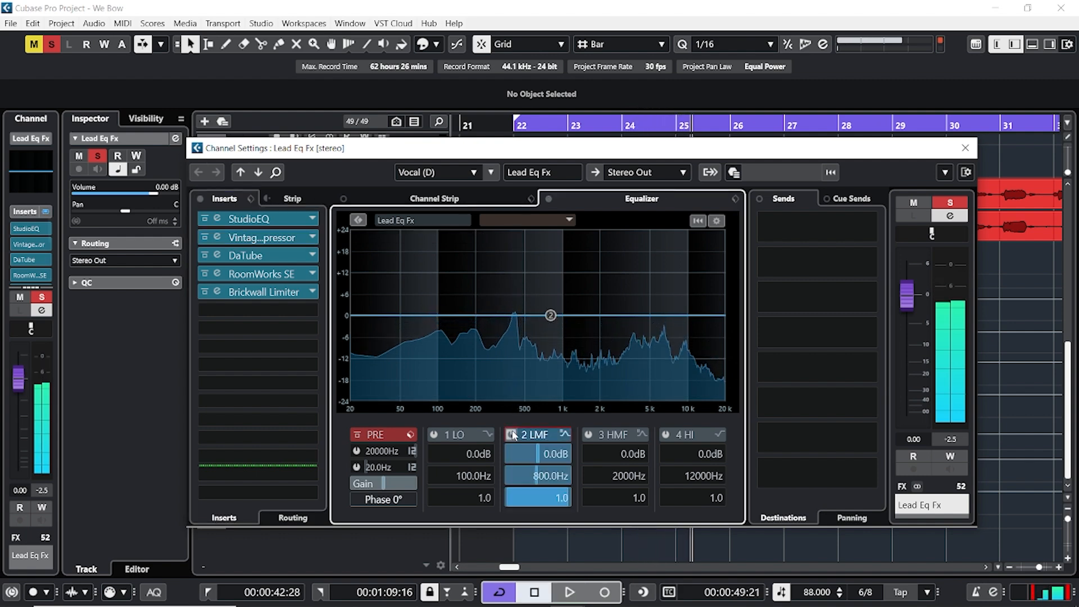
{"action": "left_click_drag", "start_coordinate": [549, 316], "coordinate": [602, 299]}
{"action": "key", "text": "space"}
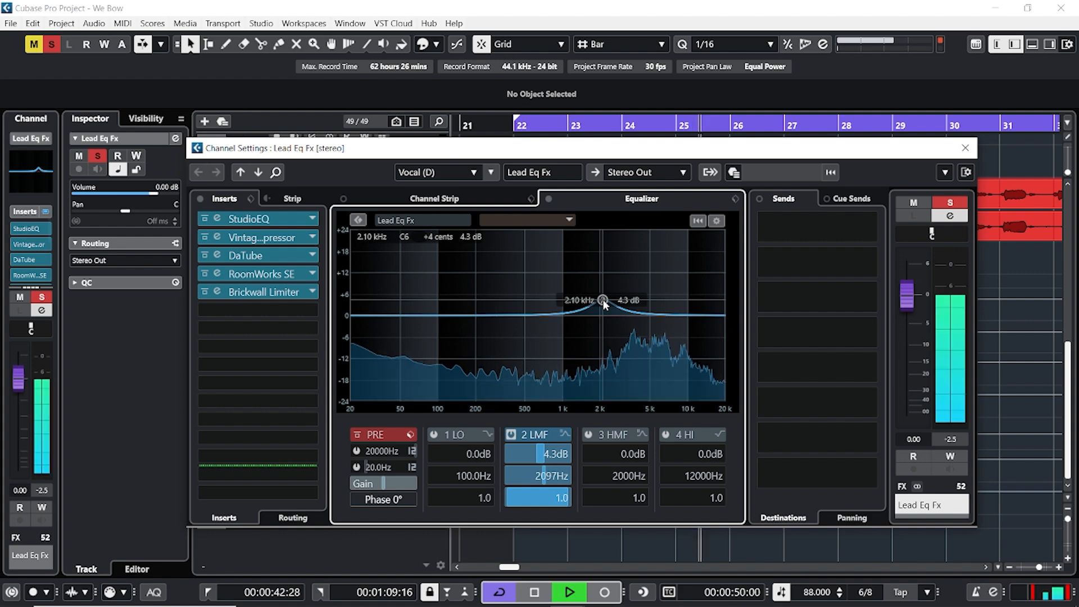
{"action": "left_click_drag", "start_coordinate": [602, 299], "coordinate": [468, 294]}
{"action": "key", "text": "space"}
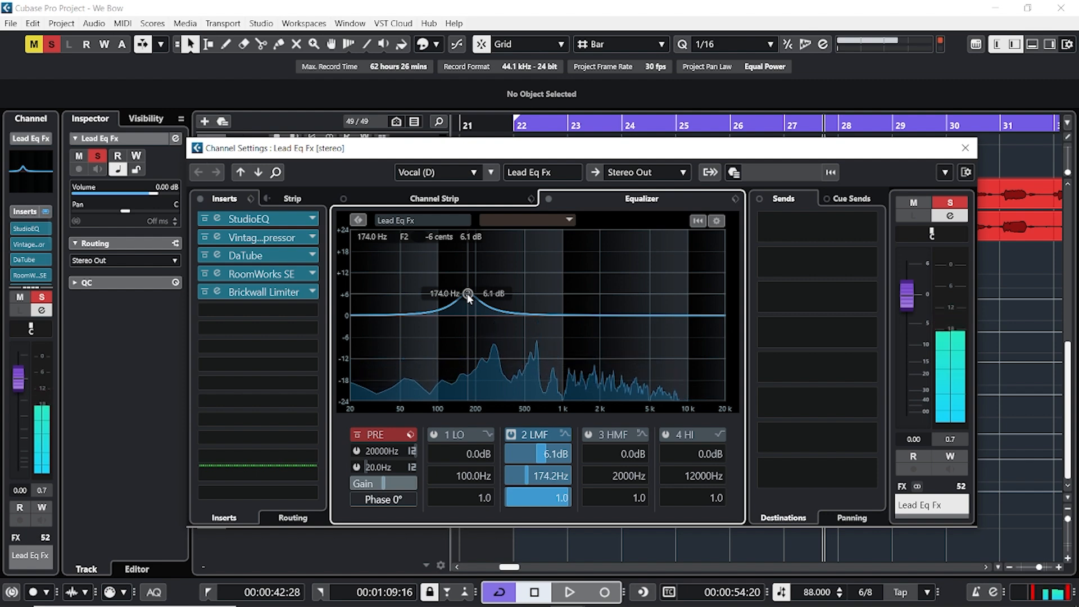
{"action": "left_click_drag", "start_coordinate": [468, 294], "coordinate": [466, 326]}
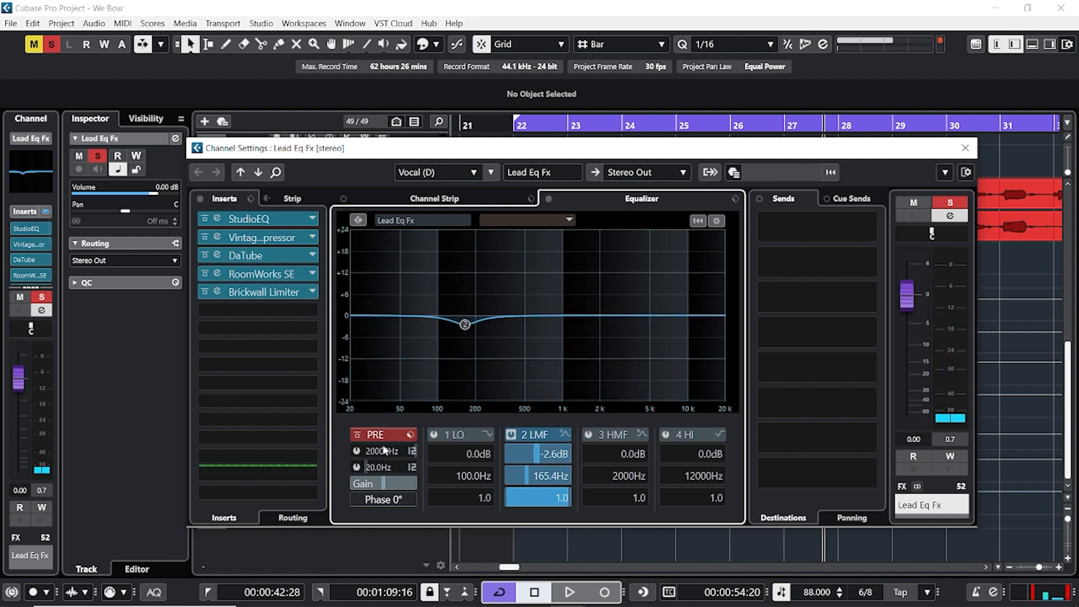
Enable the low-cut filter in the channel's PRE section at about 60.2 Hz with a 36 dB/Oct slope.
{"action": "left_click", "coordinate": [356, 466]}
{"action": "left_click_drag", "start_coordinate": [374, 463], "coordinate": [407, 467]}
{"action": "left_click", "coordinate": [411, 467]}
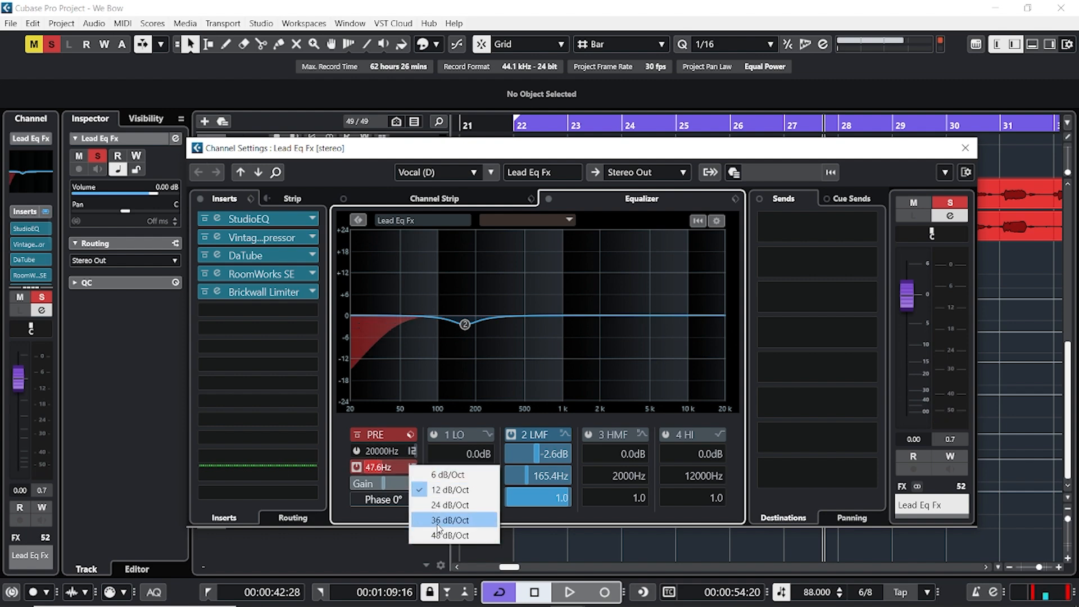
{"action": "left_click", "coordinate": [449, 522]}
{"action": "scroll", "coordinate": [385, 473], "scroll_direction": "up", "scroll_amount": 3}
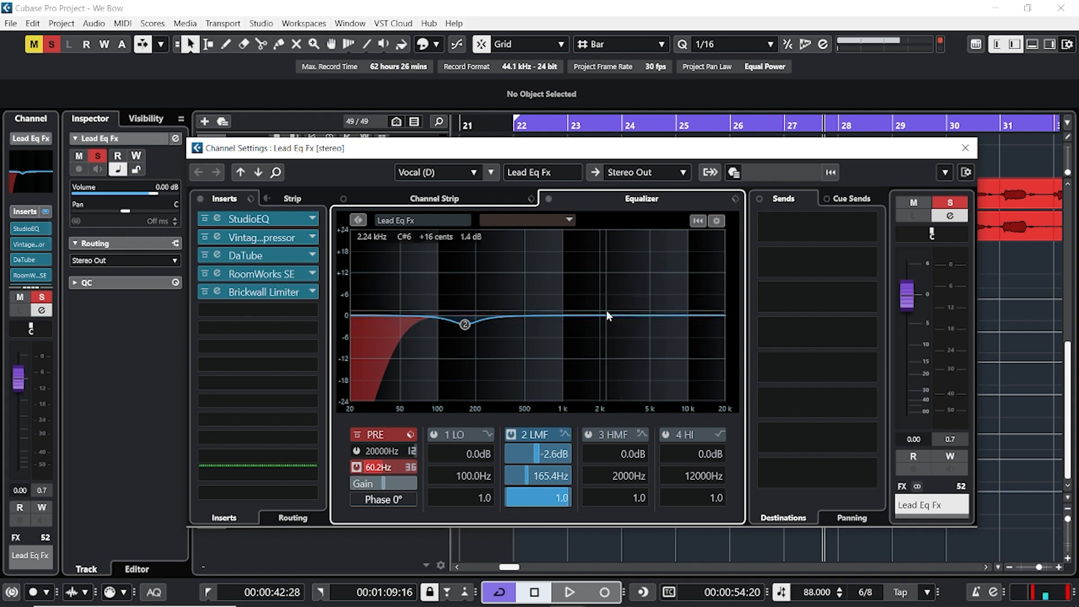
While playing the vocal, set equalizer band 4 to about 7.77 kHz, 1.4 dB and band 3 to about 1083 Hz, -2.4 dB.
{"action": "key", "text": "space"}
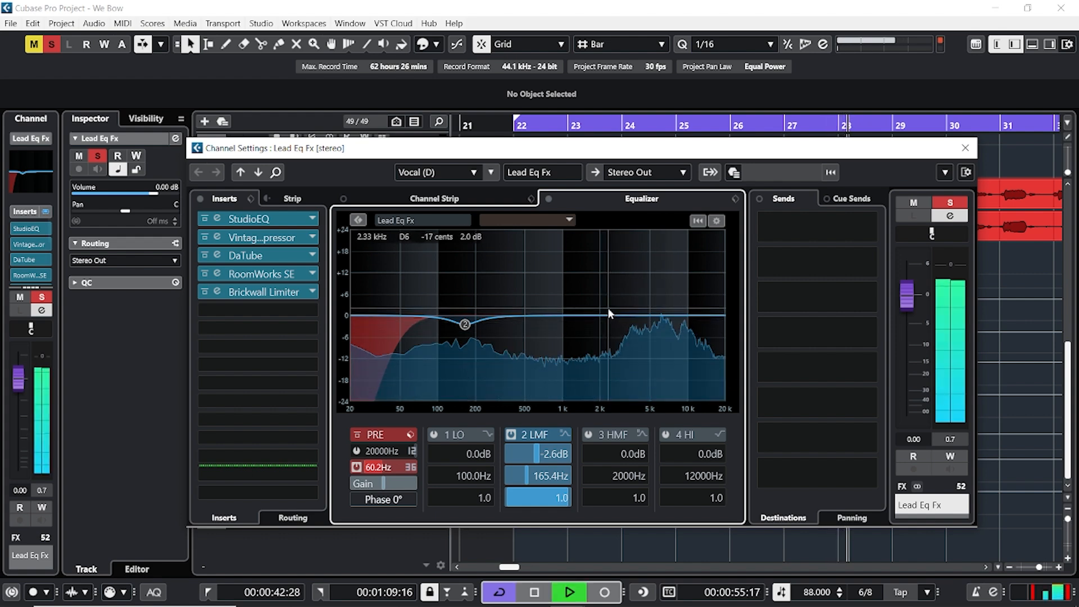
{"action": "left_click", "coordinate": [646, 313]}
{"action": "left_click_drag", "start_coordinate": [646, 313], "coordinate": [673, 310]}
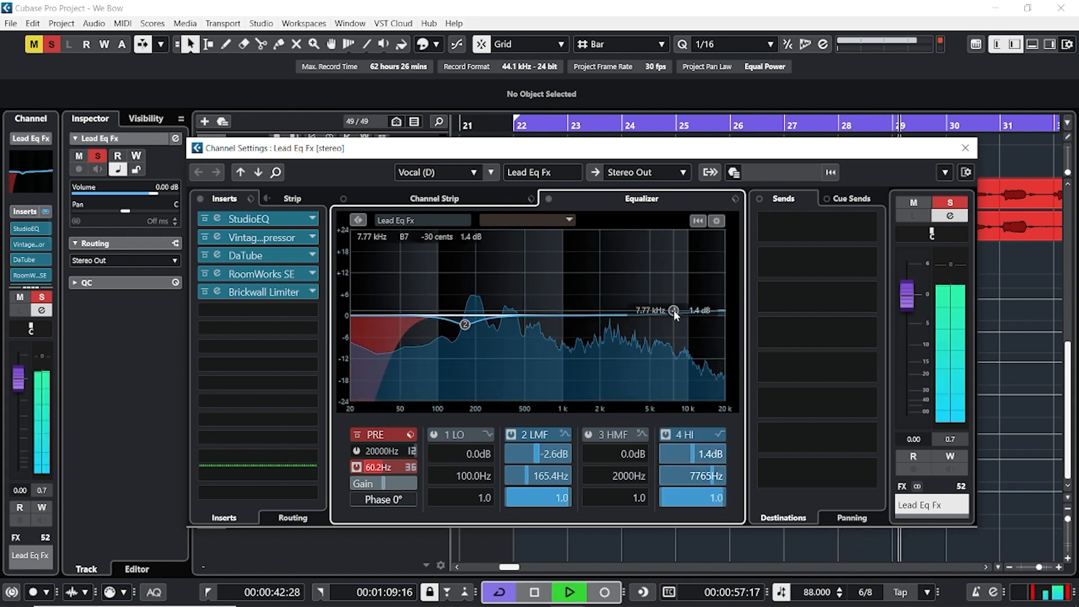
{"action": "left_click", "coordinate": [605, 310]}
{"action": "left_click_drag", "start_coordinate": [605, 310], "coordinate": [566, 324]}
{"action": "key", "text": "space"}
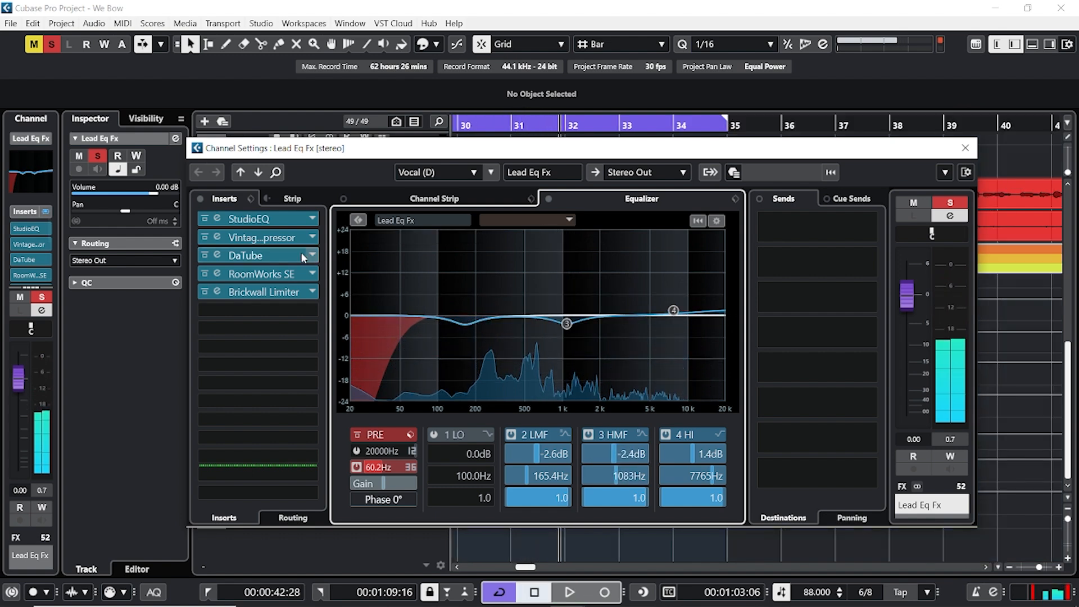
In the DaTube insert, set the mix to 16% and the drive to 25% while checking the sound in playback.
{"action": "left_click", "coordinate": [273, 256]}
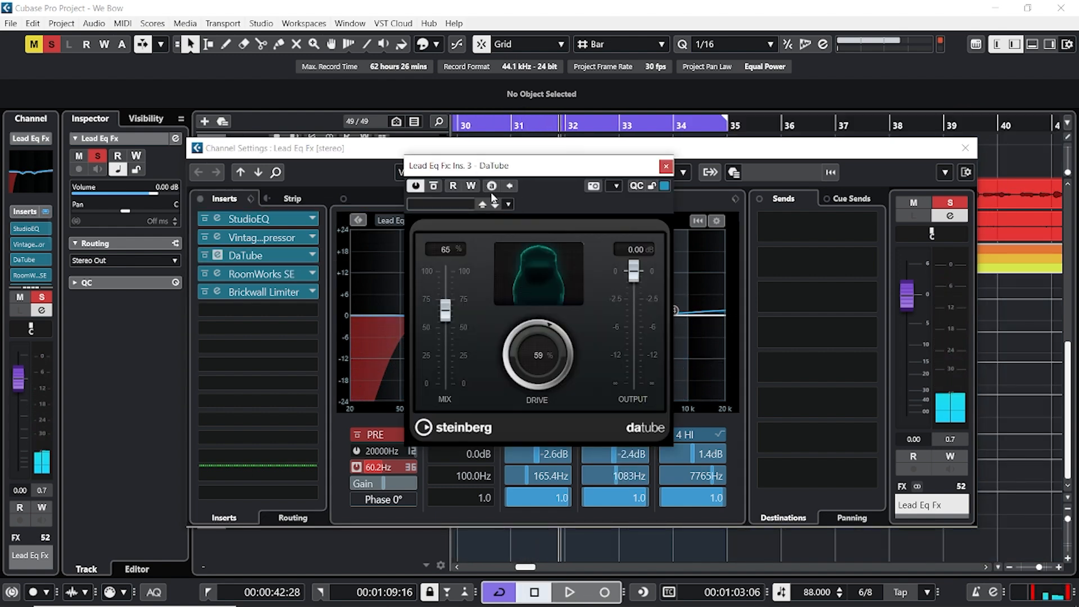
{"action": "left_click_drag", "start_coordinate": [508, 171], "coordinate": [497, 167]}
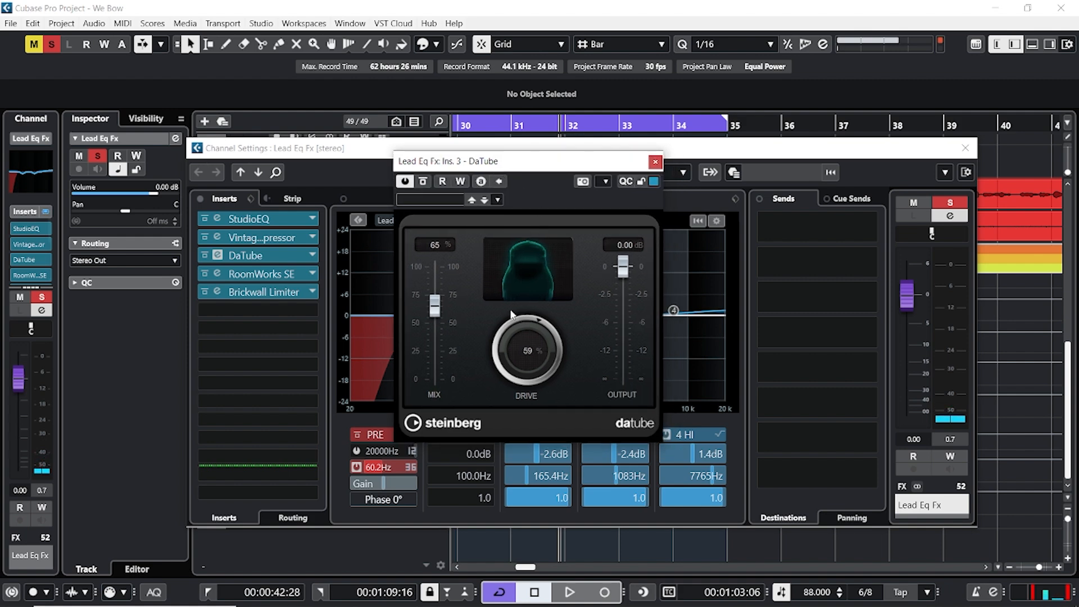
{"action": "left_click_drag", "start_coordinate": [434, 311], "coordinate": [443, 368]}
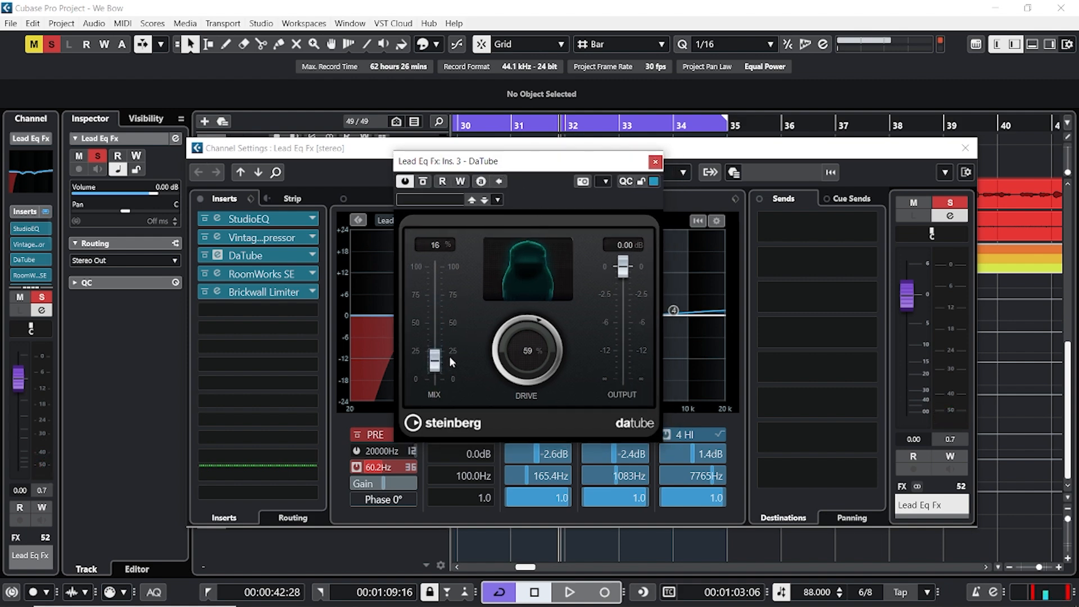
{"action": "key", "text": "space"}
{"action": "left_click_drag", "start_coordinate": [502, 343], "coordinate": [499, 386]}
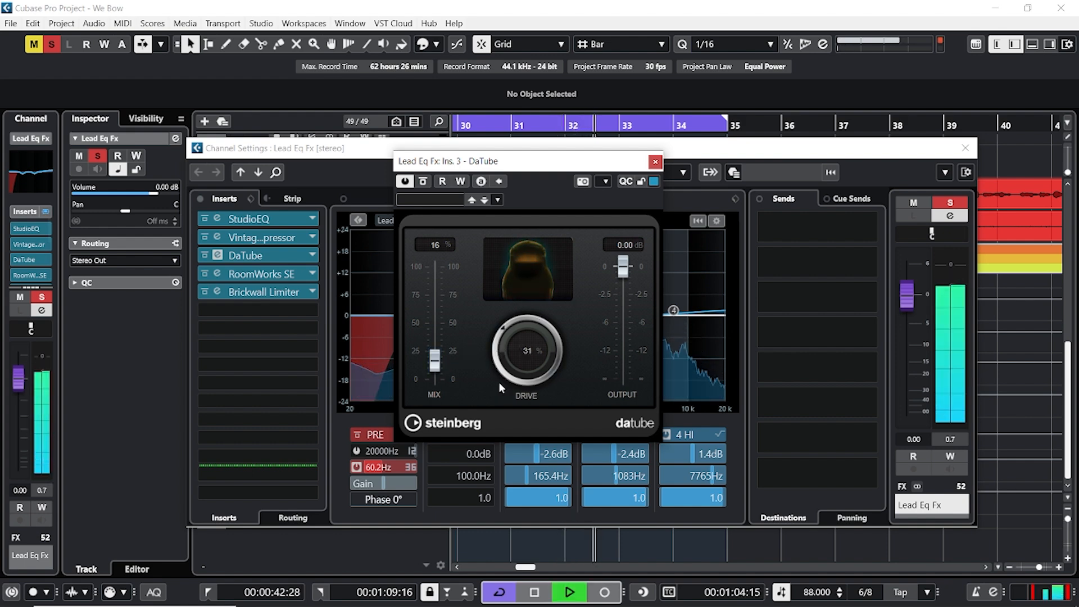
{"action": "key", "text": "space"}
{"action": "left_click_drag", "start_coordinate": [514, 333], "coordinate": [511, 343]}
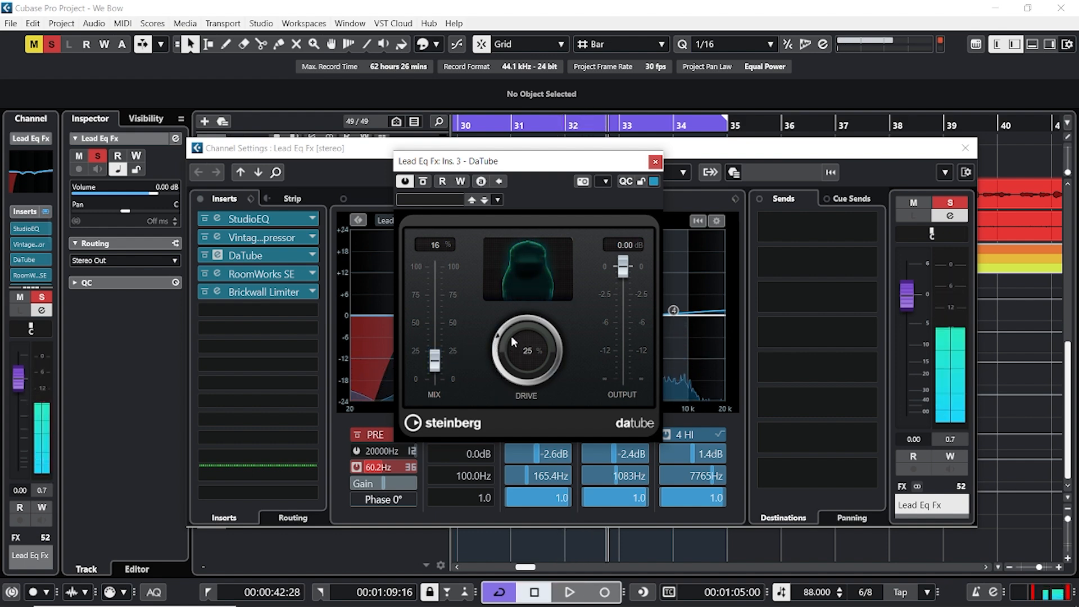
{"action": "key", "text": "space"}
{"action": "left_click", "coordinate": [656, 162]}
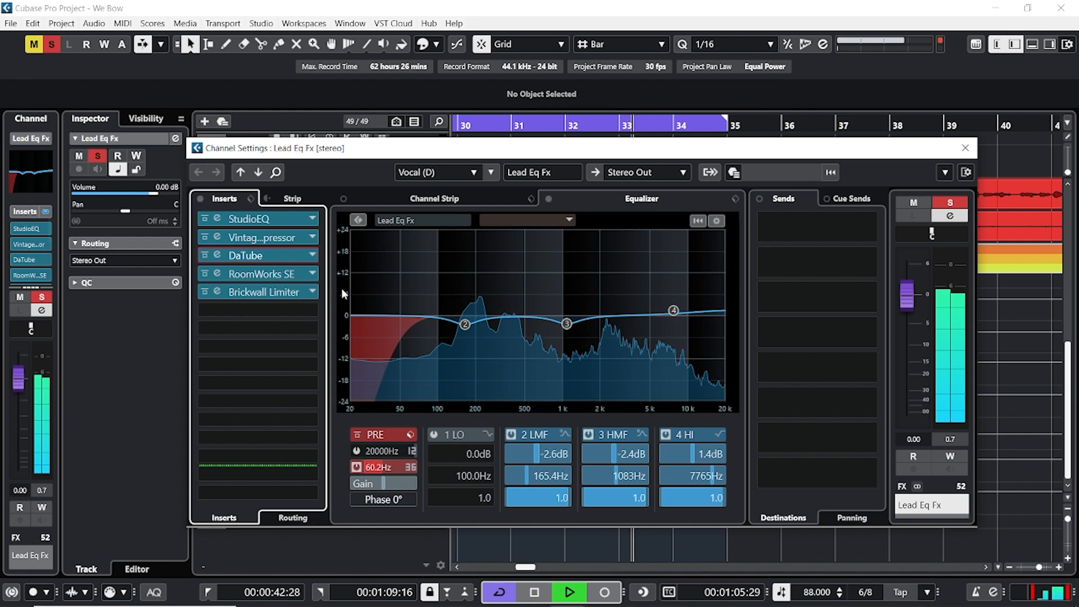
Open the RoomWorks SE insert and set reverb time 0.22 s, pre-delay 11 ms, mix 32%, low level 37% and high level 22%.
{"action": "key", "text": "space"}
{"action": "left_click", "coordinate": [217, 274]}
{"action": "left_click_drag", "start_coordinate": [647, 147], "coordinate": [546, 171]}
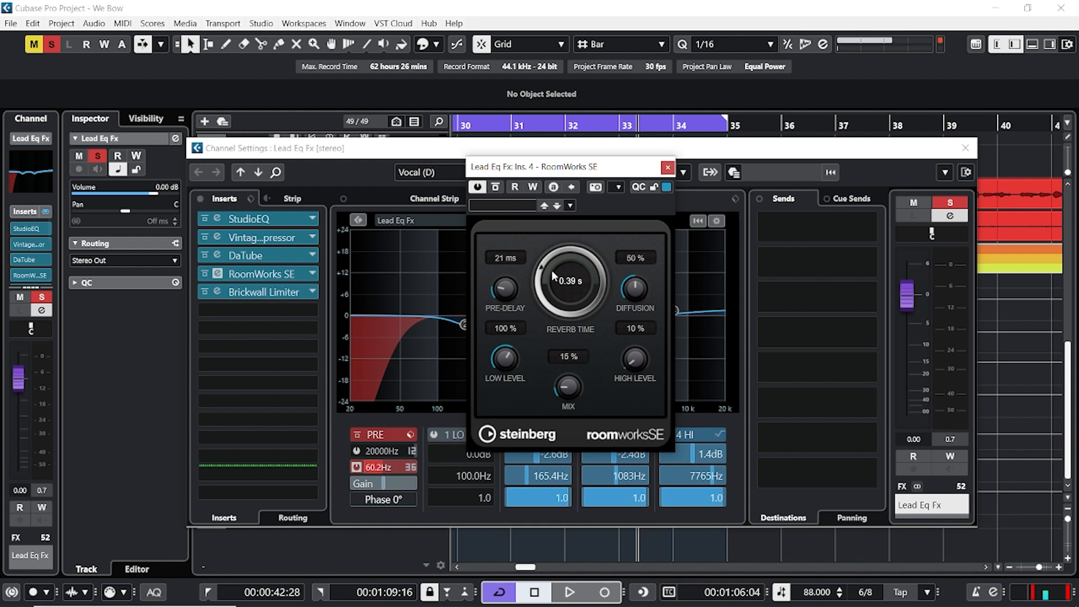
{"action": "left_click_drag", "start_coordinate": [552, 276], "coordinate": [567, 396]}
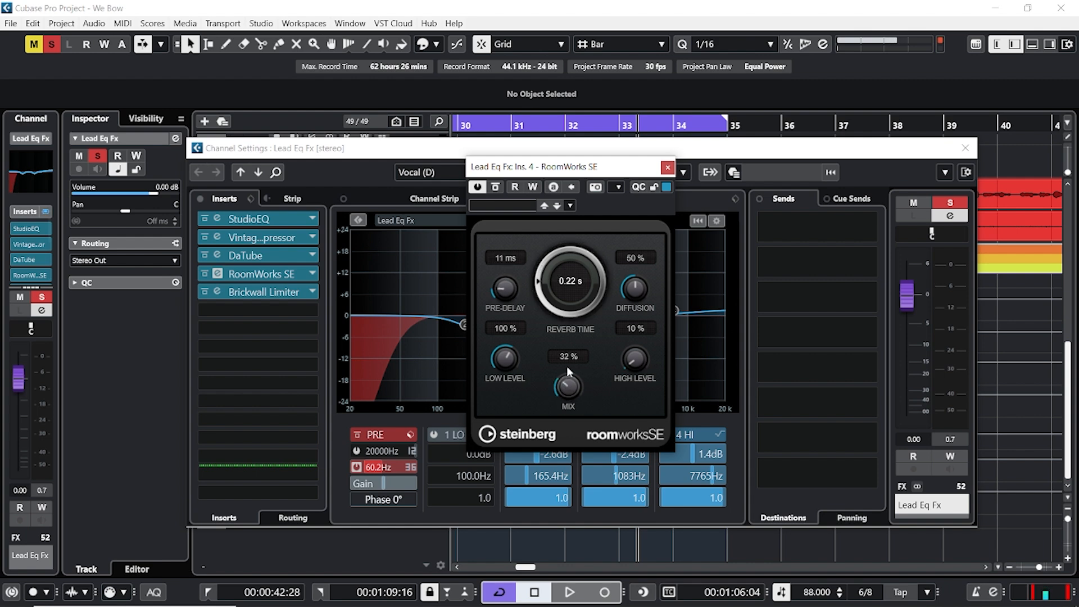
{"action": "key", "text": "space"}
{"action": "left_click_drag", "start_coordinate": [504, 358], "coordinate": [503, 393]}
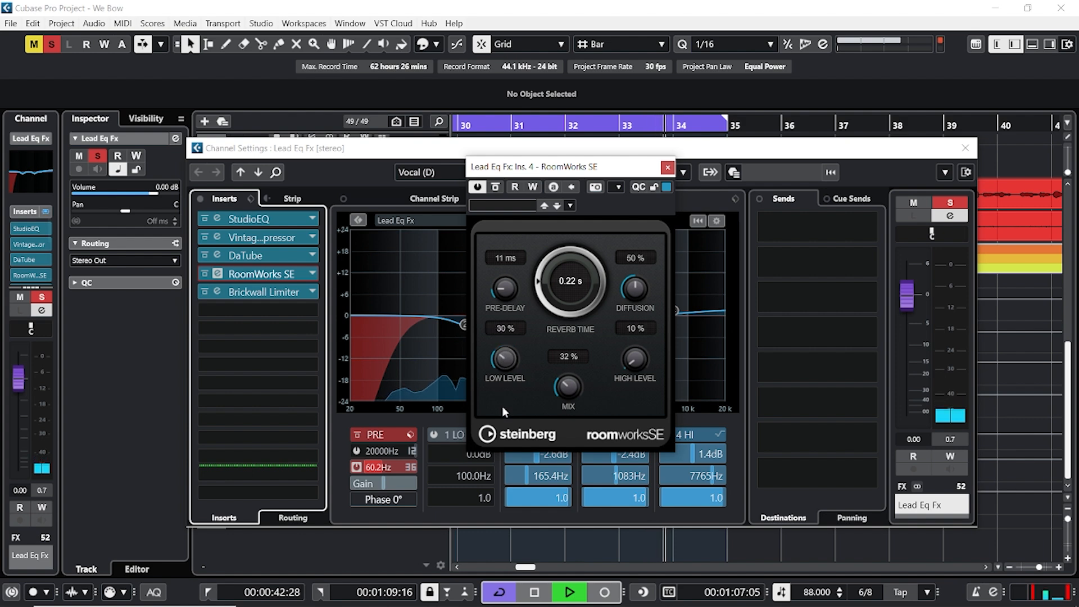
{"action": "left_click_drag", "start_coordinate": [633, 362], "coordinate": [614, 309]}
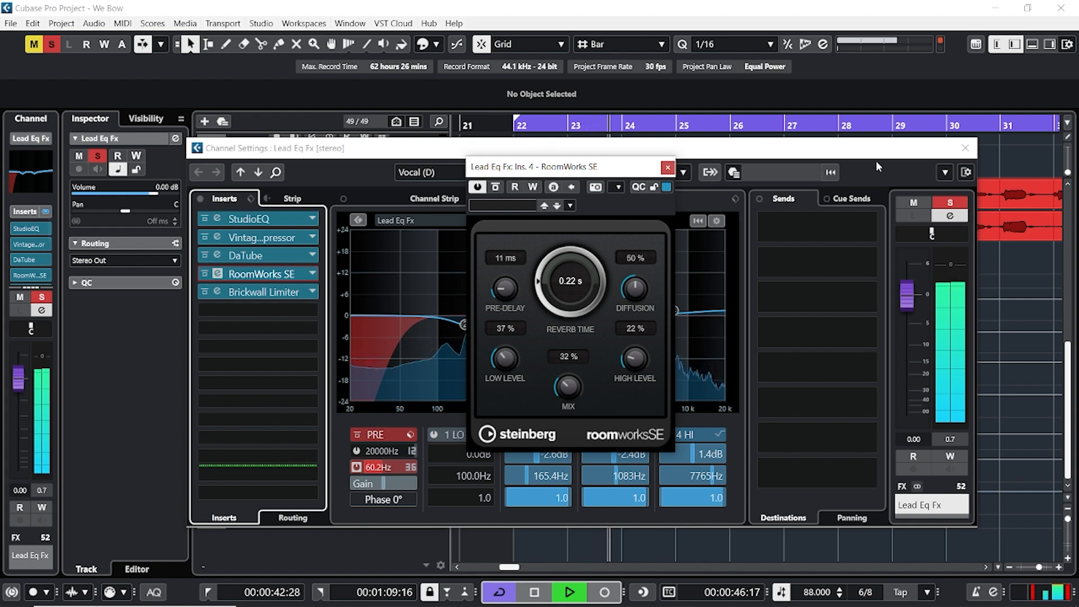
Try RoomWorks SE reverb times of about 0.43 s and 1.79 s while listening to the vocal.
{"action": "scroll", "coordinate": [562, 291], "scroll_direction": "up", "scroll_amount": 1}
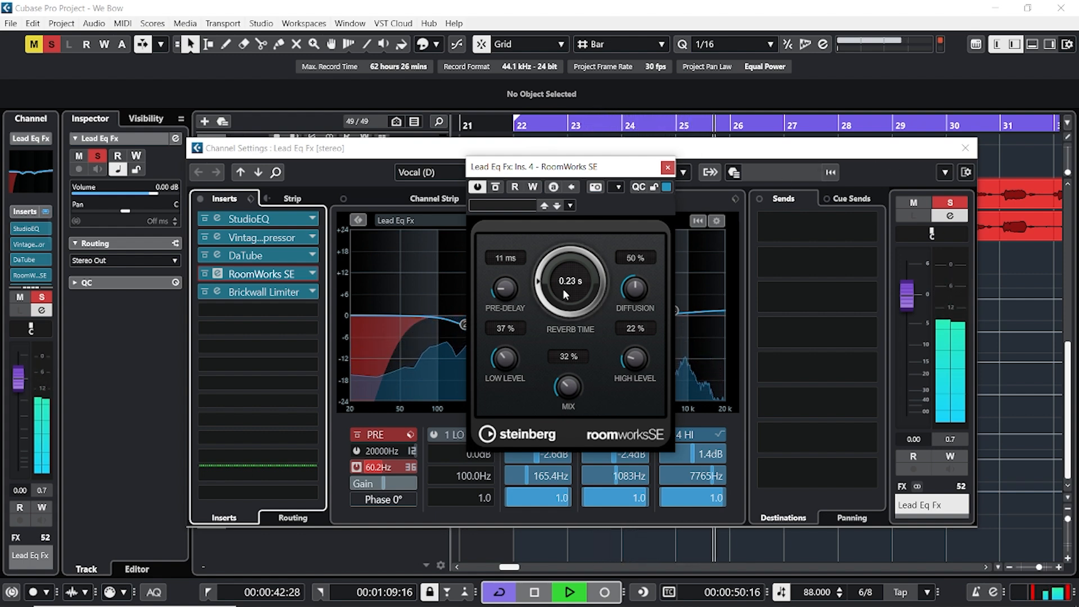
{"action": "key", "text": "space"}
{"action": "left_click_drag", "start_coordinate": [562, 263], "coordinate": [554, 234]}
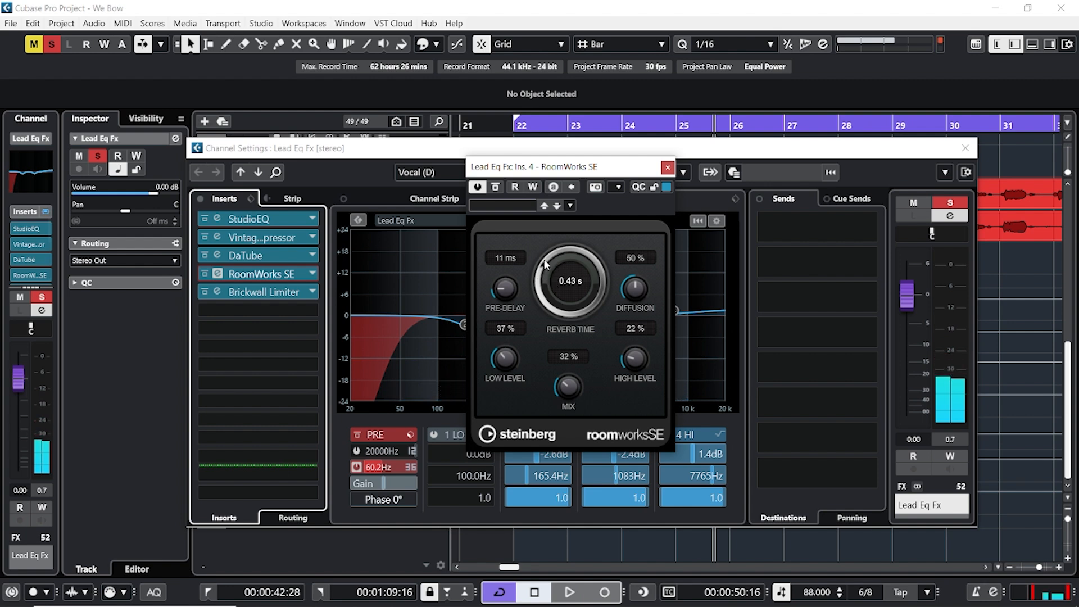
{"action": "key", "text": "space"}
{"action": "scroll", "coordinate": [566, 256], "scroll_direction": "up", "scroll_amount": 1}
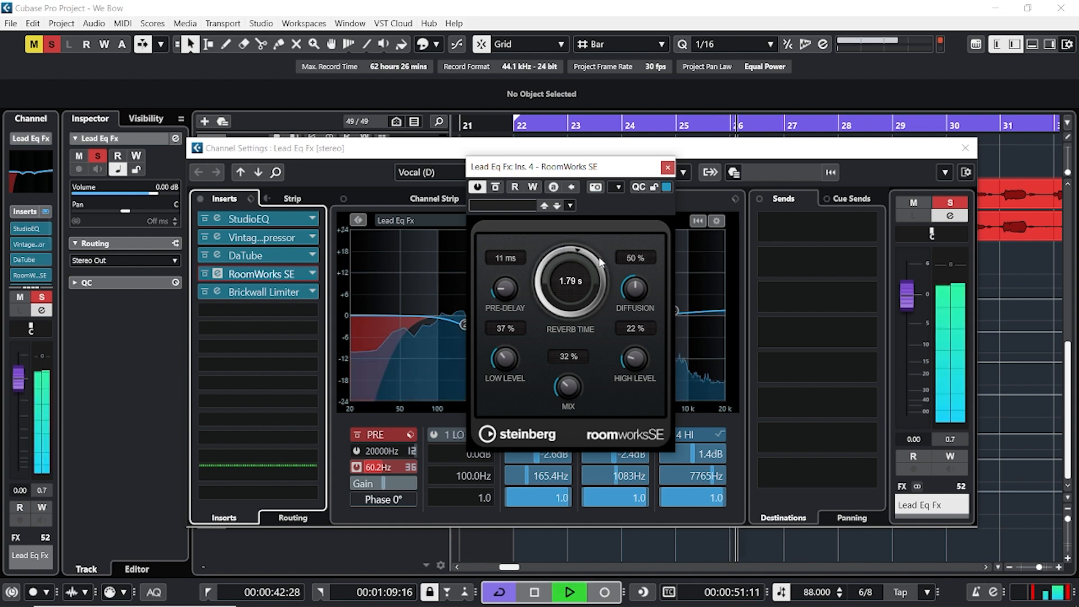
{"action": "key", "text": "space"}
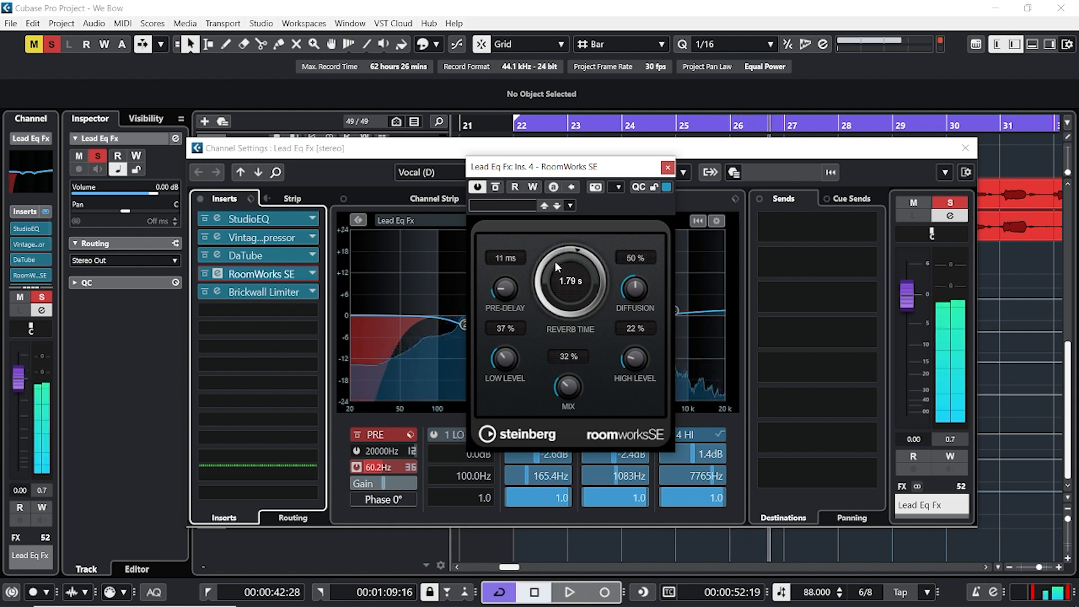
Set RoomWorks SE to 4 ms pre-delay, 0.39 s reverb time, 10% low level, 12% high level and 22% mix, and audition it.
{"action": "left_click_drag", "start_coordinate": [503, 287], "coordinate": [507, 303]}
{"action": "left_click_drag", "start_coordinate": [574, 263], "coordinate": [543, 274]}
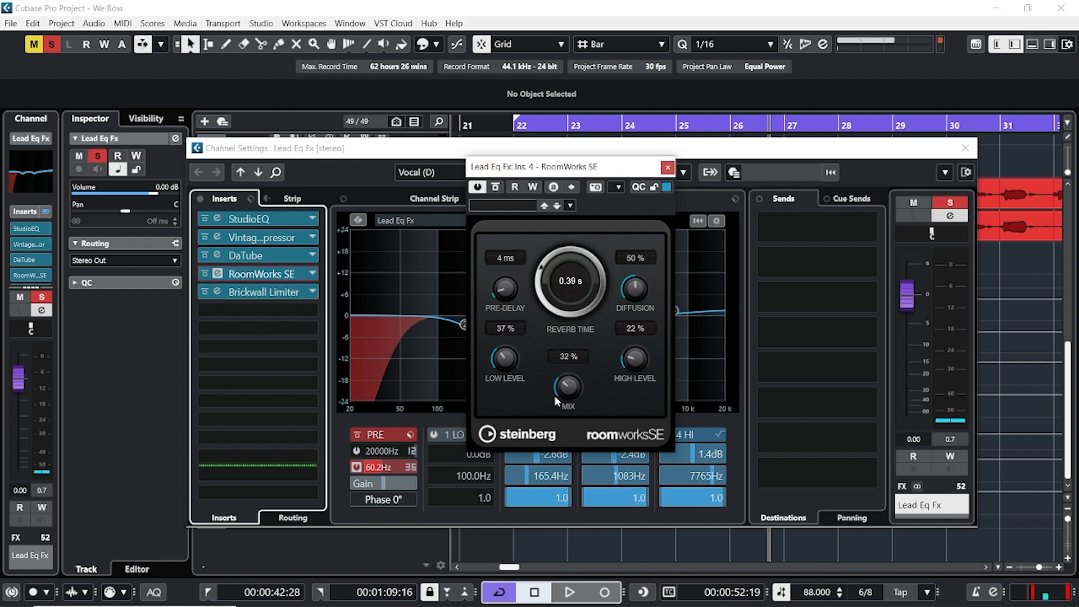
{"action": "left_click_drag", "start_coordinate": [506, 370], "coordinate": [509, 432]}
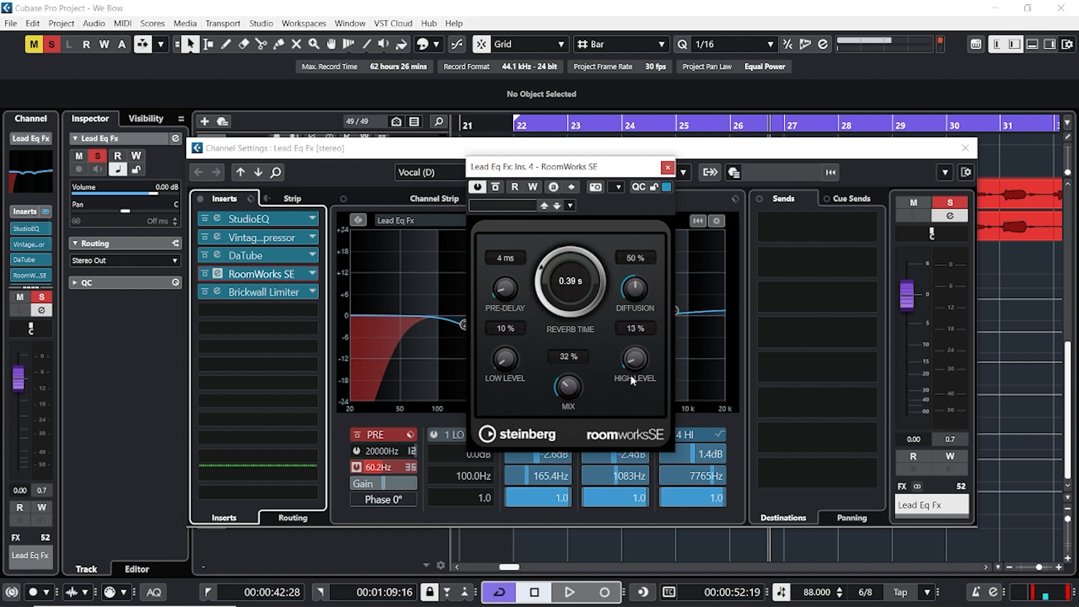
{"action": "left_click_drag", "start_coordinate": [630, 377], "coordinate": [629, 379]}
{"action": "left_click_drag", "start_coordinate": [559, 394], "coordinate": [585, 385]}
{"action": "key", "text": "space"}
{"action": "key", "text": "space"}
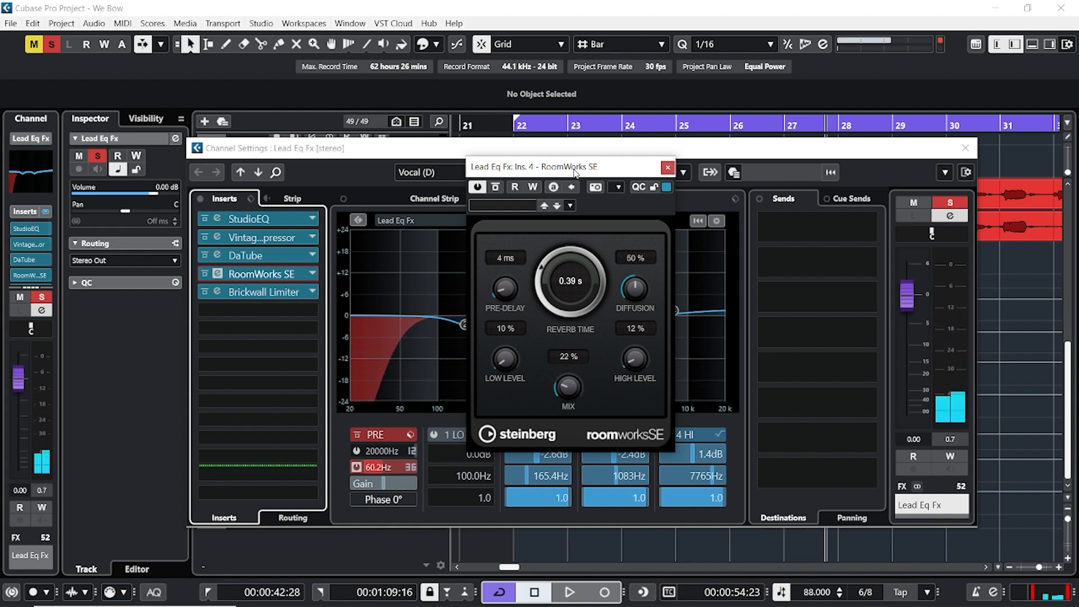
Set the Brickwall Limiter threshold to -3.7 dB on Lead Eq Fx and audition it in playback.
{"action": "left_click", "coordinate": [574, 171]}
{"action": "left_click", "coordinate": [668, 168]}
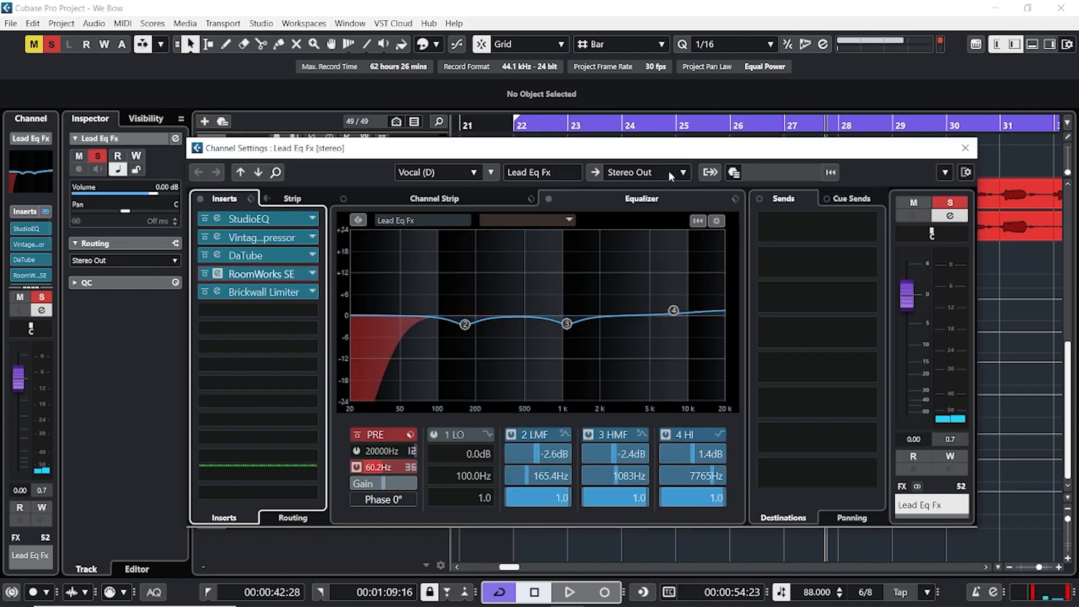
{"action": "left_click", "coordinate": [290, 276]}
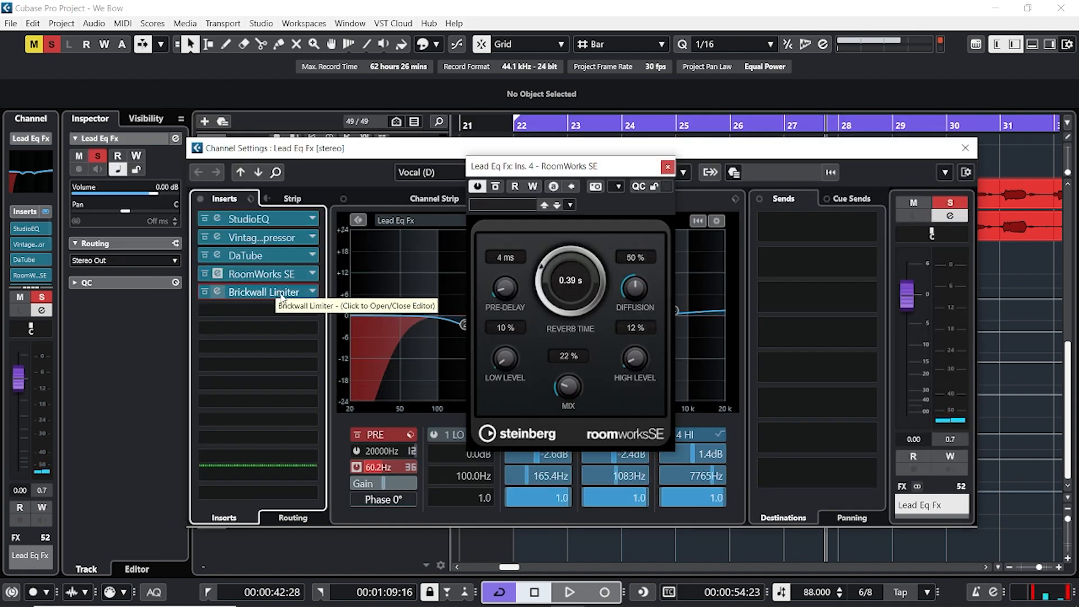
{"action": "left_click", "coordinate": [278, 294]}
{"action": "left_click_drag", "start_coordinate": [590, 298], "coordinate": [590, 305]}
{"action": "key", "text": "space"}
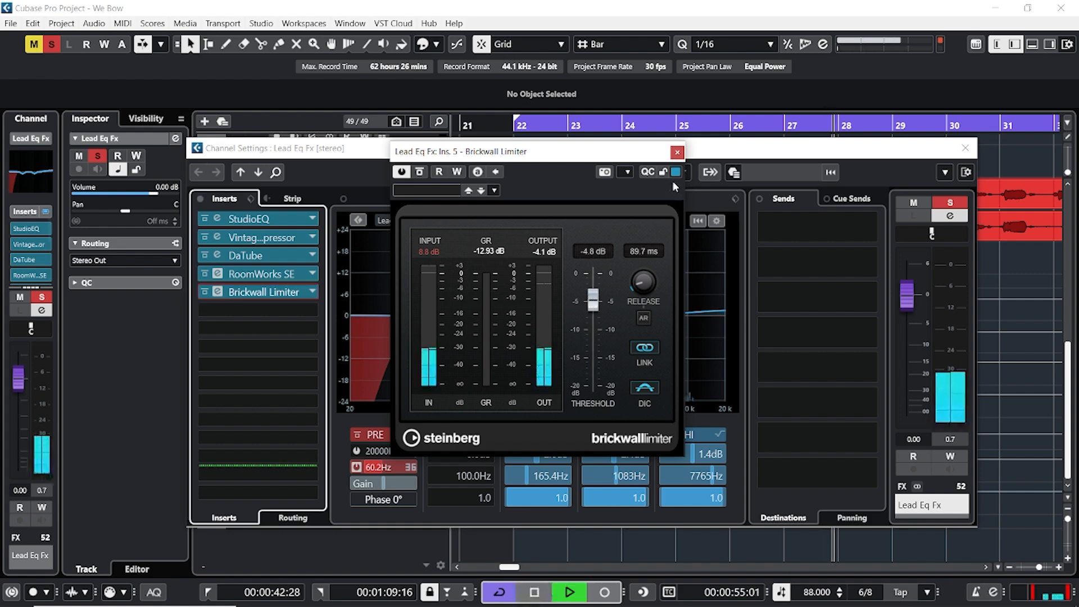
{"action": "key", "text": "space"}
{"action": "left_click_drag", "start_coordinate": [597, 298], "coordinate": [601, 295]}
{"action": "key", "text": "space"}
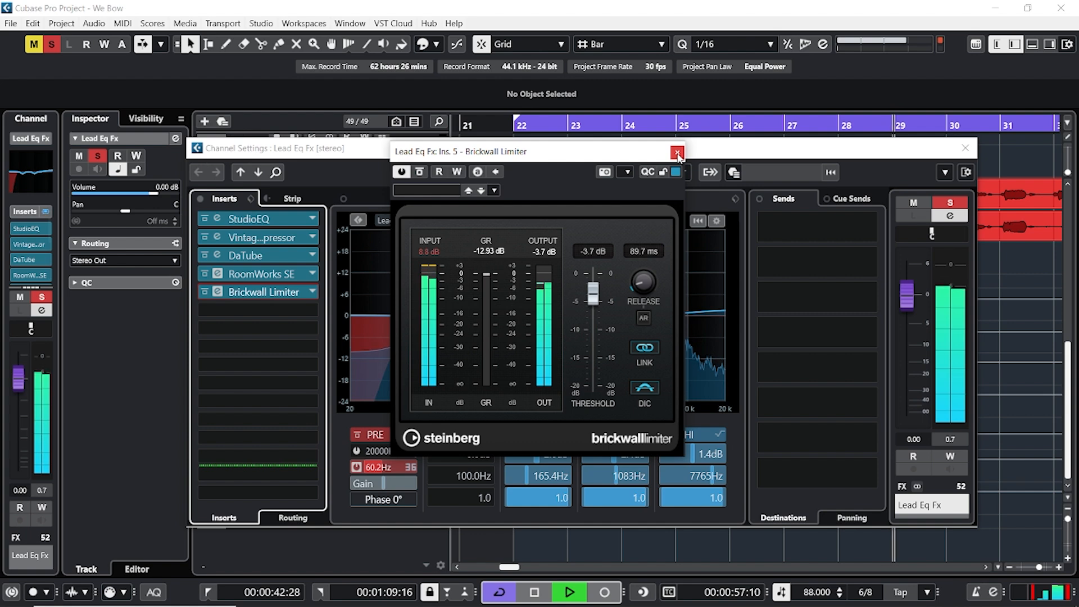
{"action": "key", "text": "space"}
{"action": "left_click", "coordinate": [677, 153]}
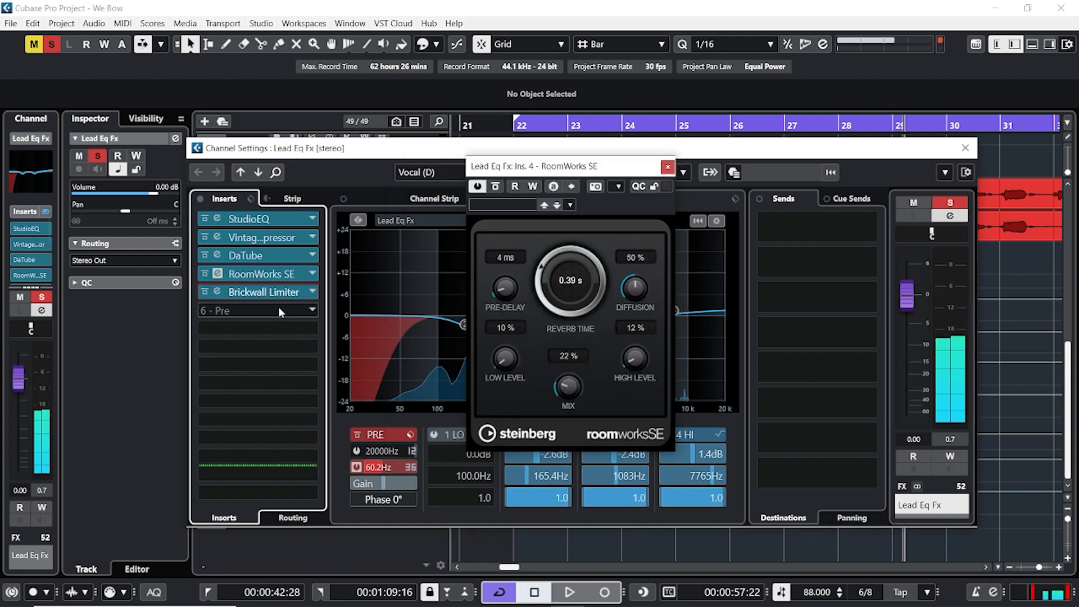
Load the Fresh Air plug-in into the sixth insert slot of Lead Eq Fx.
{"action": "left_click", "coordinate": [280, 311]}
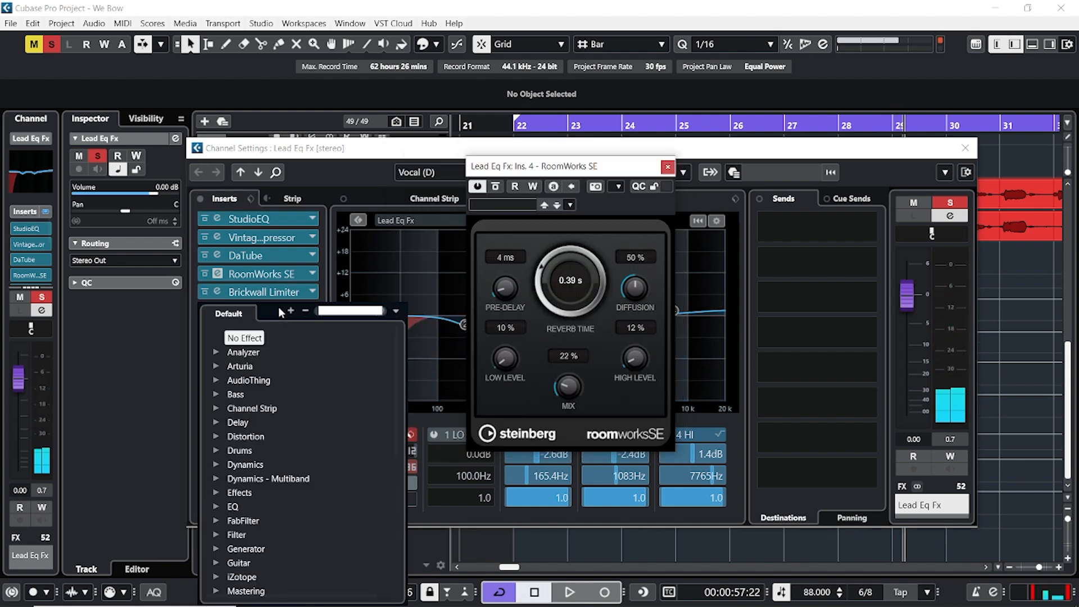
{"action": "type", "text": "fresh"}
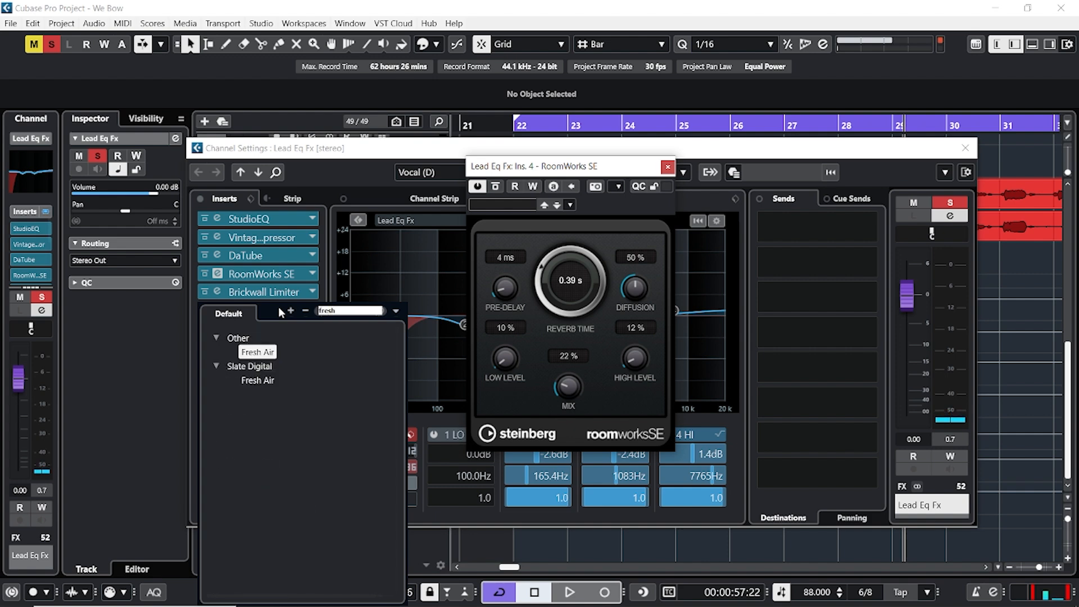
{"action": "key", "text": "Return"}
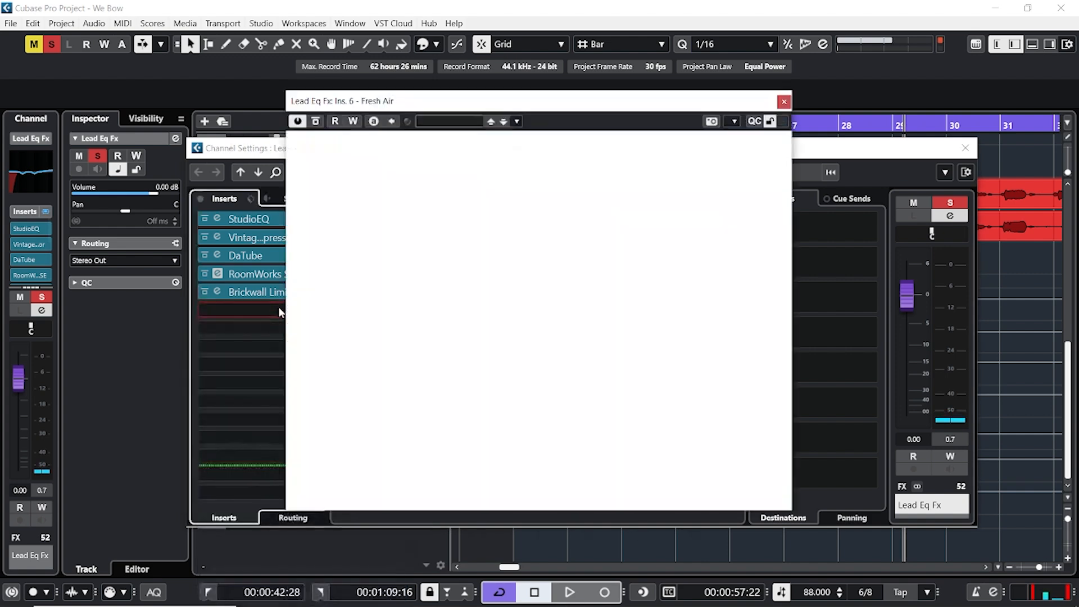
Try Fresh Air with Mid Air at 7 and High Air at 6 and 10 during playback.
{"action": "left_click_drag", "start_coordinate": [630, 415], "coordinate": [626, 394]}
{"action": "left_click_drag", "start_coordinate": [426, 407], "coordinate": [427, 393]}
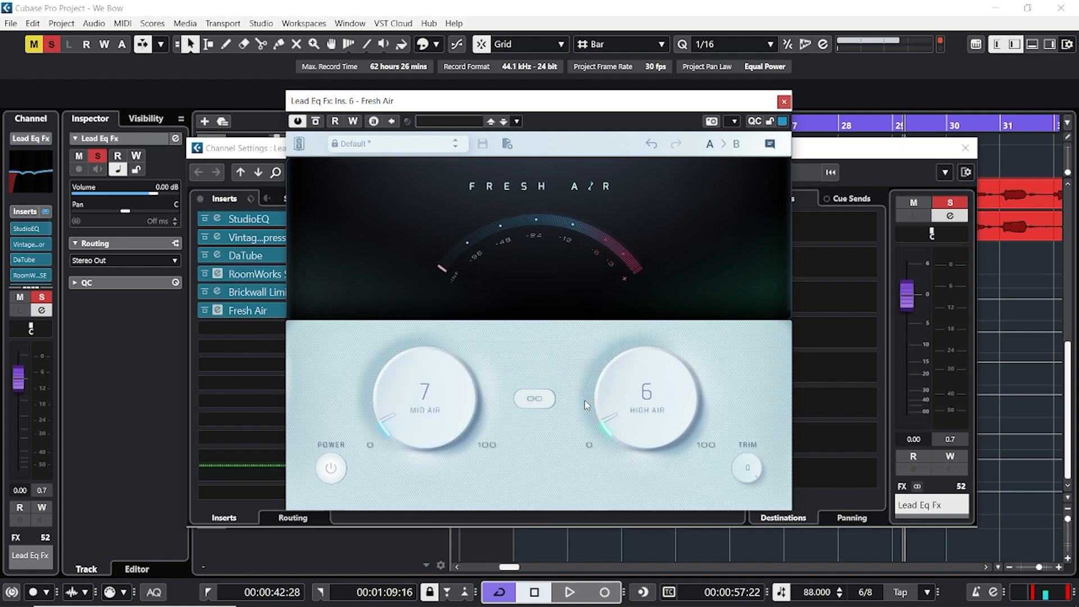
{"action": "key", "text": "space"}
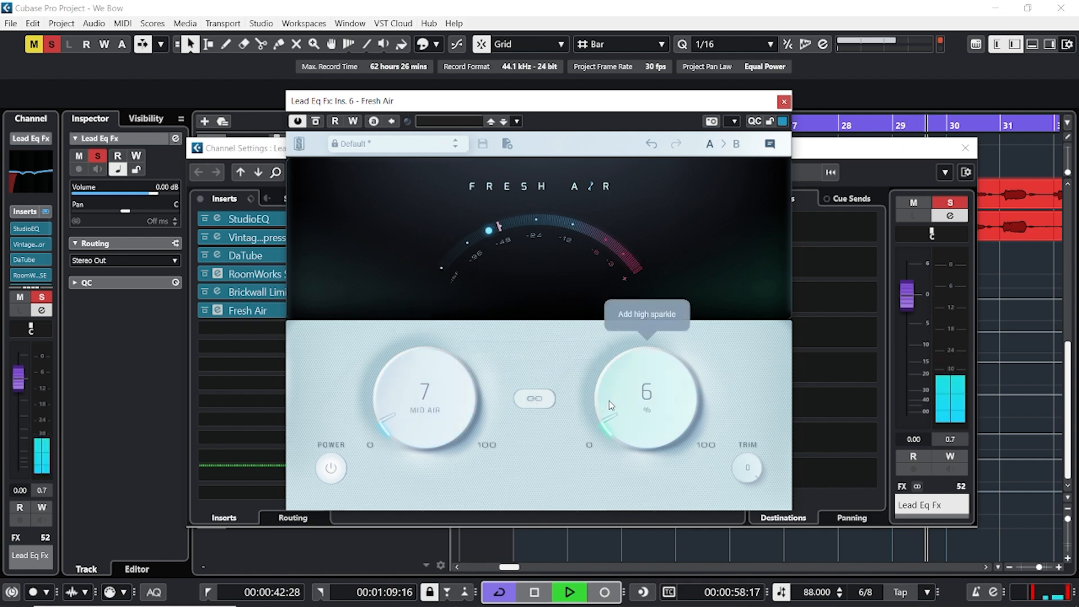
{"action": "key", "text": "space"}
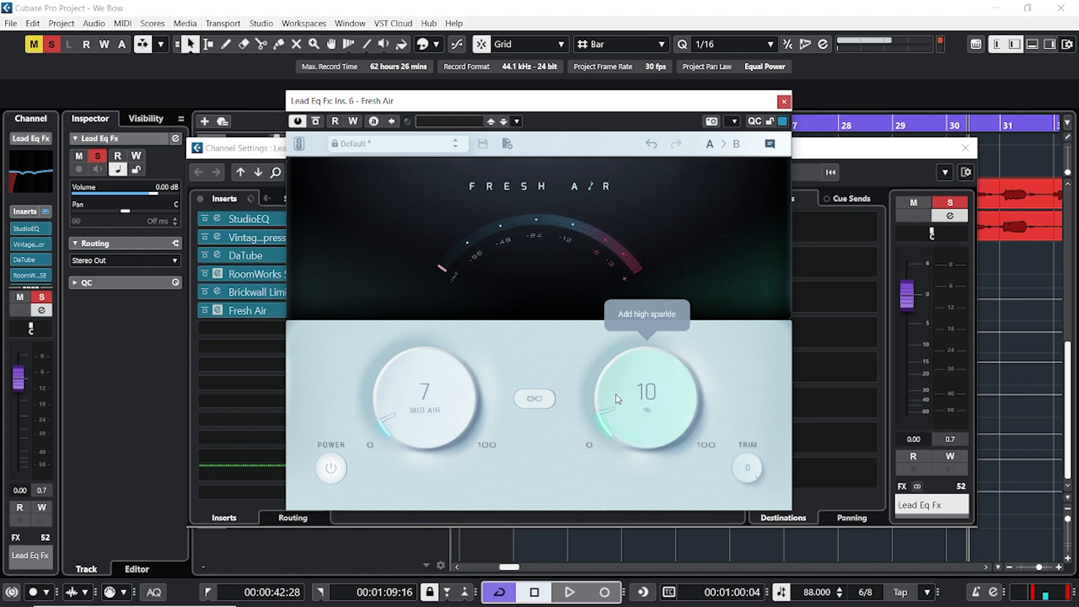
Reset Fresh Air's Mid Air and High Air to 0 and try the link between them.
{"action": "left_click_drag", "start_coordinate": [617, 399], "coordinate": [628, 455]}
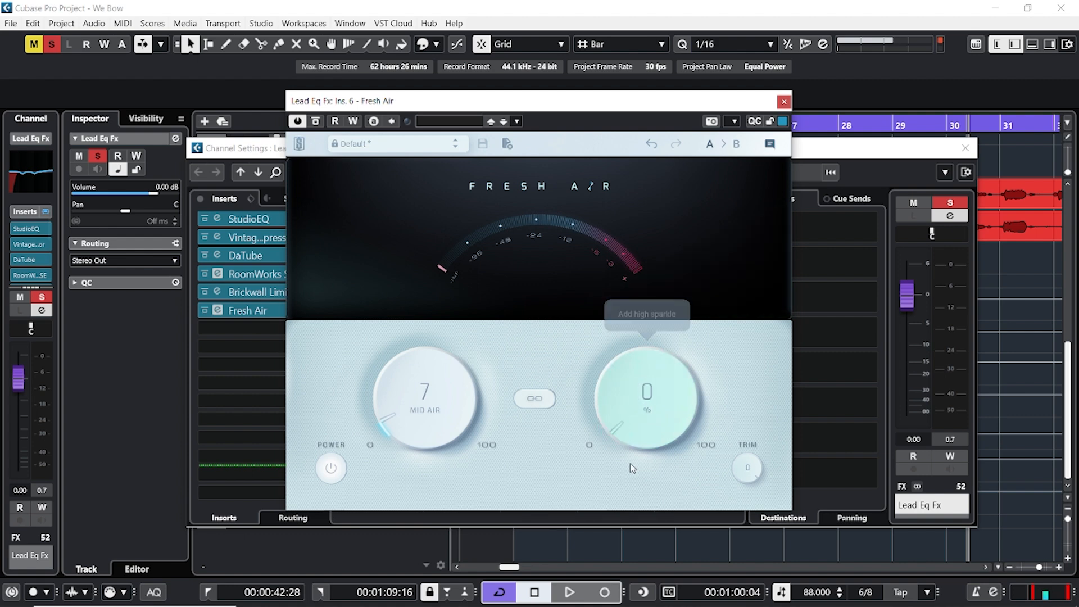
{"action": "left_click_drag", "start_coordinate": [378, 394], "coordinate": [386, 454]}
{"action": "left_click", "coordinate": [544, 400]}
{"action": "mouse_move", "coordinate": [647, 396]}
{"action": "left_mouse_down"}
{"action": "mouse_move", "coordinate": [646, 371]}
{"action": "mouse_move", "coordinate": [646, 405]}
{"action": "left_mouse_up"}
{"action": "left_click", "coordinate": [537, 400]}
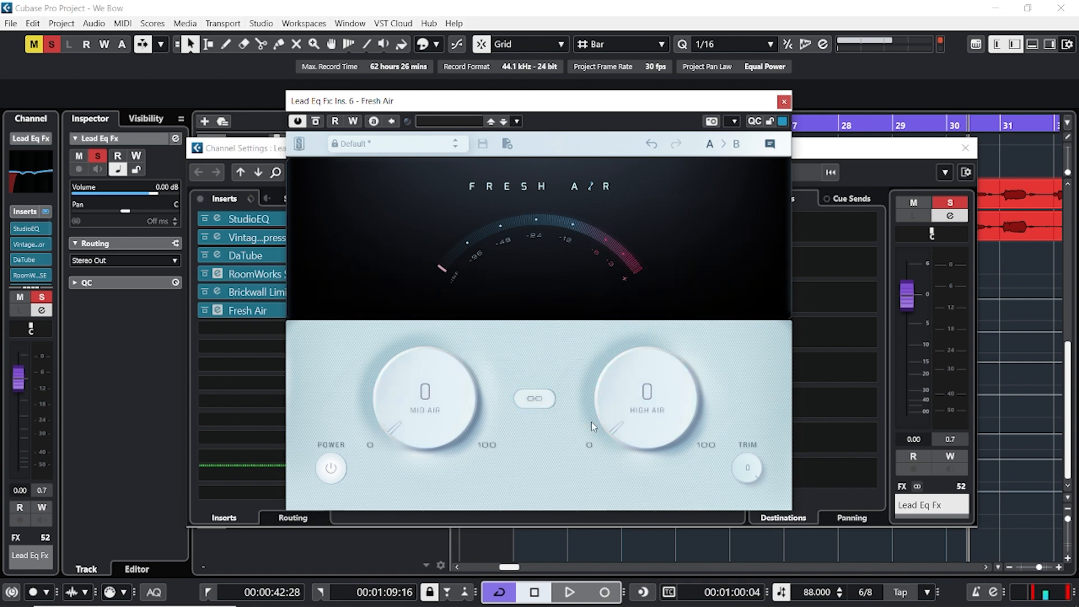
Set Fresh Air's High Air to 9 and Mid Air to 7, auditioning each setting, and close the plug-in.
{"action": "left_click_drag", "start_coordinate": [622, 400], "coordinate": [623, 387]}
{"action": "key", "text": "space"}
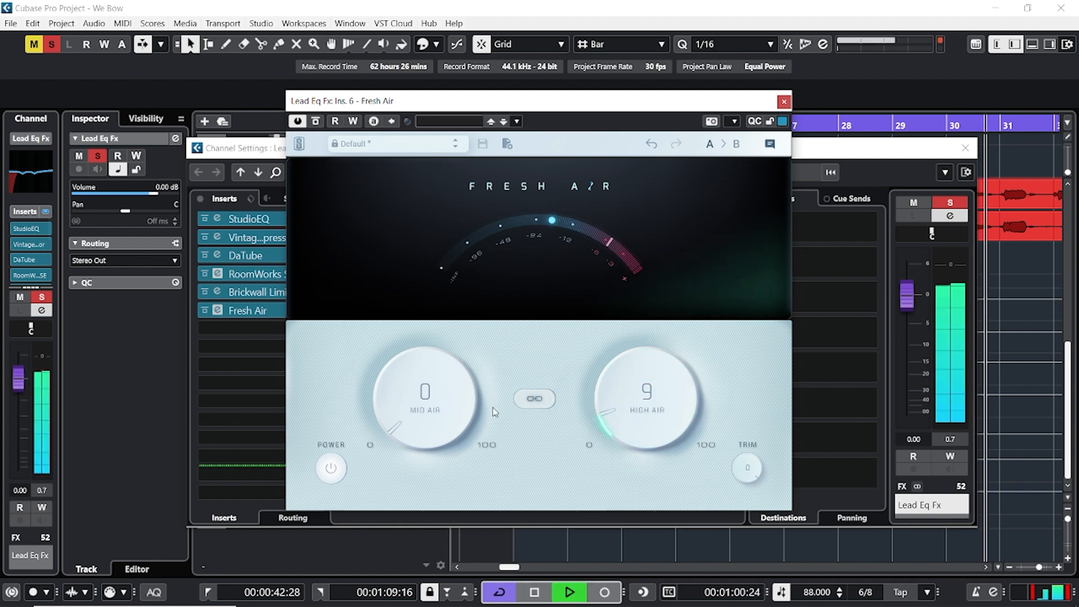
{"action": "key", "text": "space"}
{"action": "left_click_drag", "start_coordinate": [438, 412], "coordinate": [425, 390]}
{"action": "key", "text": "space"}
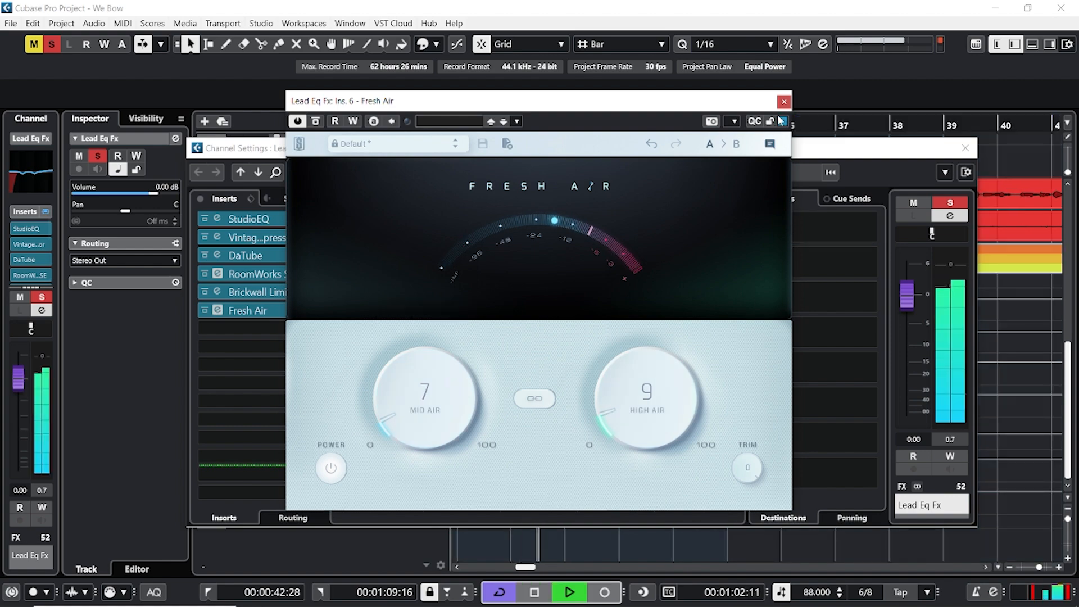
{"action": "key", "text": "space"}
{"action": "left_click", "coordinate": [784, 101]}
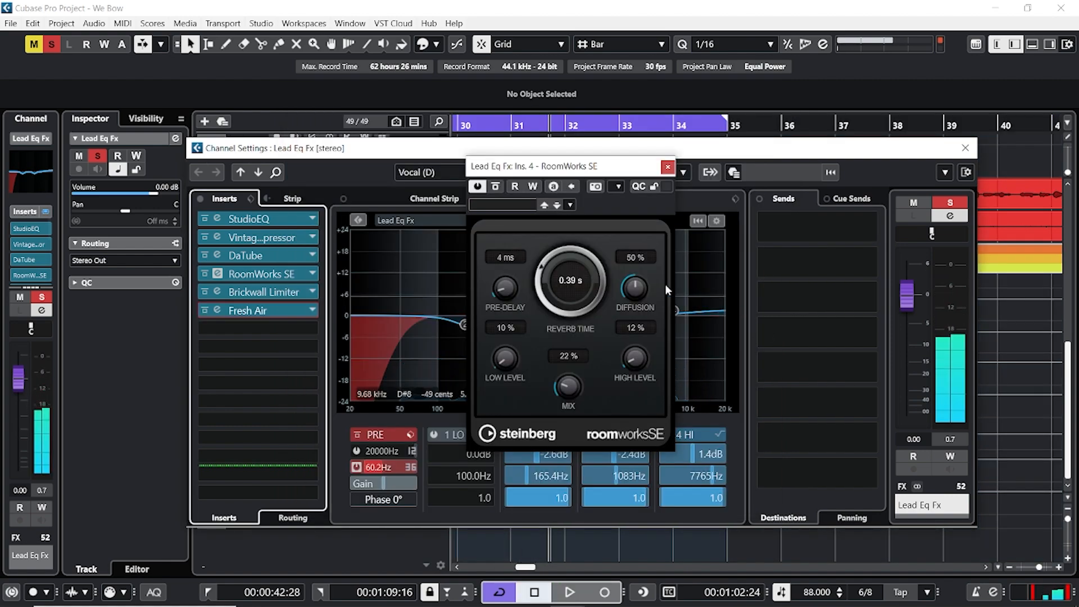
Close the Lead Eq Fx channel settings, take that channel out of solo, and play Vocal (D) with only Lead Fx soloed alongside it.
{"action": "left_click", "coordinate": [667, 167]}
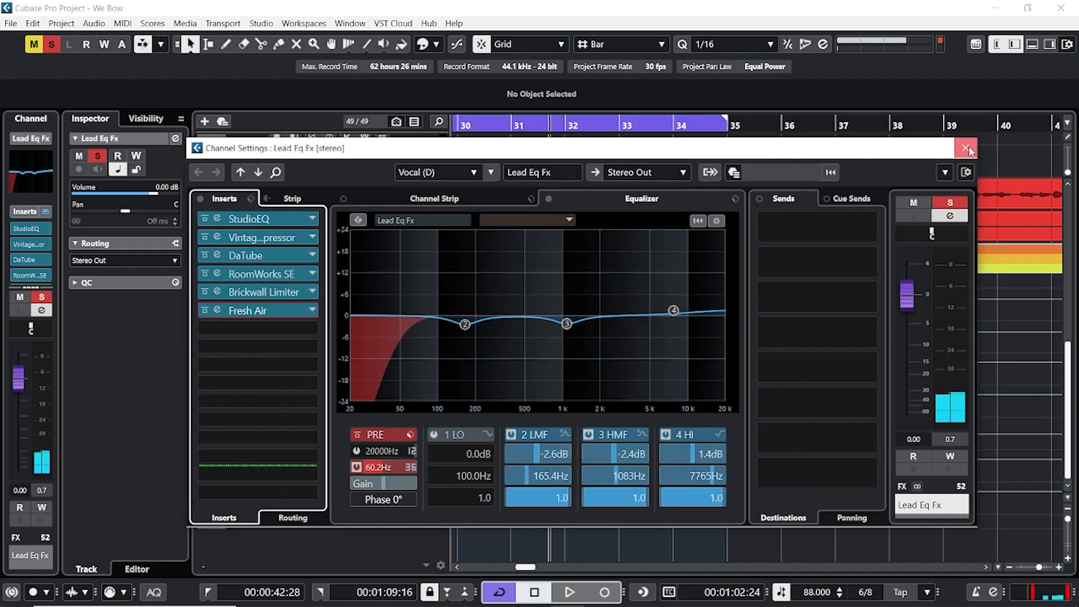
{"action": "left_click", "coordinate": [965, 148]}
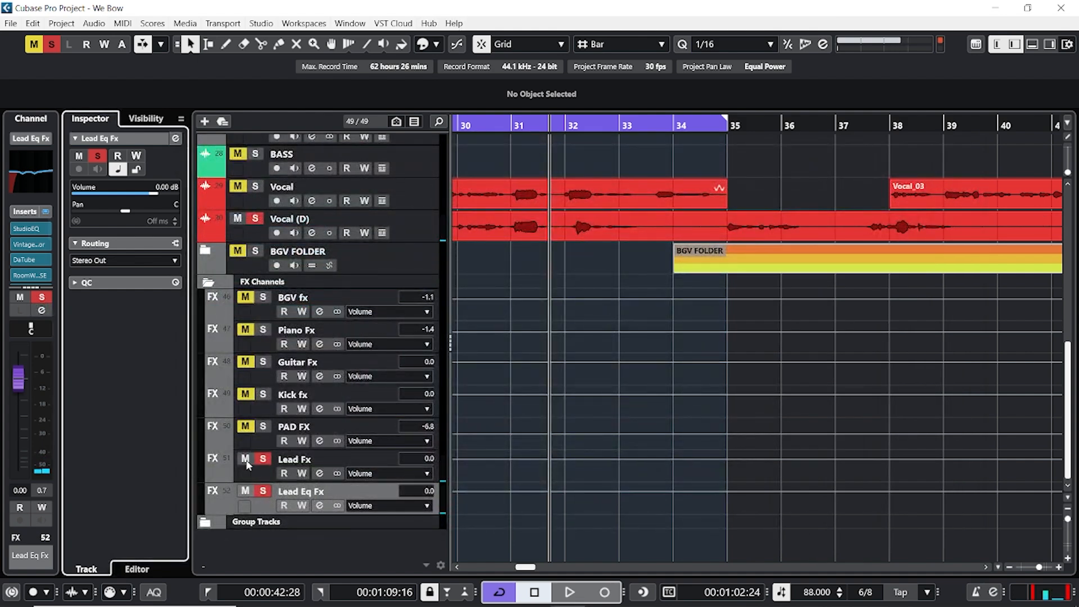
{"action": "left_click", "coordinate": [297, 466]}
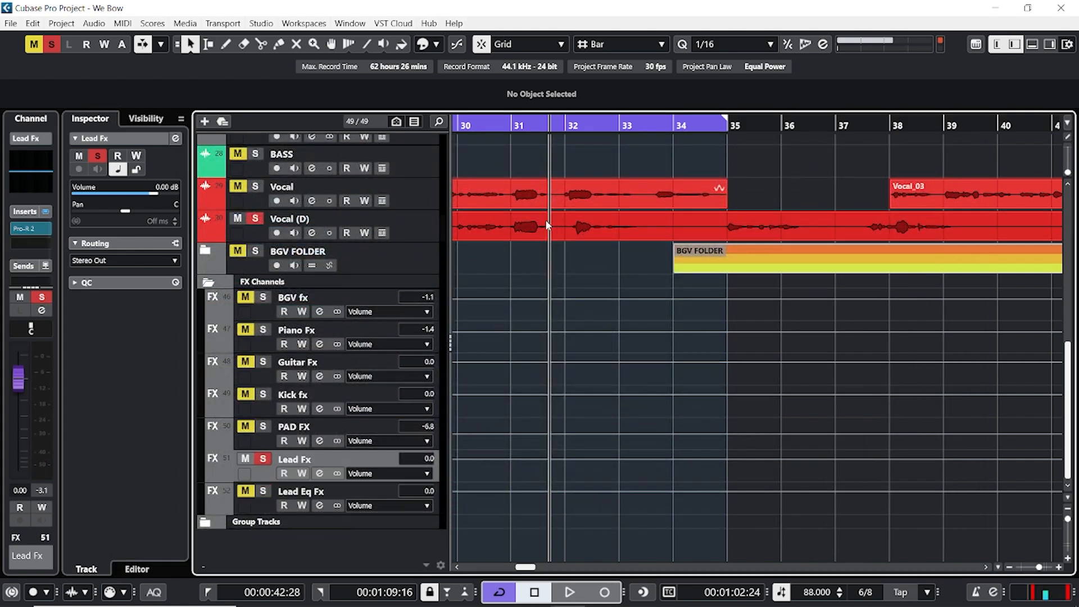
{"action": "key", "text": "space"}
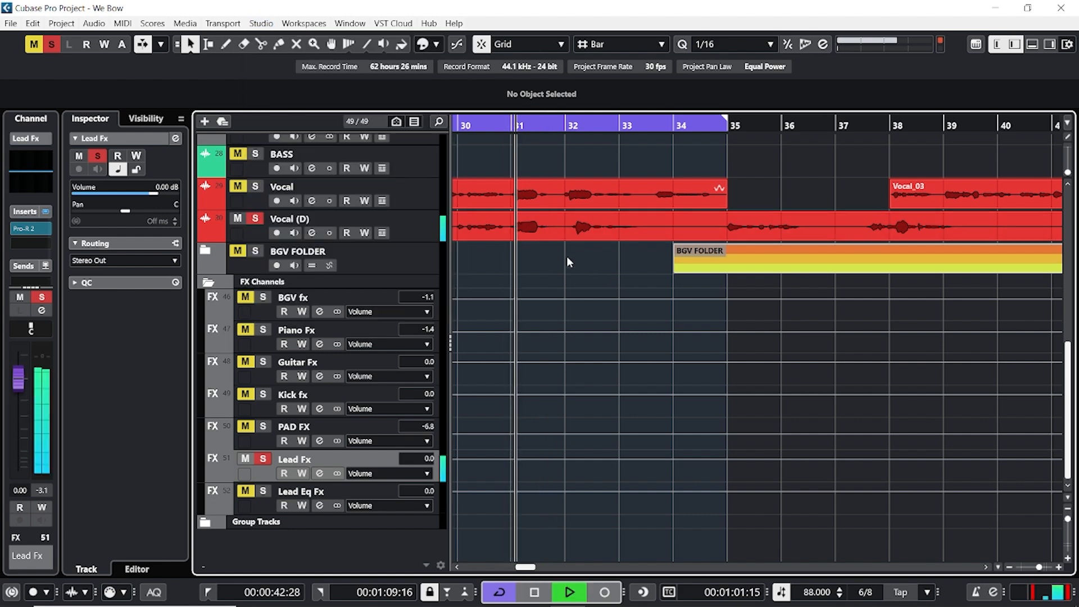
{"action": "scroll", "coordinate": [540, 252], "scroll_direction": "left", "scroll_amount": 5}
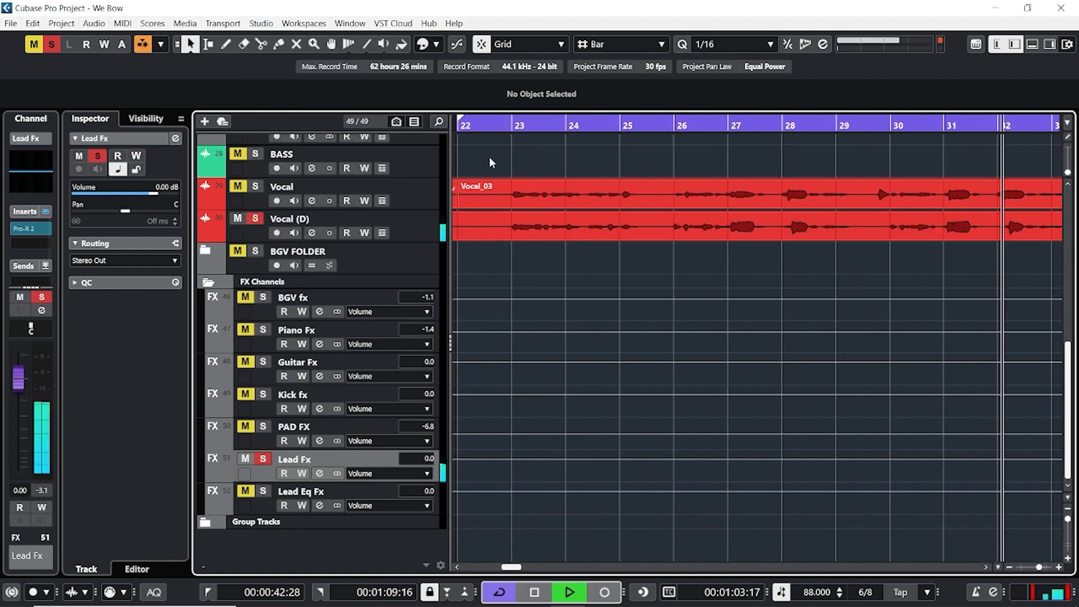
{"action": "left_click", "coordinate": [396, 227]}
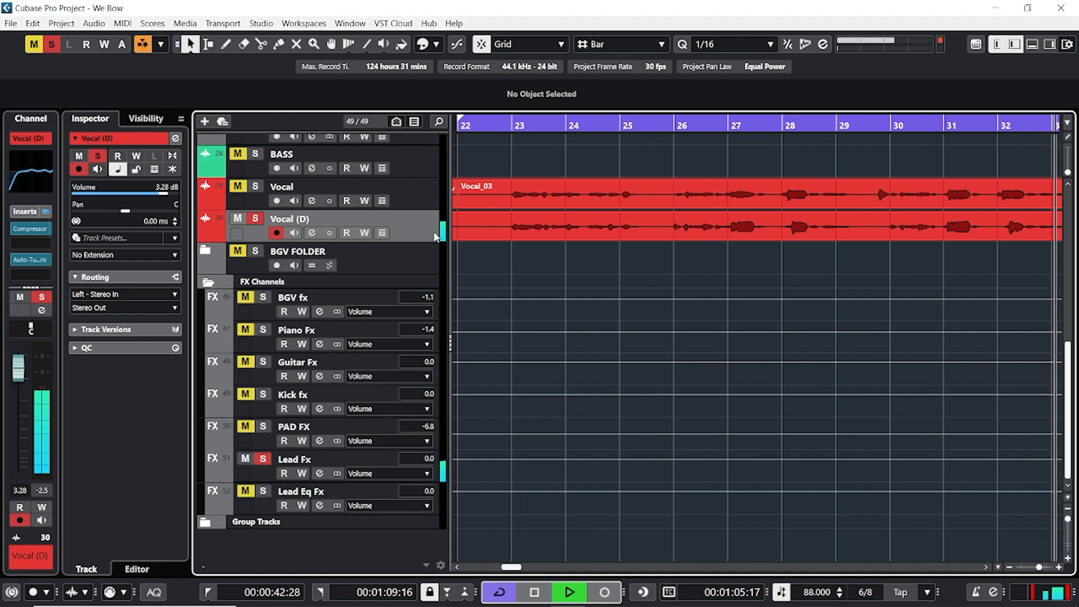
{"action": "key", "text": "space"}
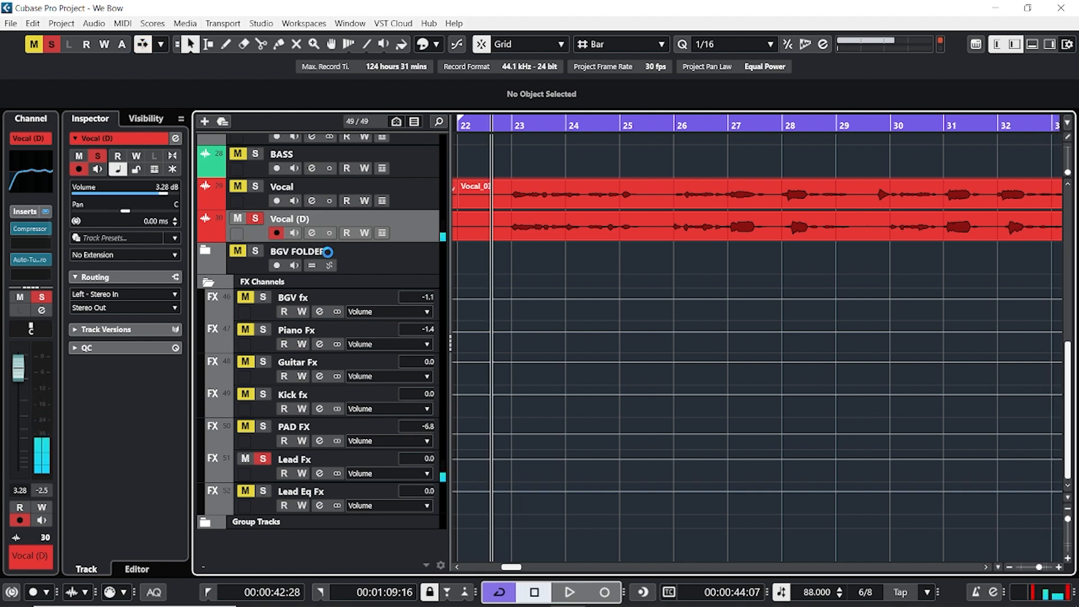
Open the Pro-R 2 insert of Lead Fx and try Space at 2.62 s and 2.77 s while listening to the vocal.
{"action": "left_click", "coordinate": [295, 468]}
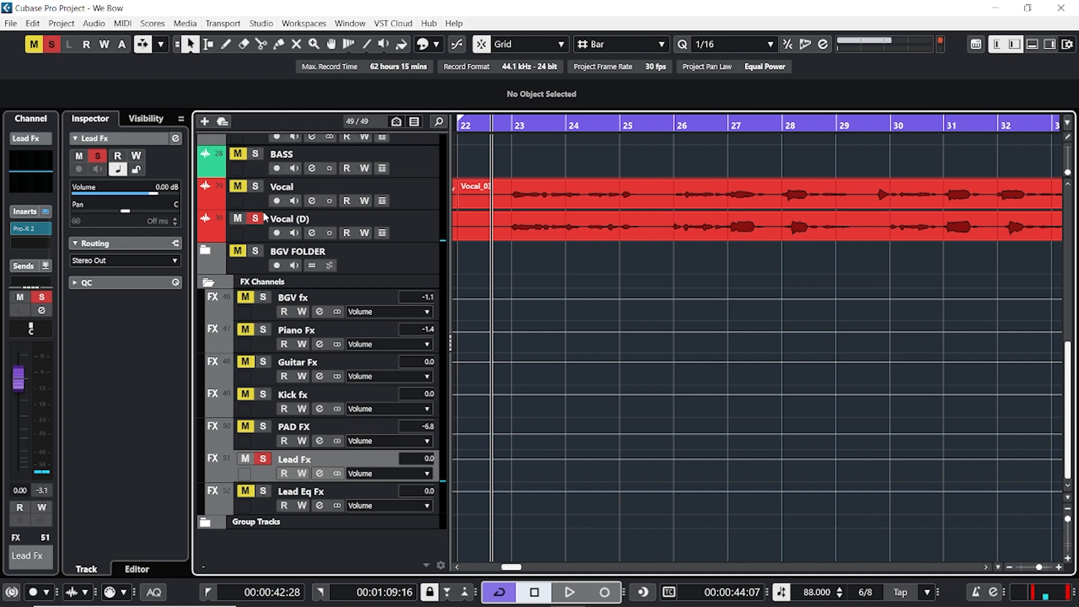
{"action": "left_click", "coordinate": [175, 139]}
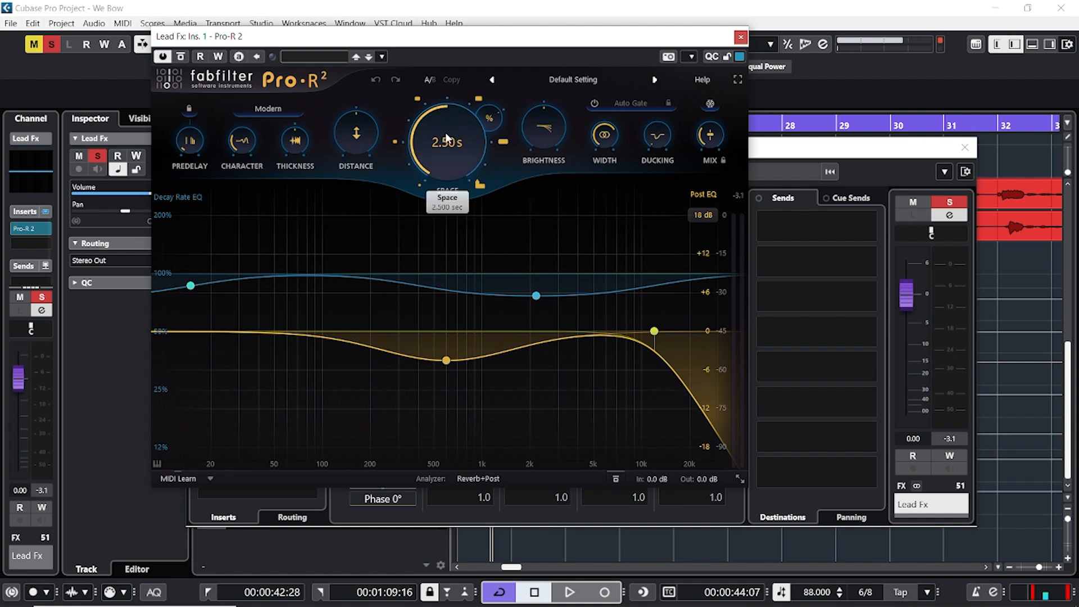
{"action": "mouse_move", "coordinate": [447, 142]}
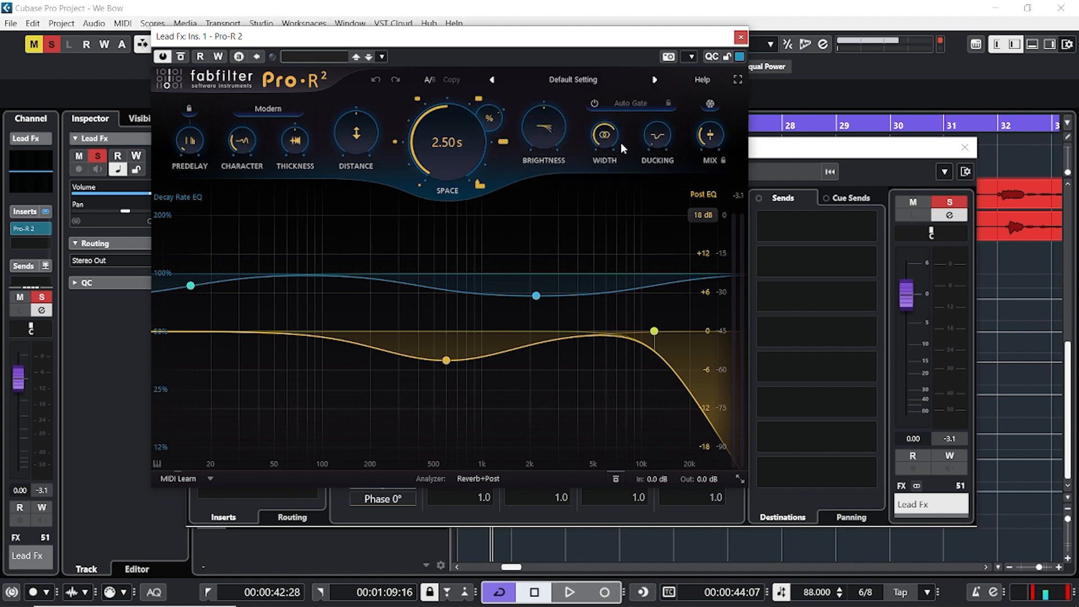
{"action": "left_click_drag", "start_coordinate": [723, 6], "coordinate": [723, 7]}
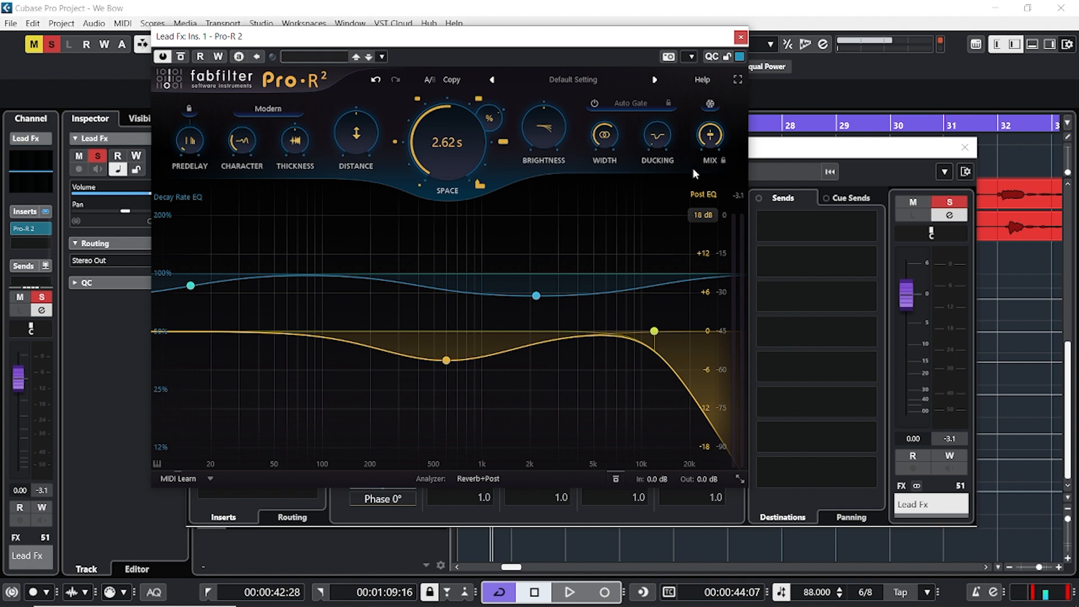
{"action": "mouse_move", "coordinate": [605, 153]}
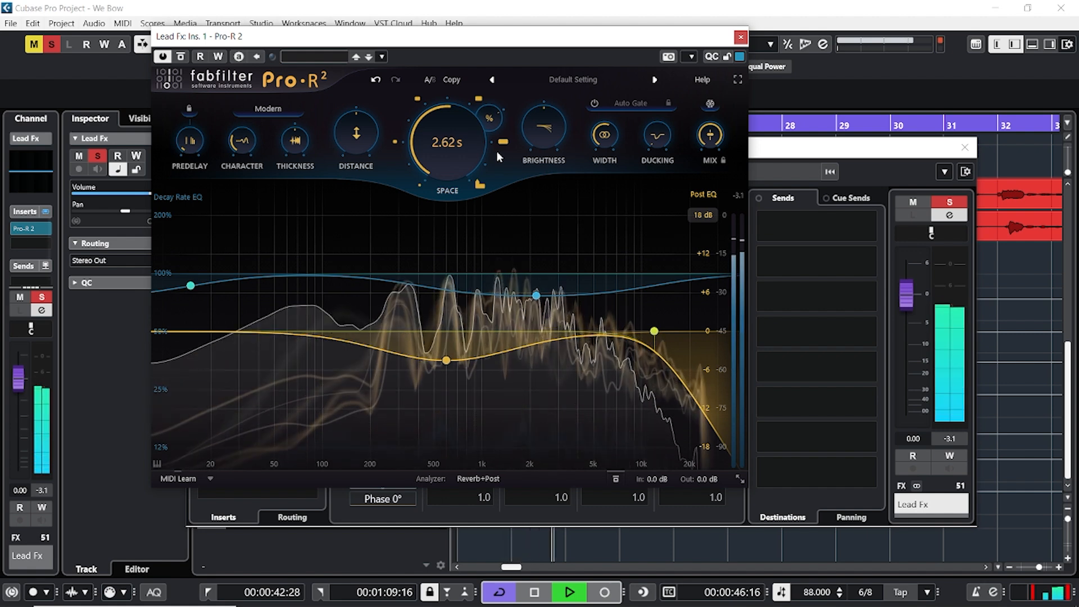
{"action": "scroll", "coordinate": [441, 145], "scroll_direction": "up", "scroll_amount": 3}
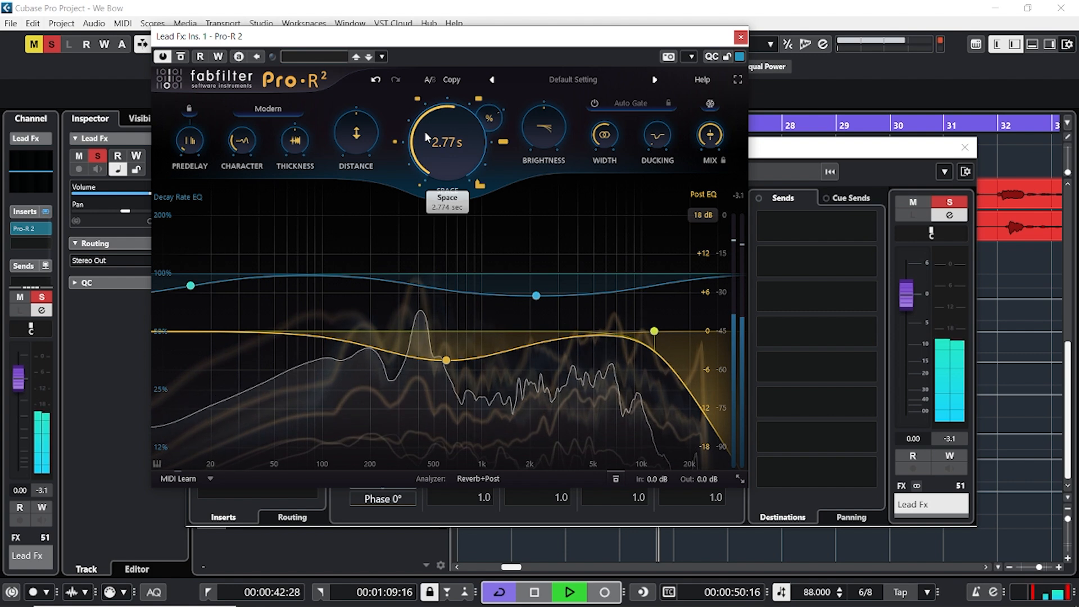
{"action": "mouse_move", "coordinate": [346, 137]}
{"action": "key", "text": "space"}
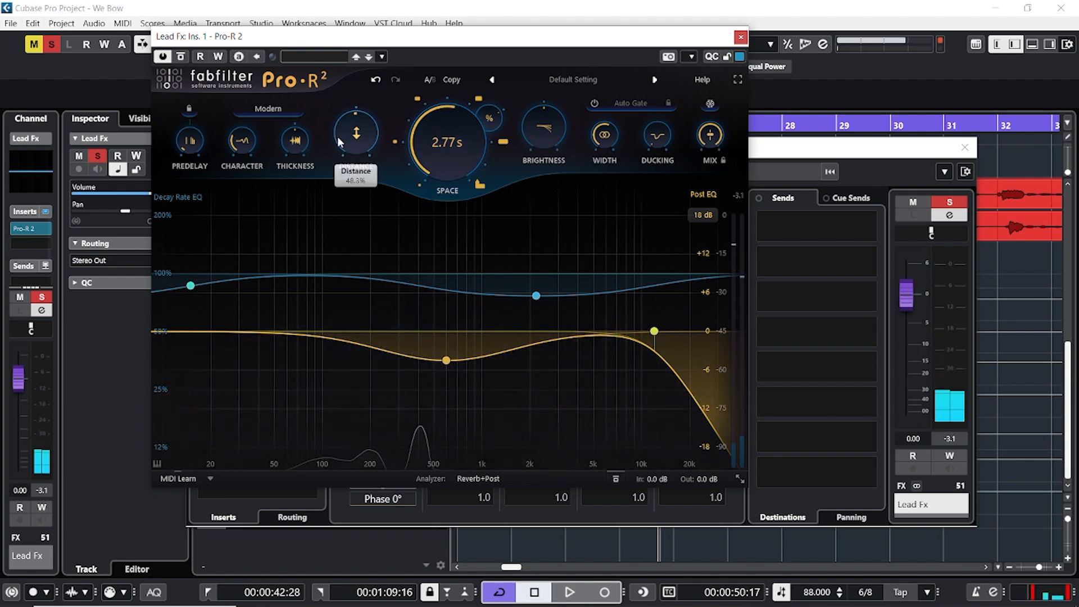
Set Pro-R 2 to 46.8% distance and 2.59 s space, audition the reverb, and close the plug-in.
{"action": "mouse_move", "coordinate": [299, 142]}
{"action": "mouse_move", "coordinate": [236, 118]}
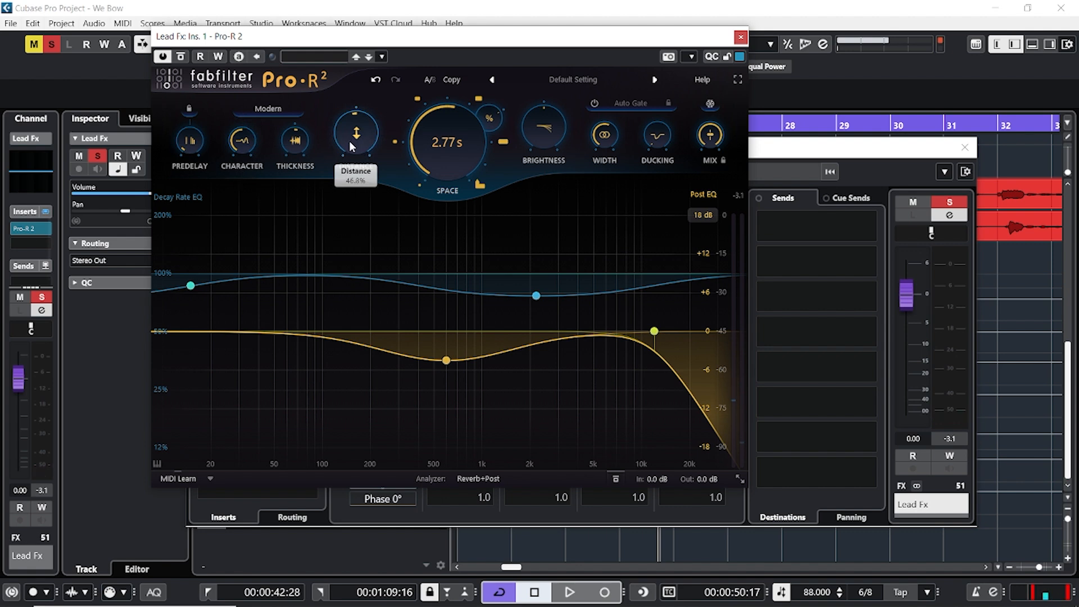
{"action": "key", "text": "space"}
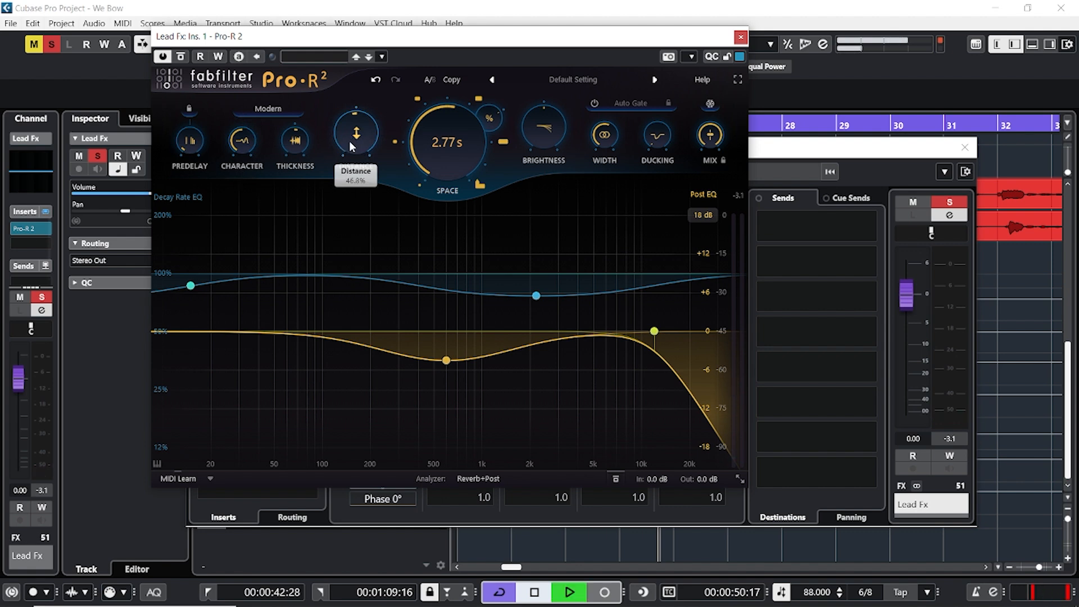
{"action": "mouse_move", "coordinate": [444, 137]}
{"action": "left_click_drag", "start_coordinate": [444, 138], "coordinate": [444, 145]}
{"action": "key", "text": "space"}
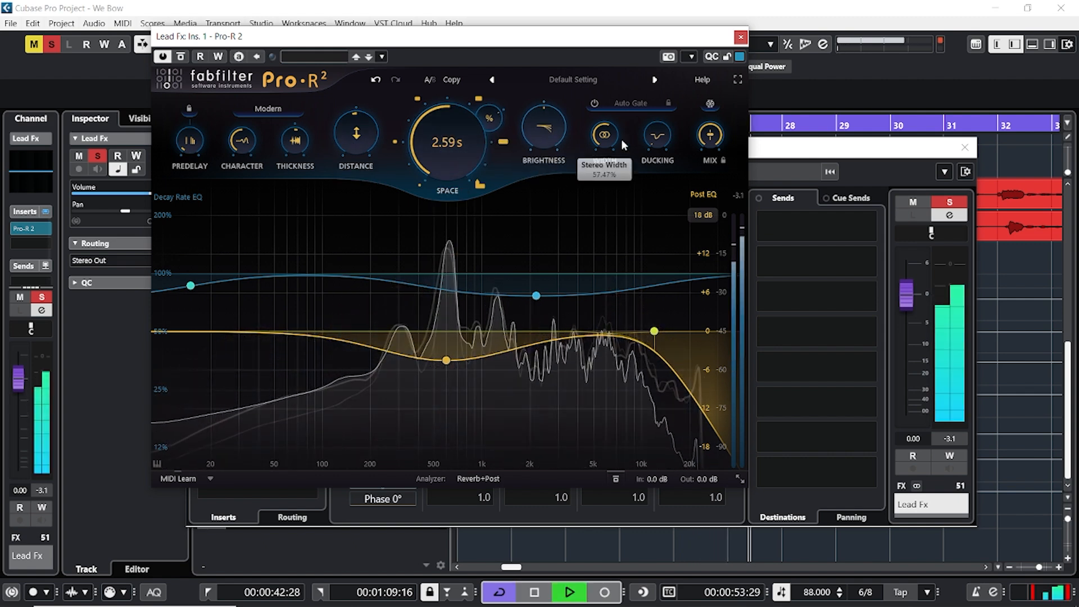
{"action": "key", "text": "space"}
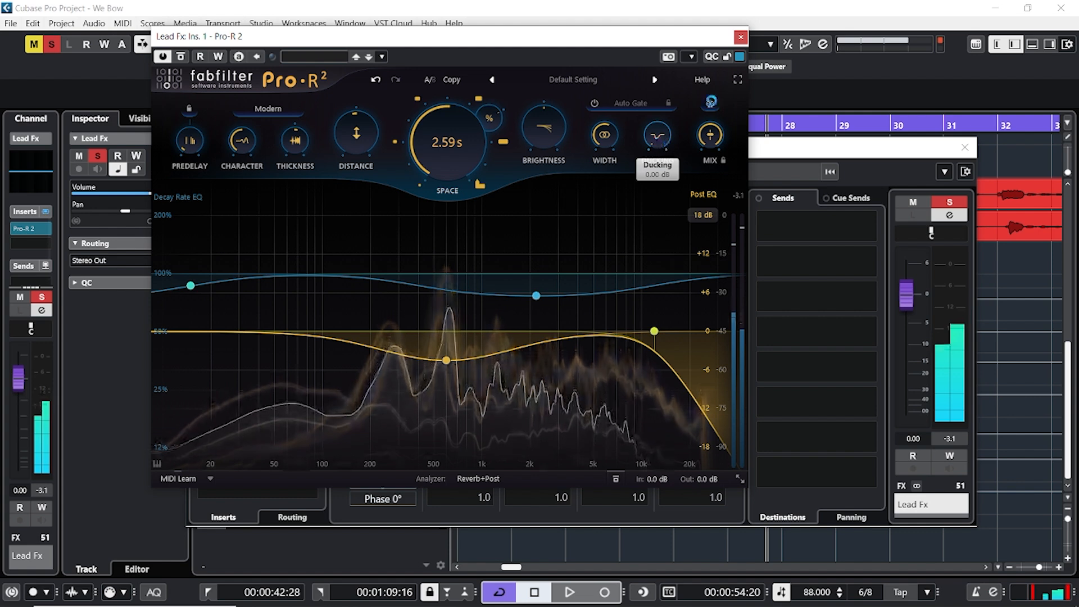
{"action": "left_click", "coordinate": [741, 37]}
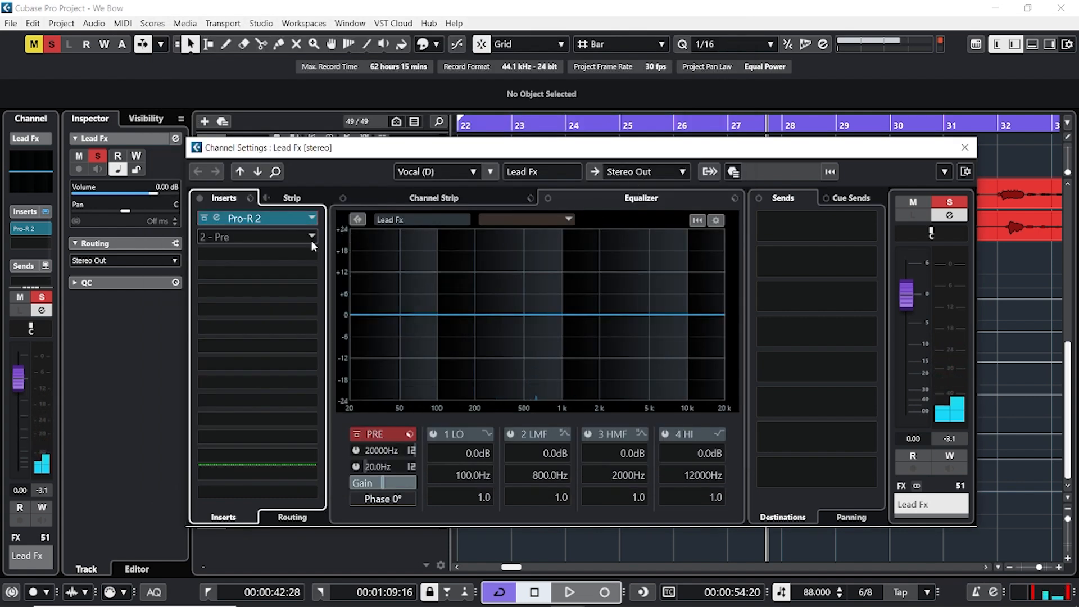
Set the Lead Fx equalizer's pre-filter to a 36 dB/oct low cut at 87.2 Hz and a 12 dB/oct high cut at 8851 Hz.
{"action": "left_click", "coordinate": [356, 467]}
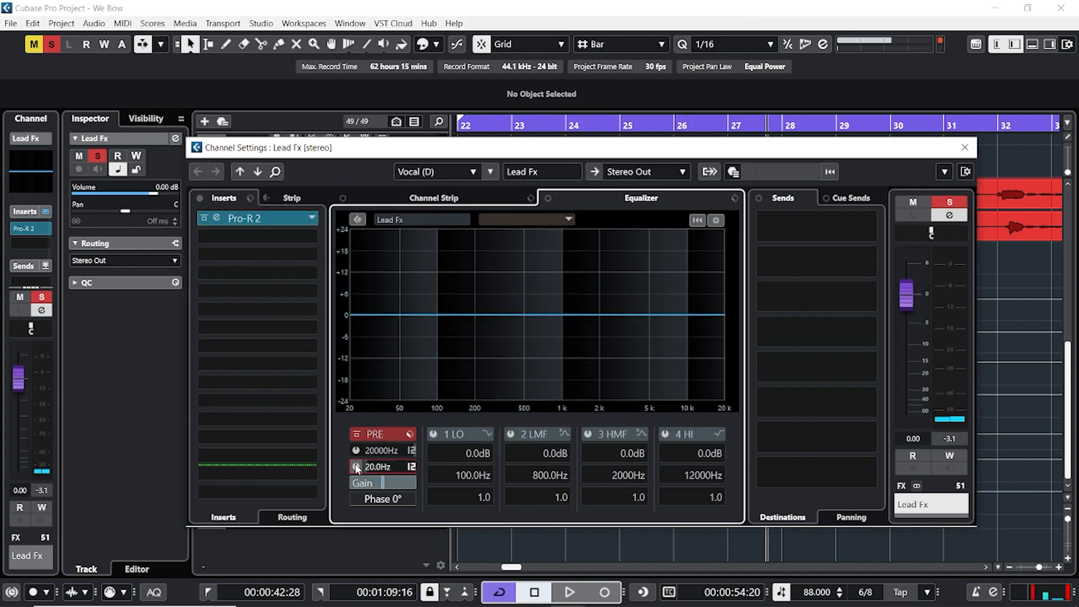
{"action": "left_click", "coordinate": [411, 466]}
{"action": "left_click", "coordinate": [467, 523]}
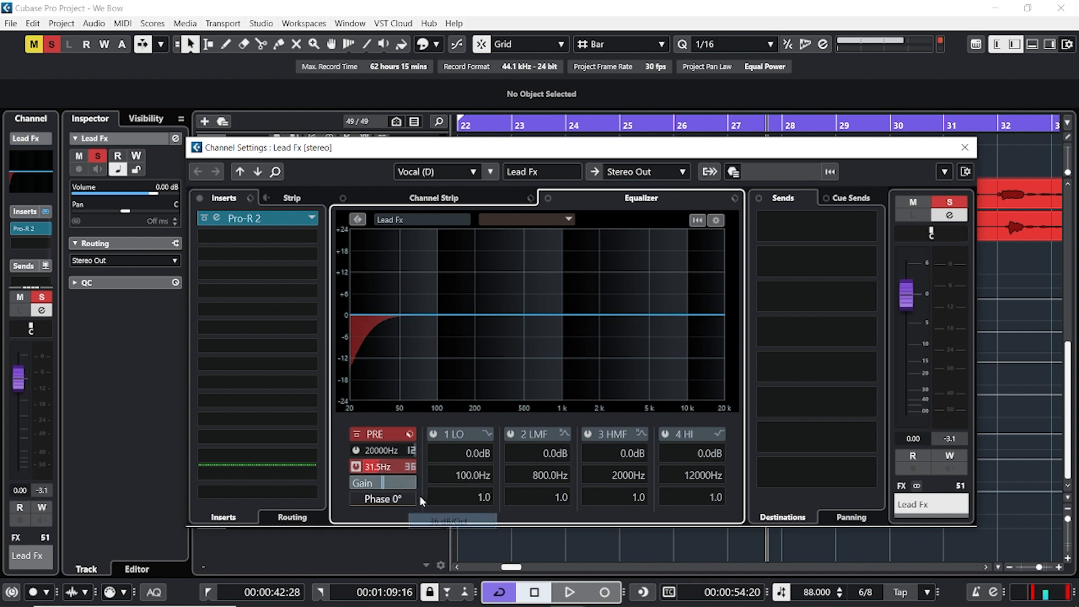
{"action": "scroll", "coordinate": [373, 469], "scroll_direction": "up", "scroll_amount": 5}
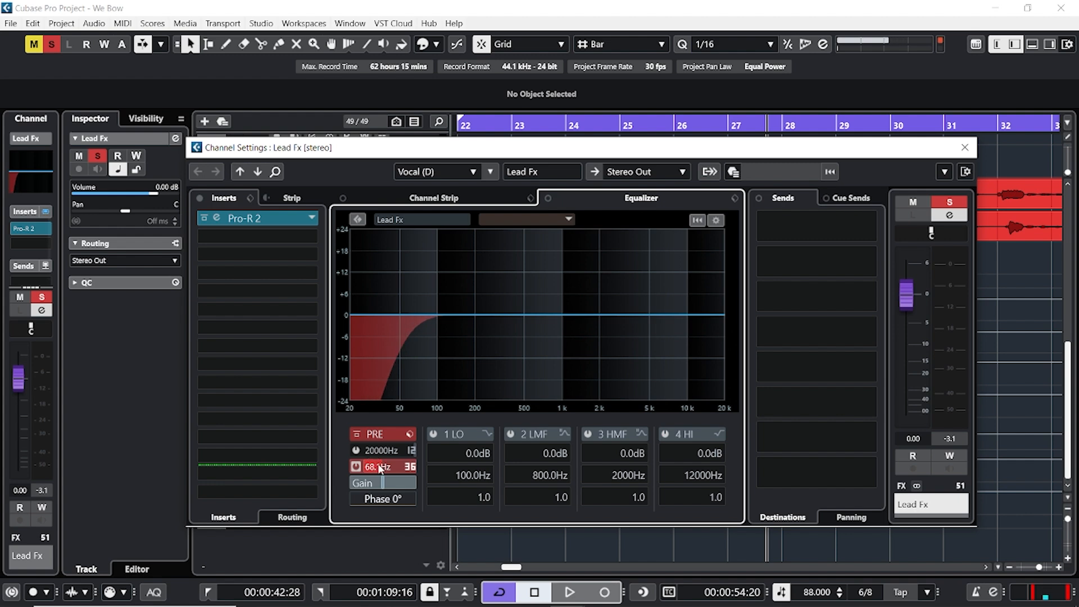
{"action": "scroll", "coordinate": [380, 469], "scroll_direction": "up", "scroll_amount": 2}
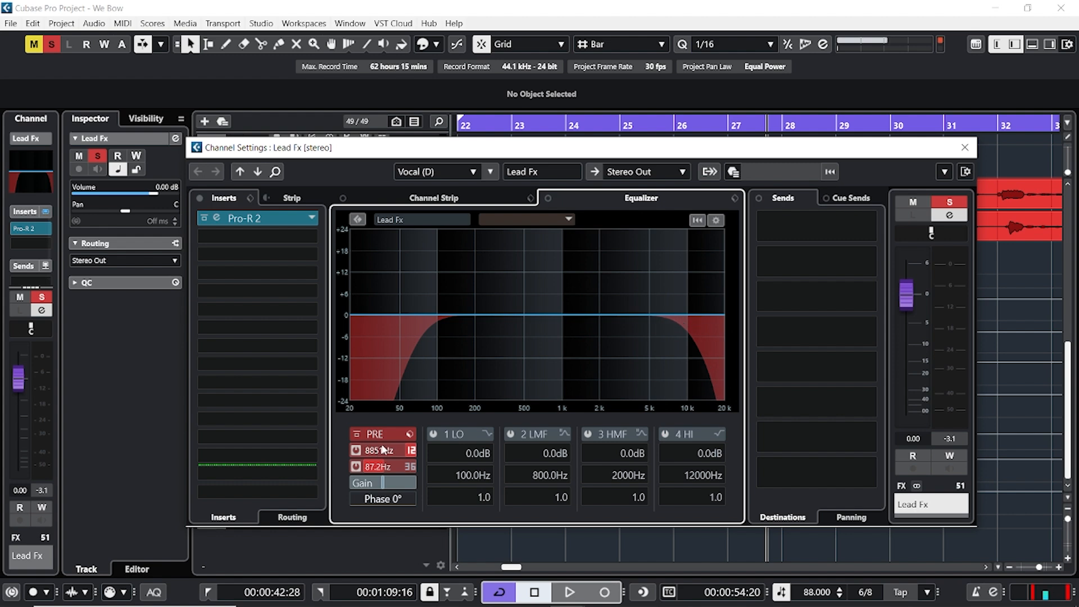
Cut the low band of the Lead Fx equalizer by 2.6 dB at 22.5 Hz while auditioning the vocal.
{"action": "key", "text": "space"}
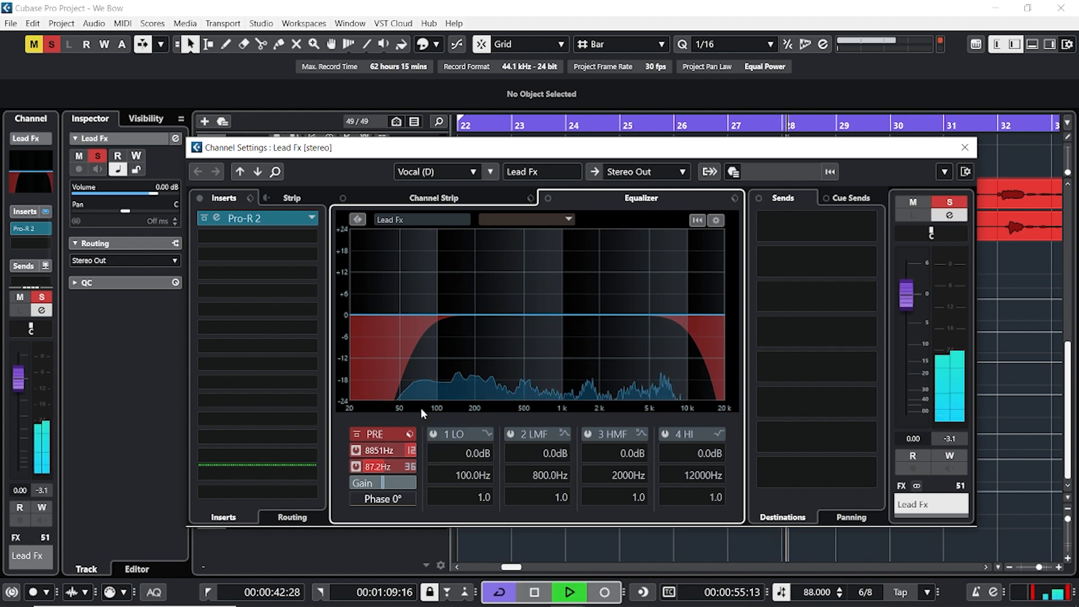
{"action": "left_click_drag", "start_coordinate": [360, 316], "coordinate": [356, 323]}
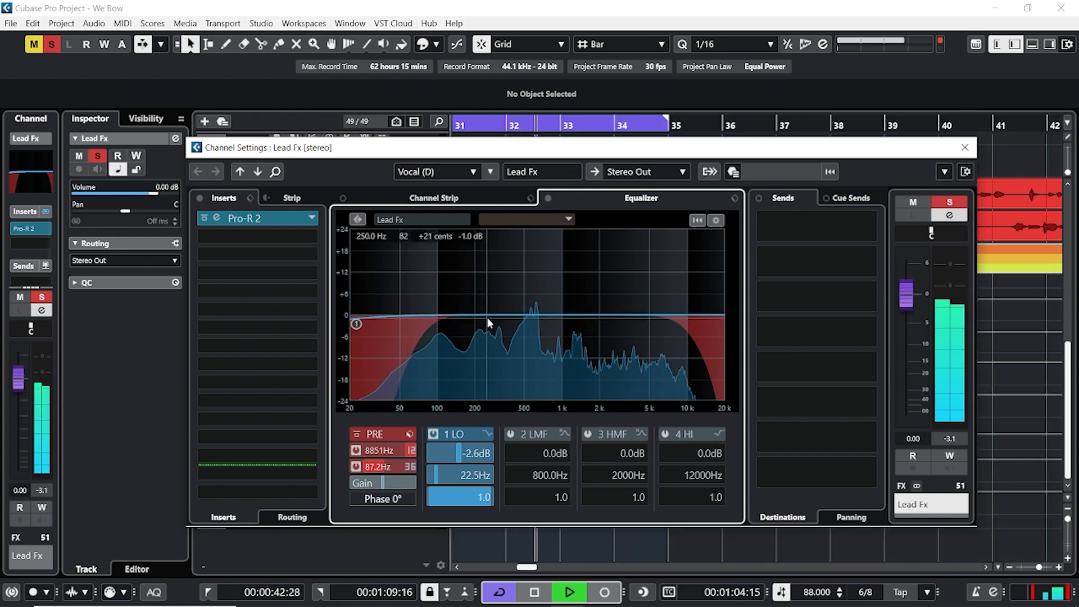
{"action": "key", "text": "space"}
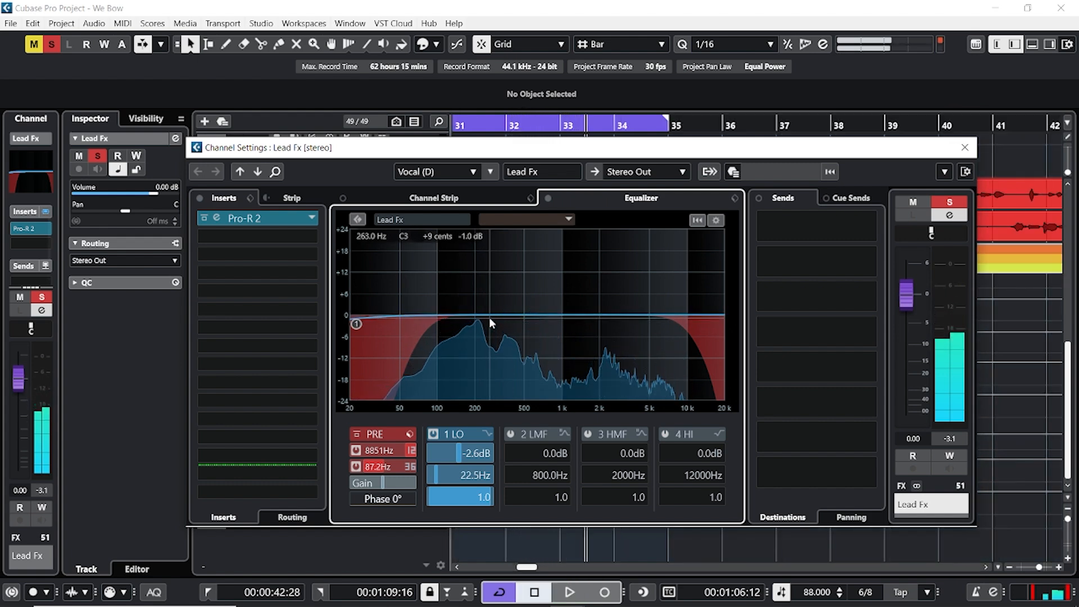
Set the Space of Lead Fx's Pro-R 2 to 2.34 s during playback, and close the plug-in and channel settings.
{"action": "left_click", "coordinate": [277, 218]}
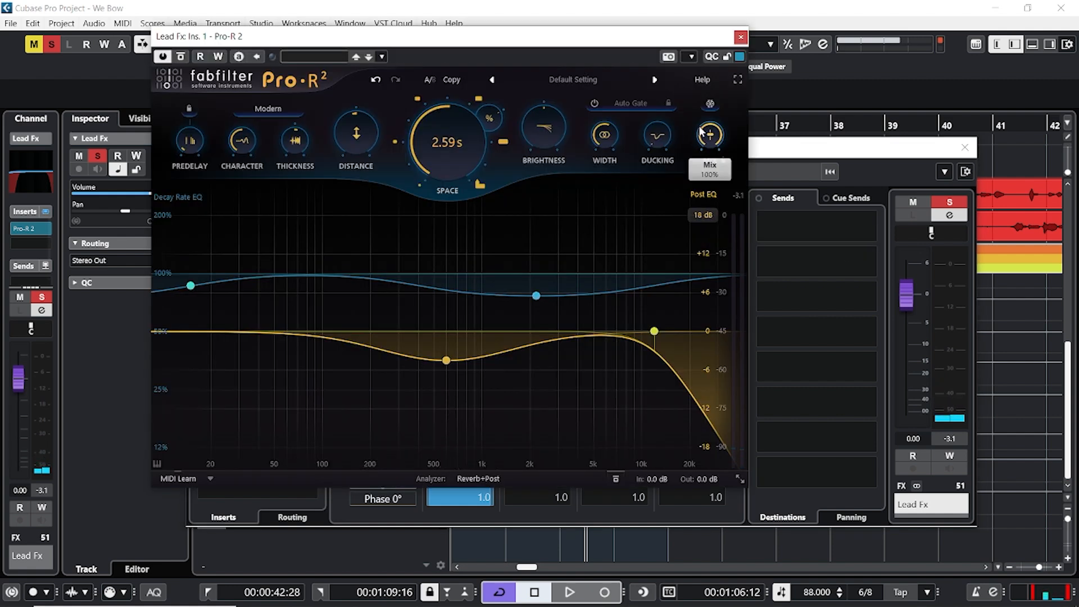
{"action": "key", "text": "space"}
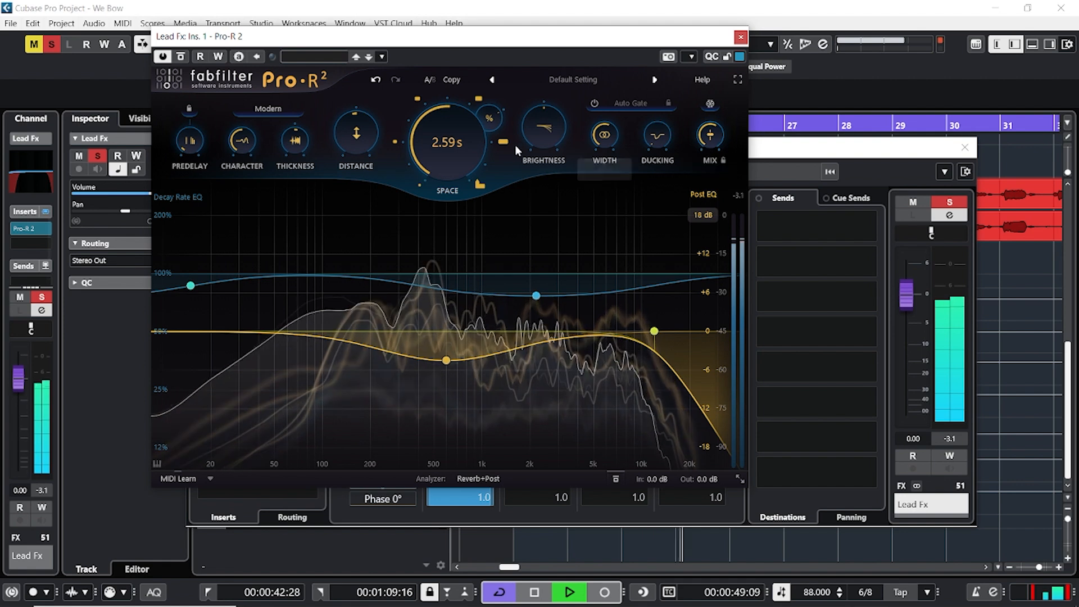
{"action": "left_click_drag", "start_coordinate": [448, 134], "coordinate": [449, 141]}
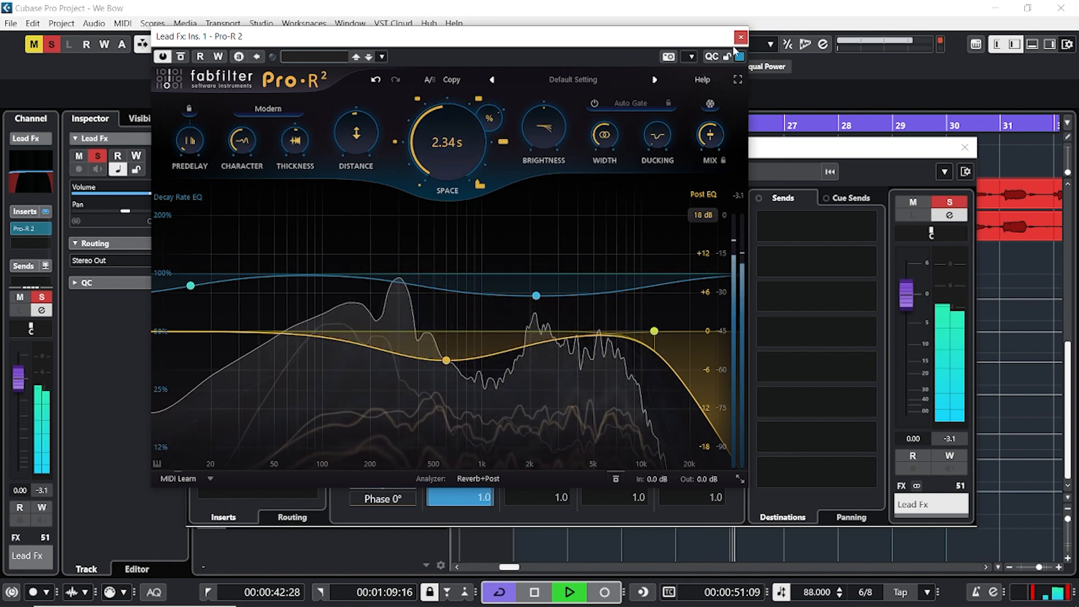
{"action": "left_click", "coordinate": [740, 38]}
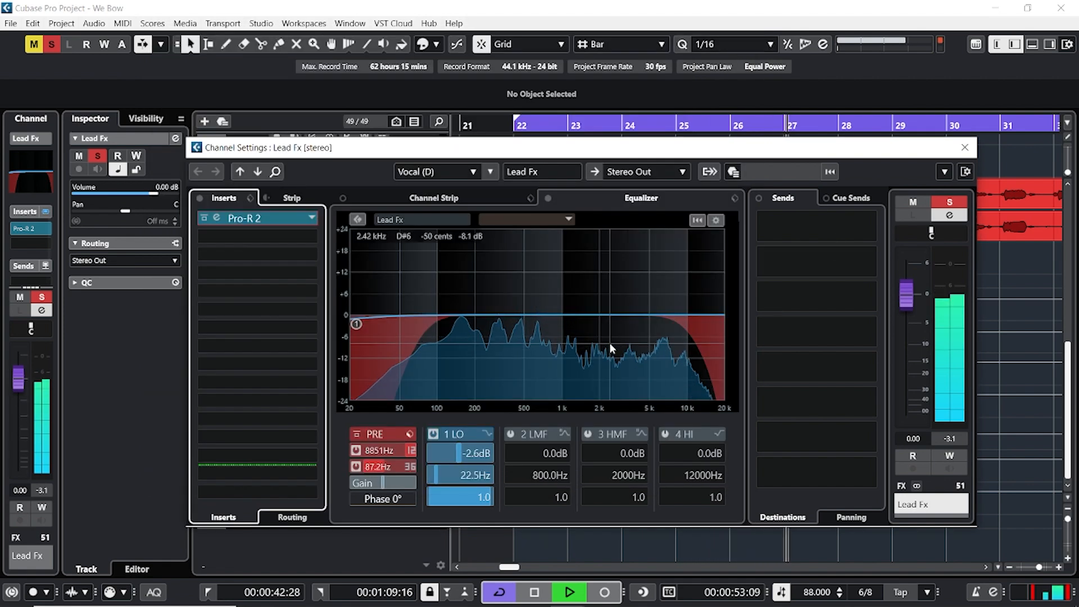
{"action": "left_click", "coordinate": [965, 147]}
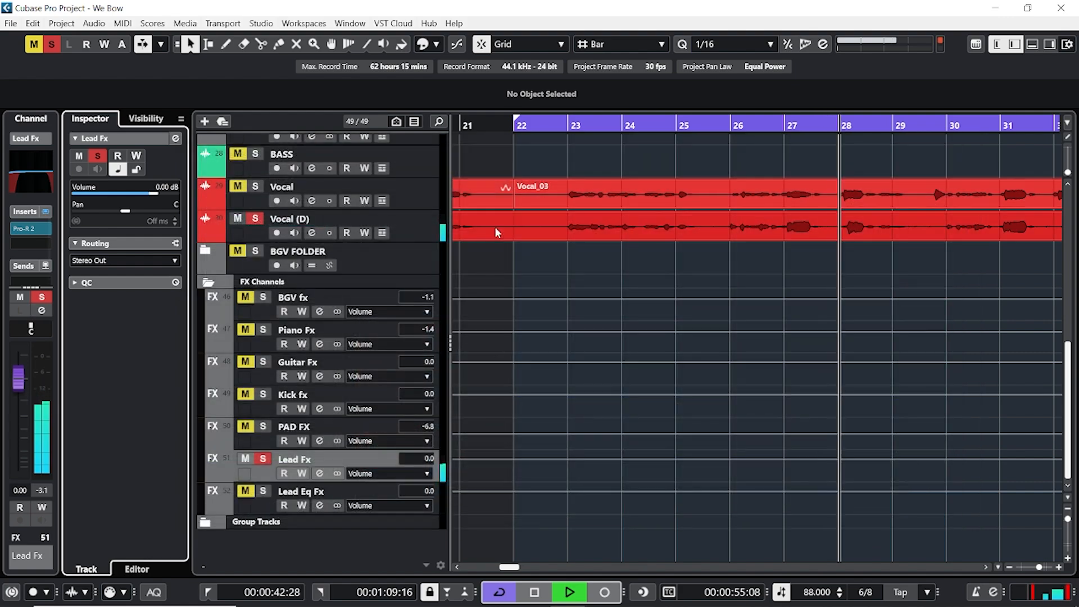
Open the Vocal (D) channel settings, stop playback, and set the send level to Lead Fx to -2.25.
{"action": "left_click", "coordinate": [427, 230]}
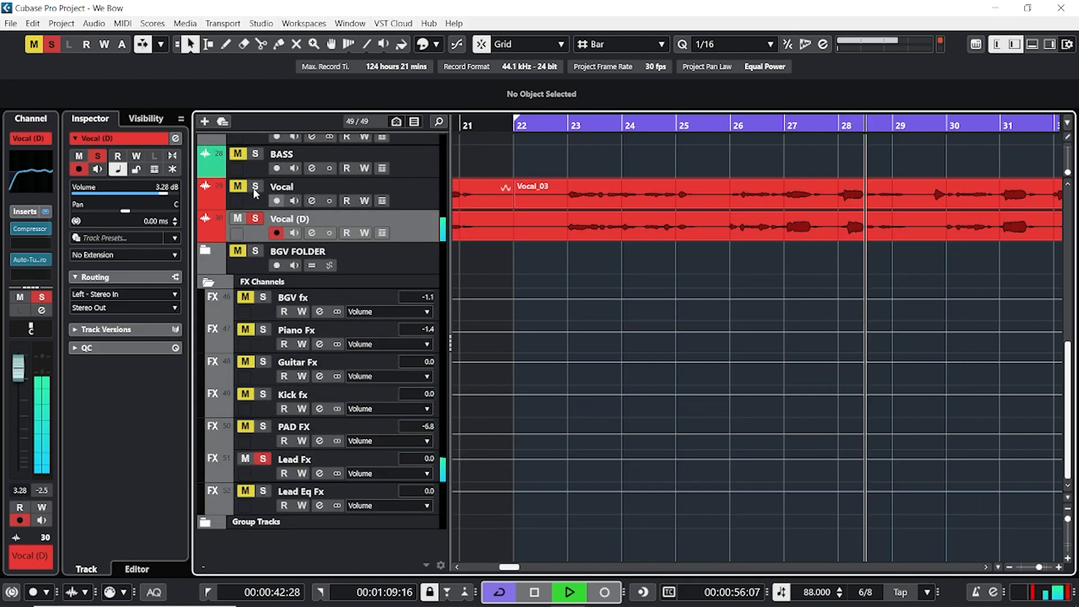
{"action": "left_click", "coordinate": [176, 139]}
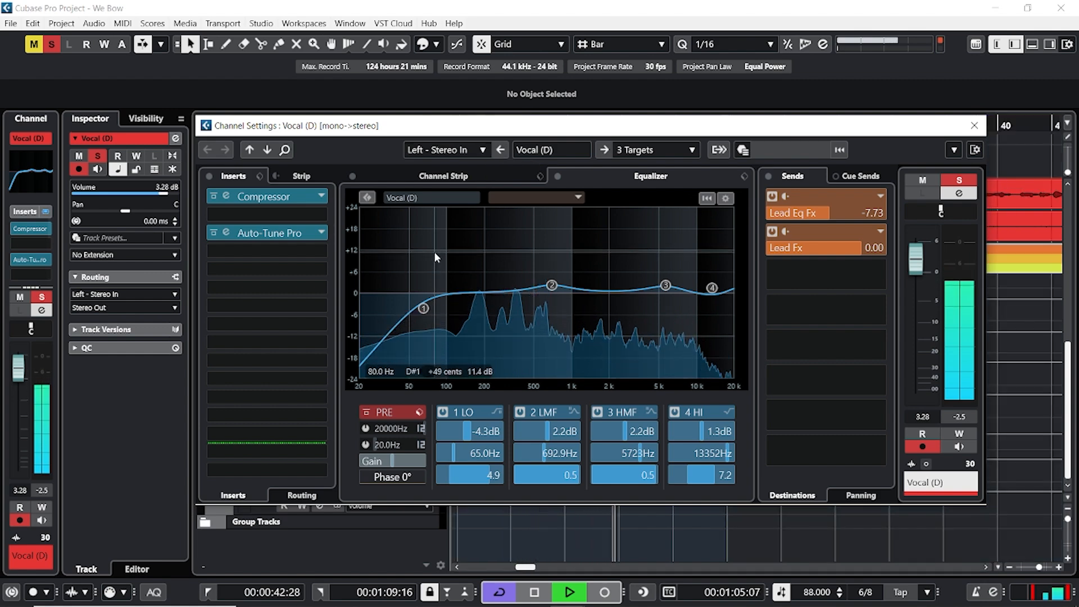
{"action": "key", "text": "space"}
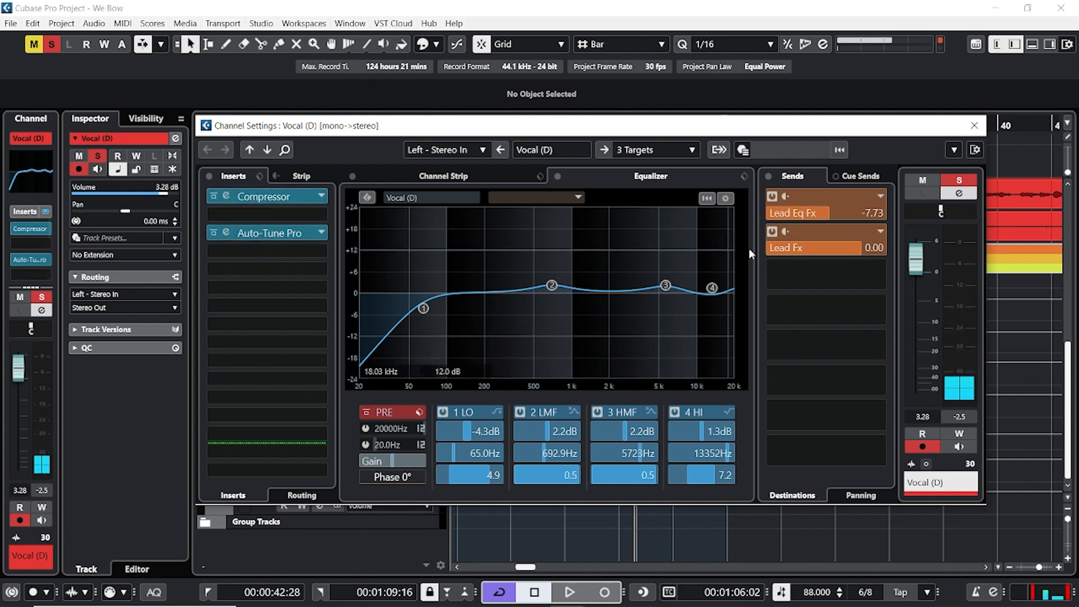
{"action": "left_click_drag", "start_coordinate": [860, 248], "coordinate": [836, 251]}
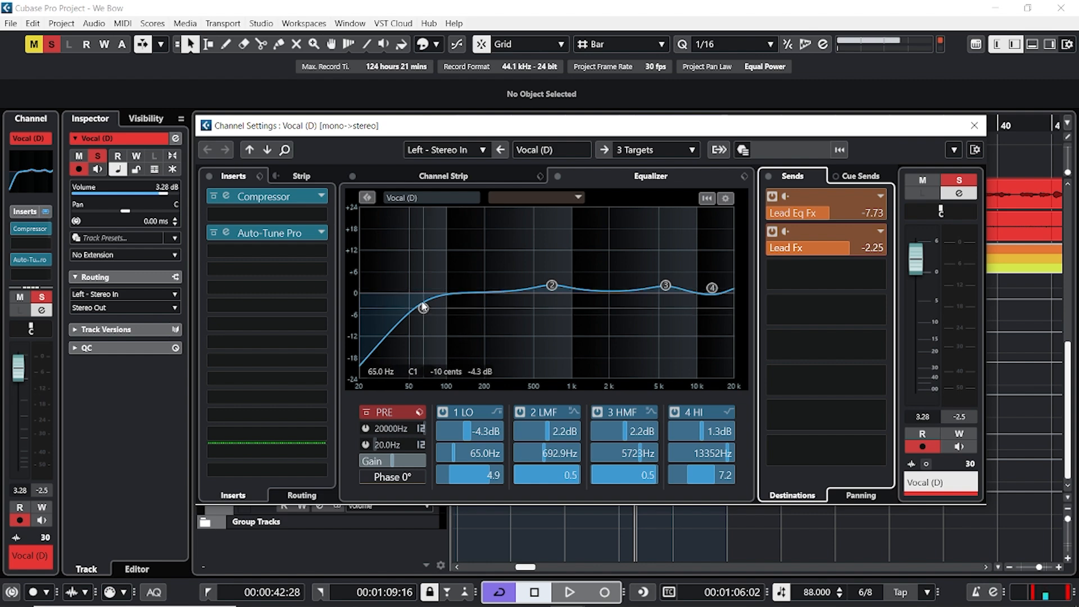
Replace the Compressor in Vocal (D)'s first insert slot with Pro-C 2.
{"action": "left_click", "coordinate": [320, 196]}
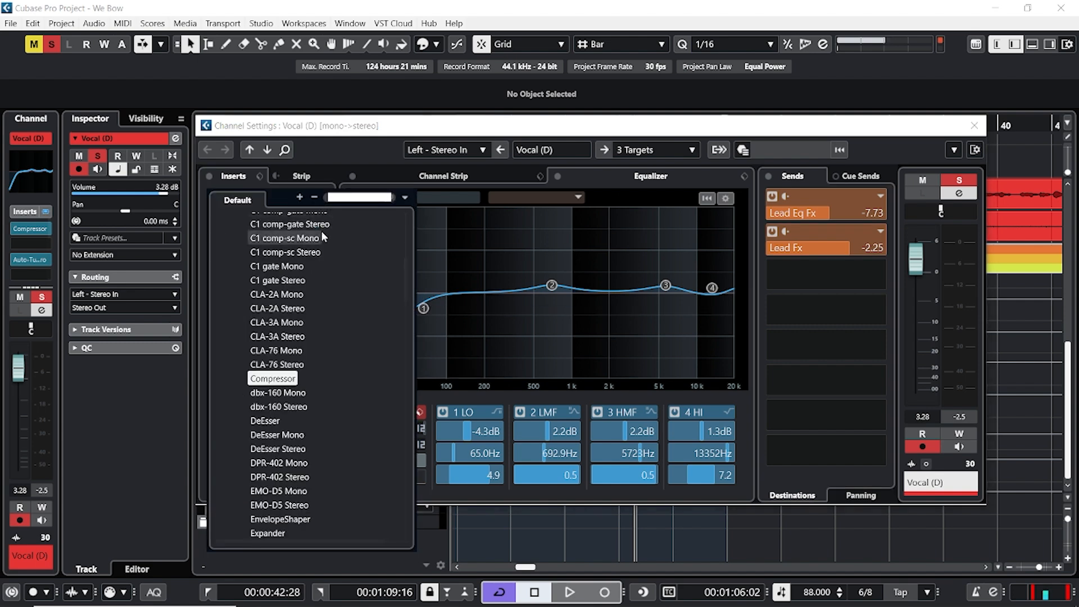
{"action": "type", "text": "pro"}
{"action": "key", "text": "Down"}
{"action": "key", "text": "Return"}
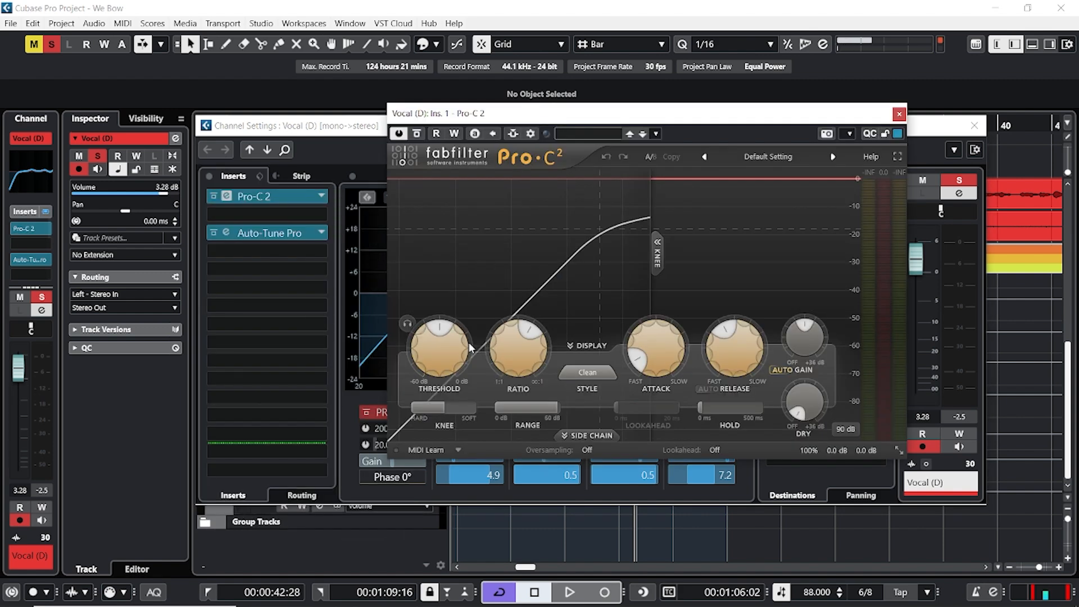
{"action": "left_click_drag", "start_coordinate": [527, 120], "coordinate": [450, 116]}
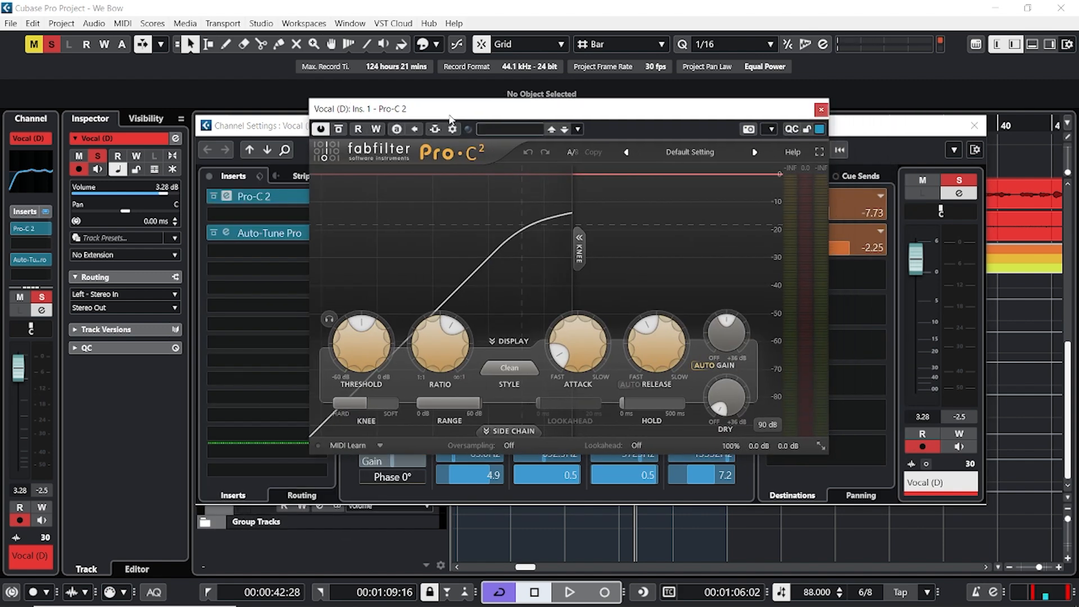
Load the Punchy Vocals bM preset from the Vocals category in Pro-C 2.
{"action": "left_click", "coordinate": [716, 156]}
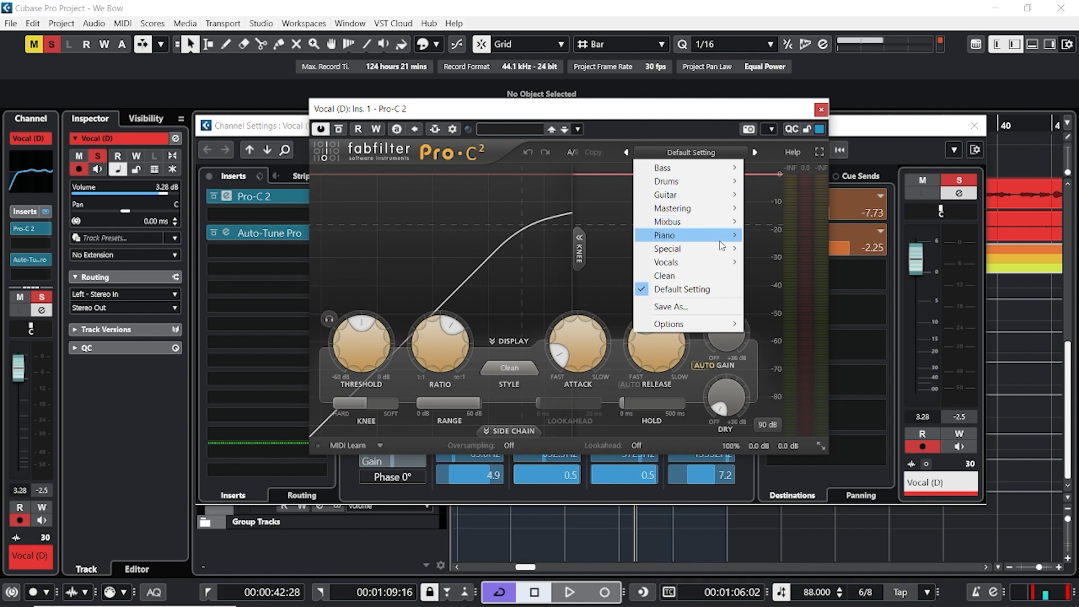
{"action": "mouse_move", "coordinate": [721, 253]}
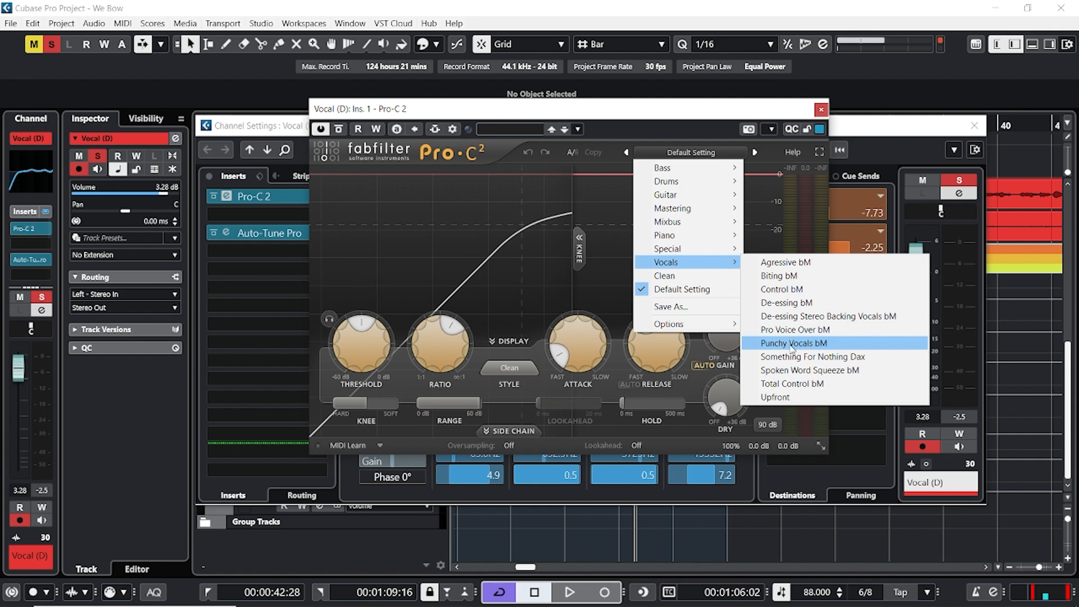
{"action": "left_click", "coordinate": [793, 343]}
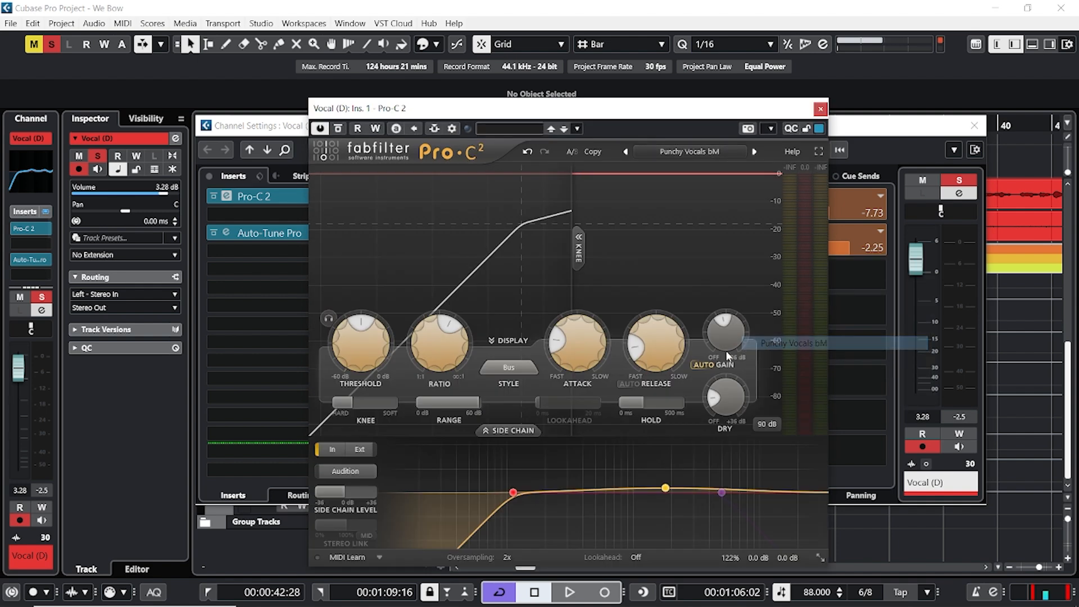
Fine-tune Pro-C 2's threshold, ratio and attack, with release at 112 ms, while auditioning the vocal, and close the plug-in.
{"action": "mouse_move", "coordinate": [663, 372]}
{"action": "key", "text": "space"}
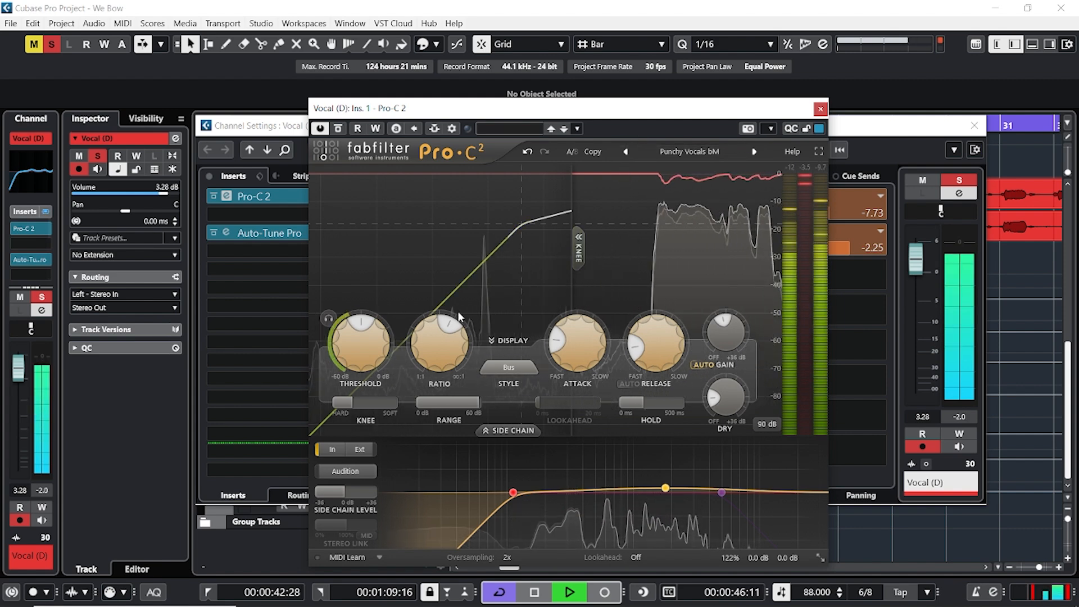
{"action": "left_click_drag", "start_coordinate": [358, 341], "coordinate": [357, 352]}
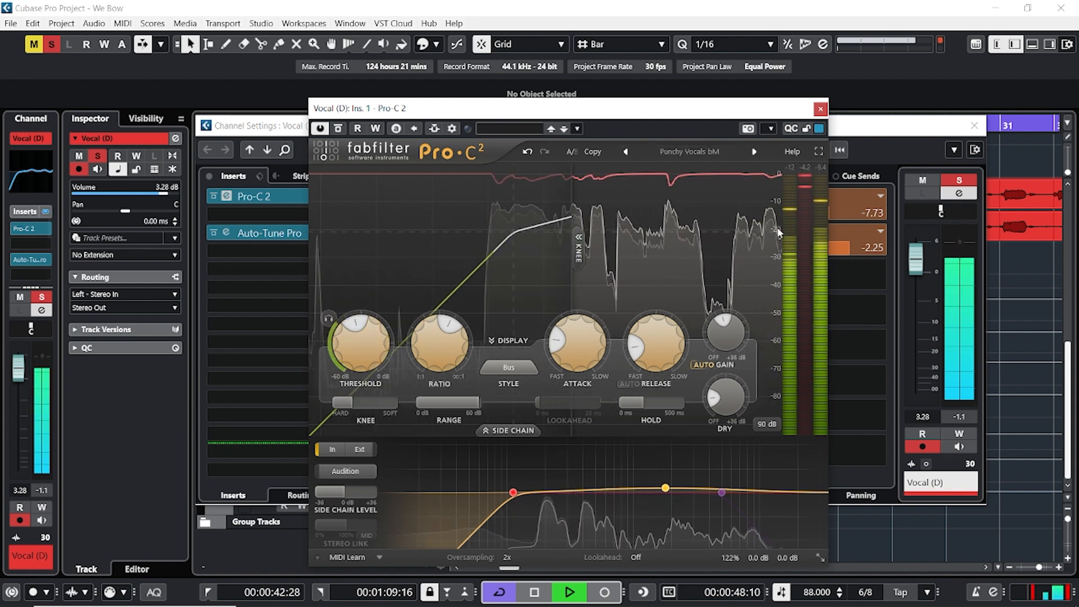
{"action": "mouse_move", "coordinate": [424, 329]}
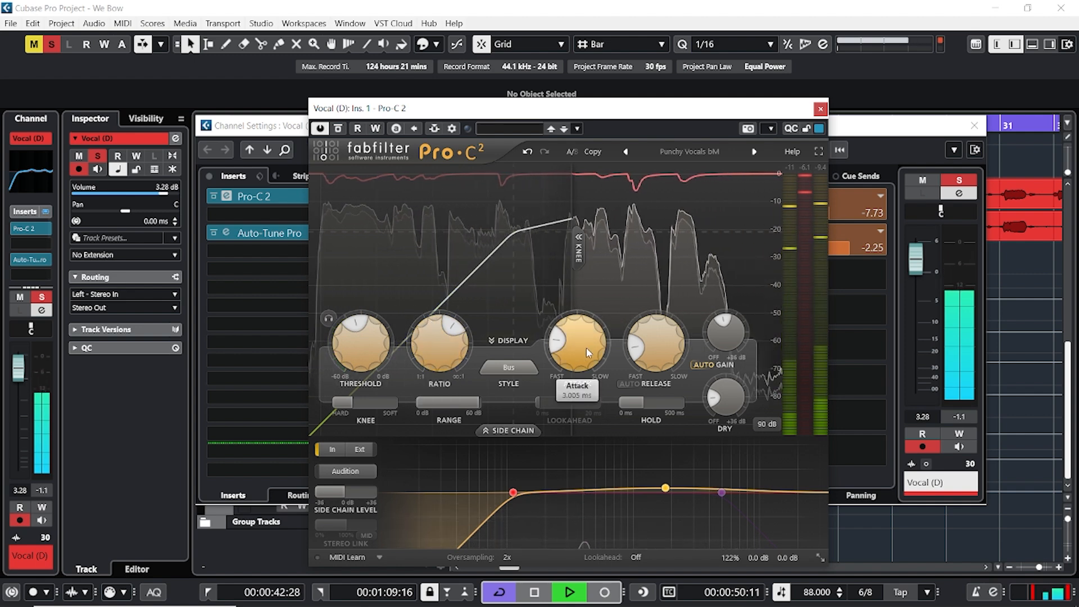
{"action": "mouse_move", "coordinate": [674, 335]}
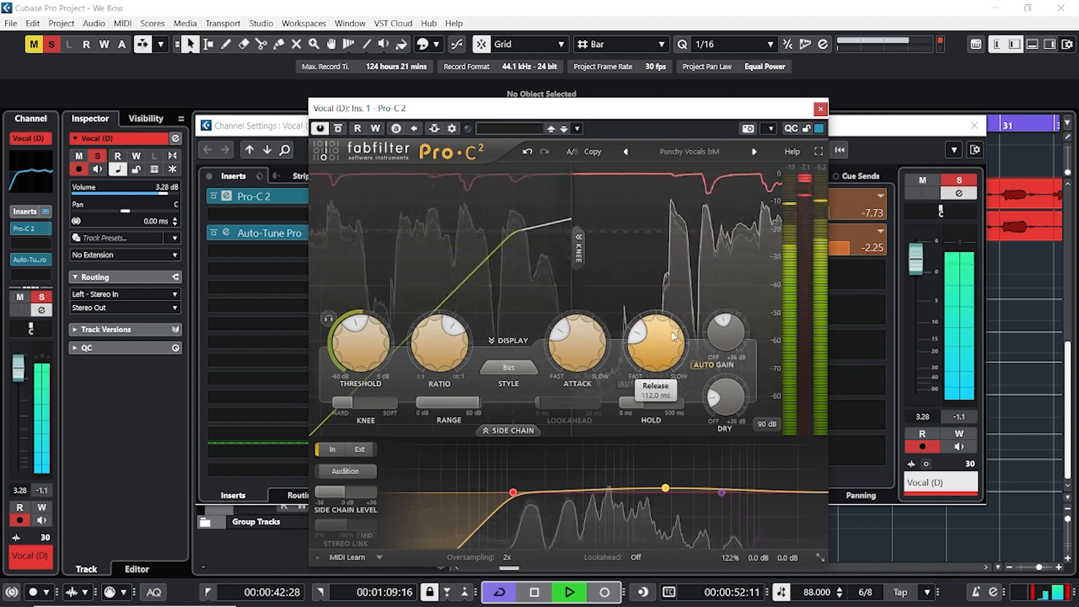
{"action": "mouse_move", "coordinate": [741, 397]}
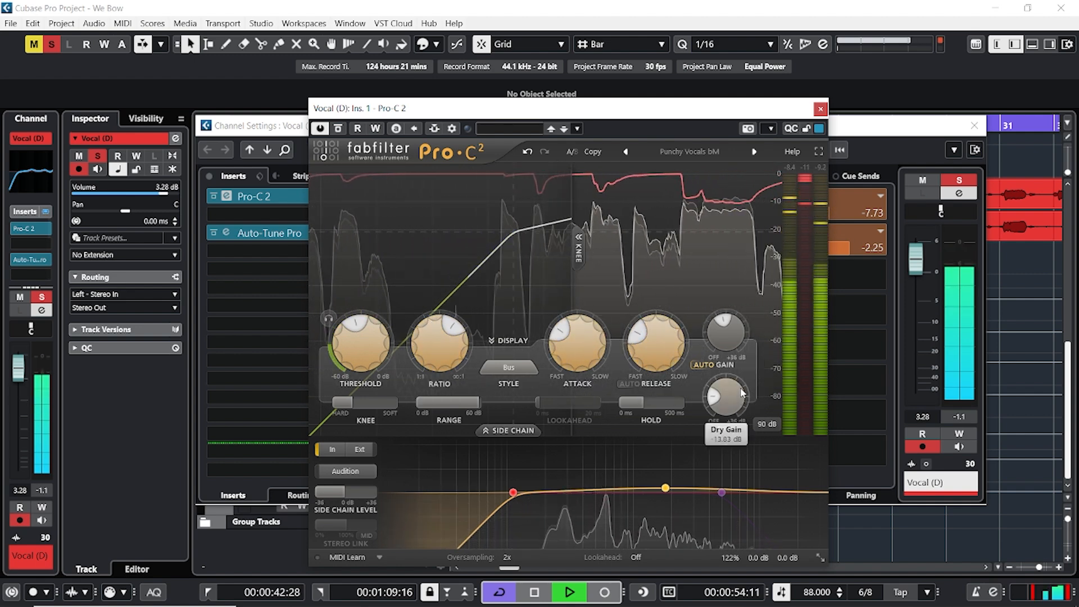
{"action": "key", "text": "space"}
{"action": "mouse_move", "coordinate": [357, 330]}
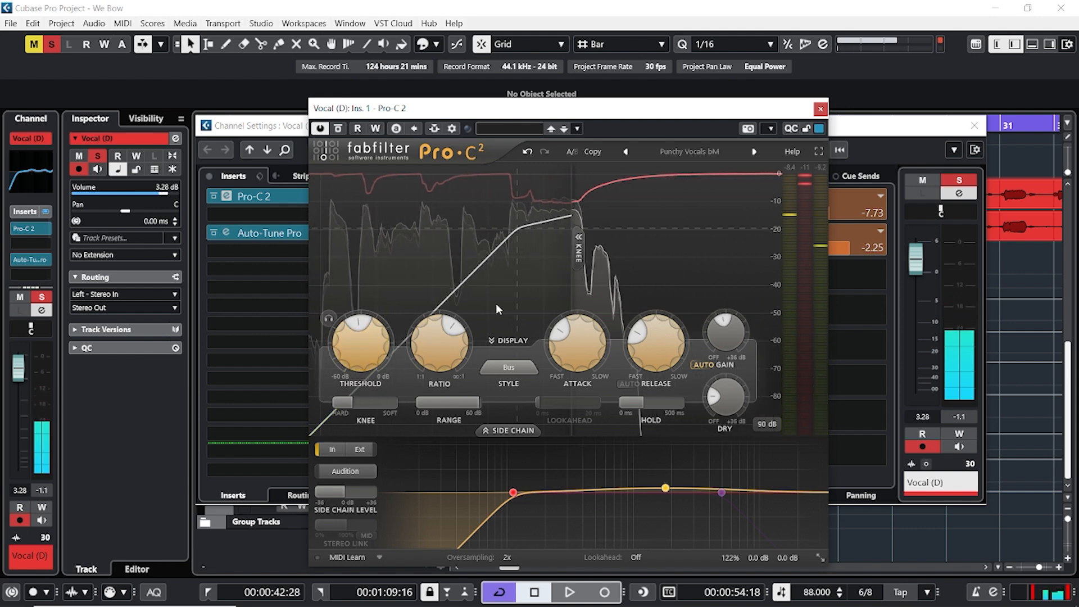
{"action": "key", "text": "space"}
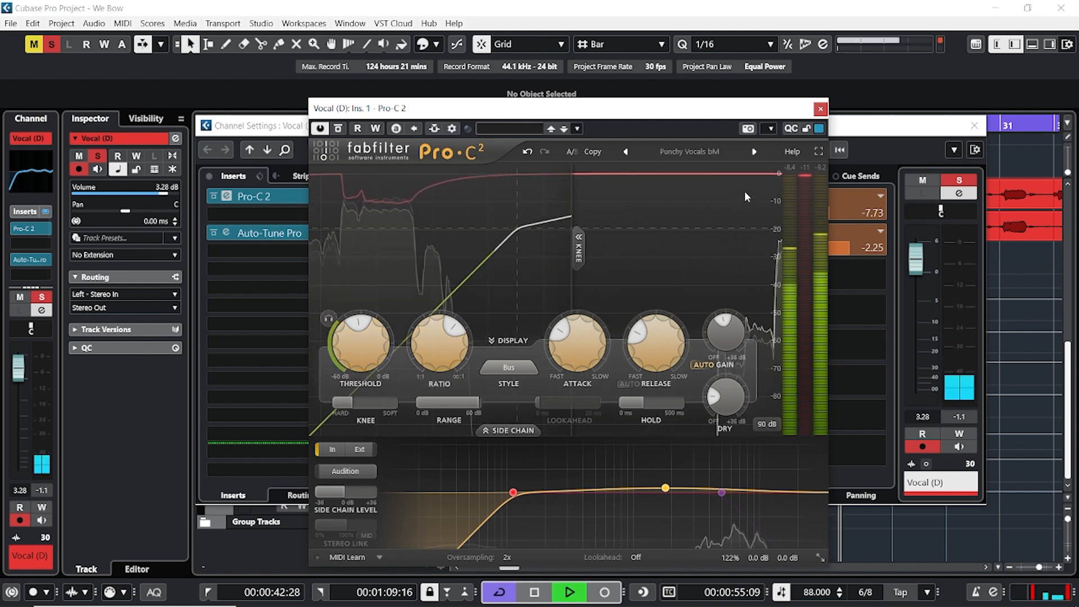
{"action": "key", "text": "space"}
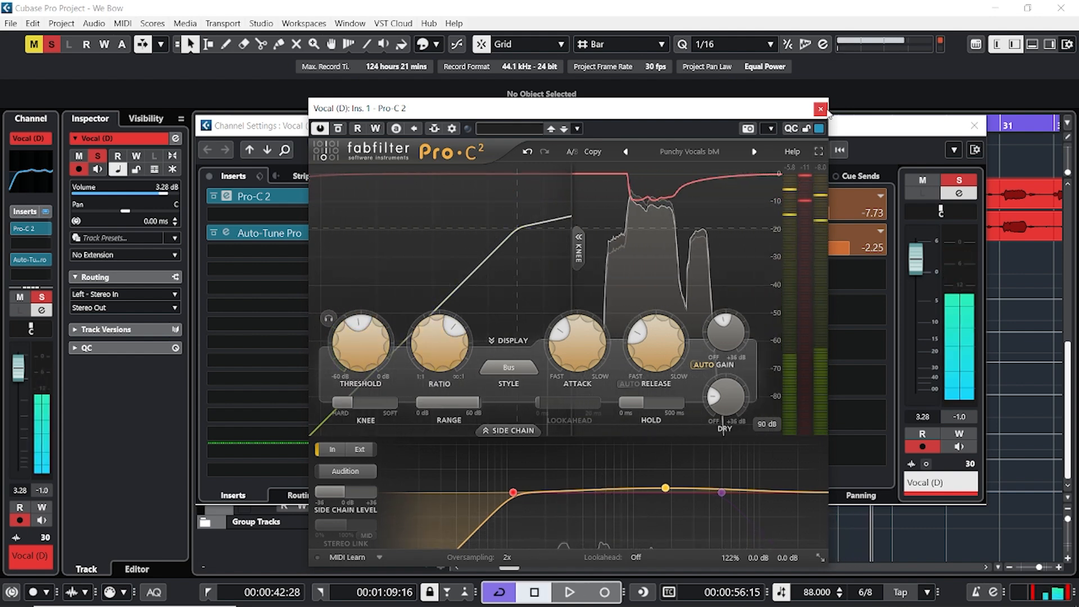
{"action": "left_click", "coordinate": [820, 108]}
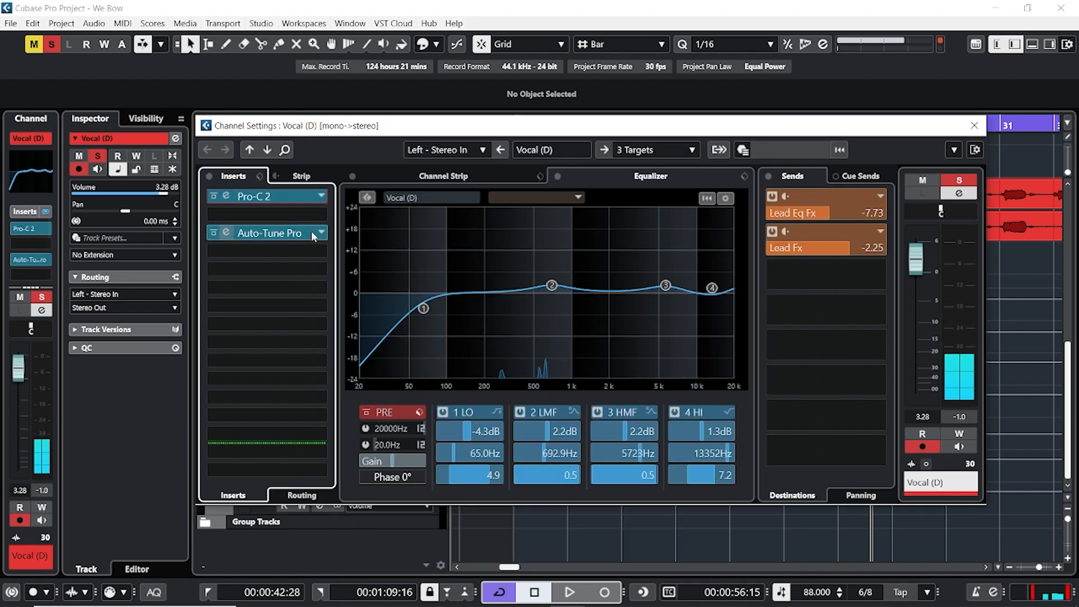
Move Auto-Tune Pro down to Vocal (D)'s fifth insert slot and load Pro-MB in the second, discarding the Pro-Q 3 changes.
{"action": "left_click_drag", "start_coordinate": [298, 232], "coordinate": [296, 272]}
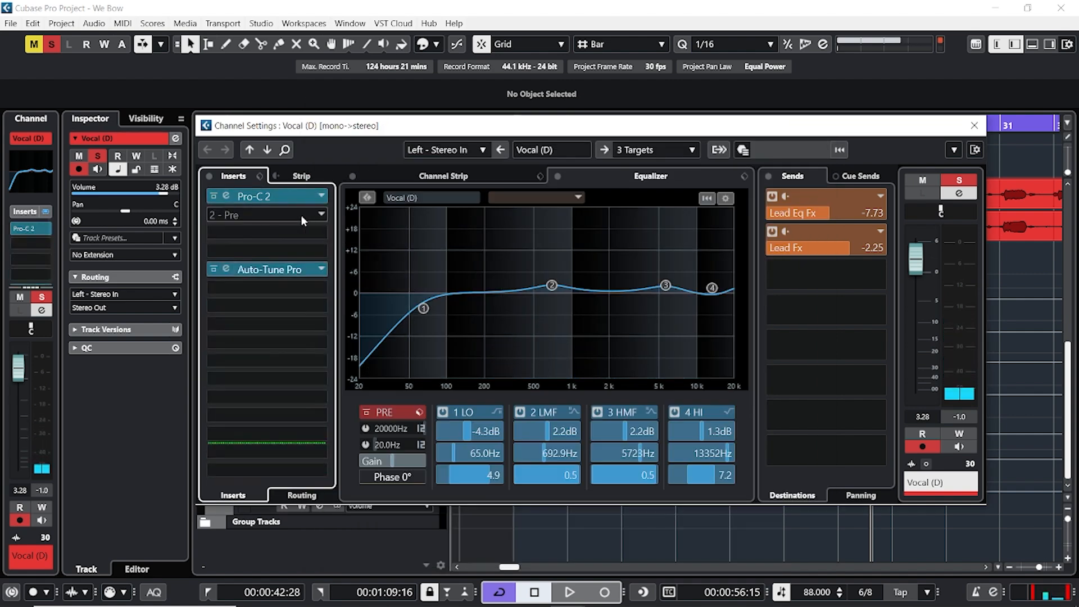
{"action": "left_click", "coordinate": [301, 216]}
{"action": "type", "text": "Mb"}
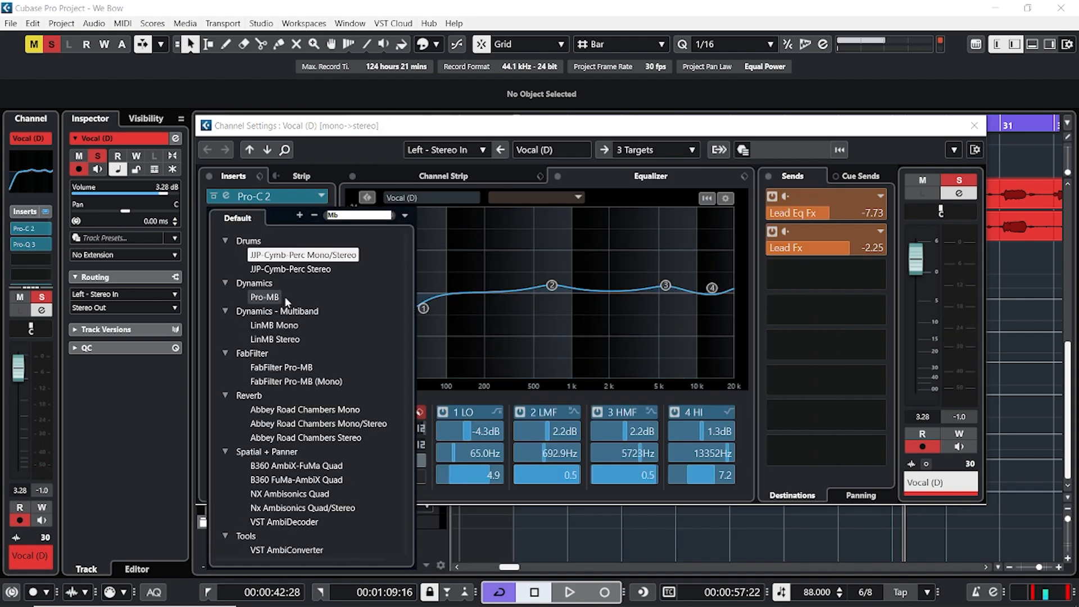
{"action": "left_click", "coordinate": [285, 300]}
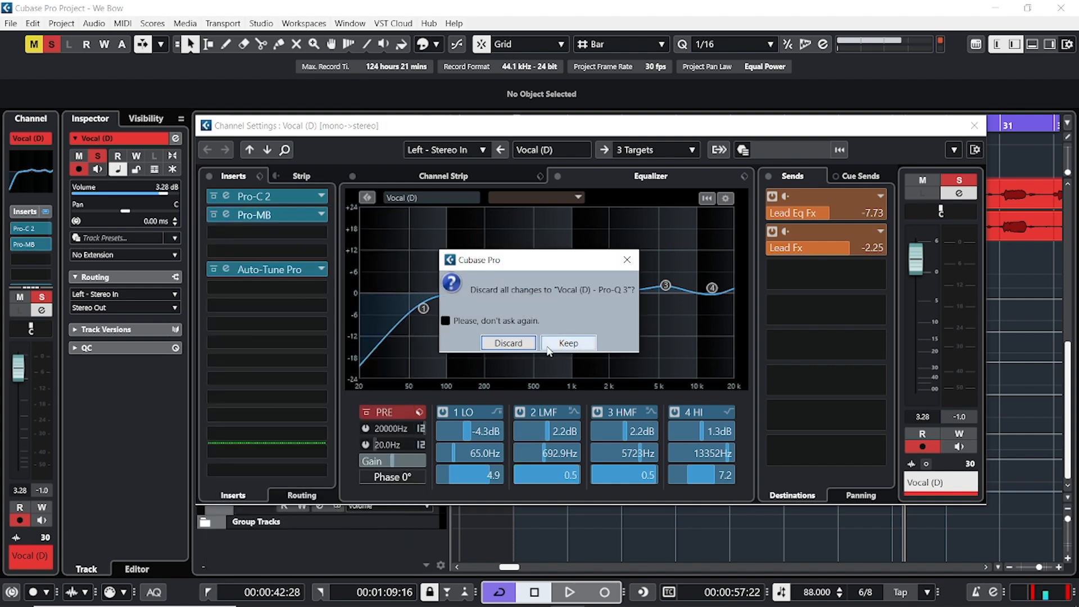
{"action": "left_click", "coordinate": [508, 344]}
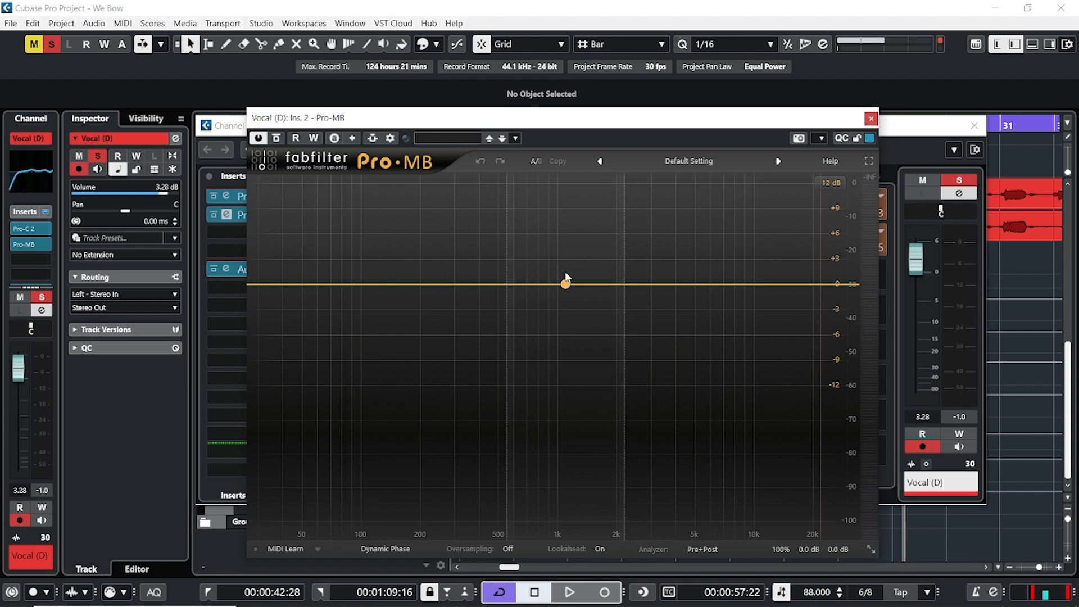
Add a compression band in Pro-MB, solo it and move it down to about 520 Hz while auditioning the vocal.
{"action": "left_click", "coordinate": [566, 283]}
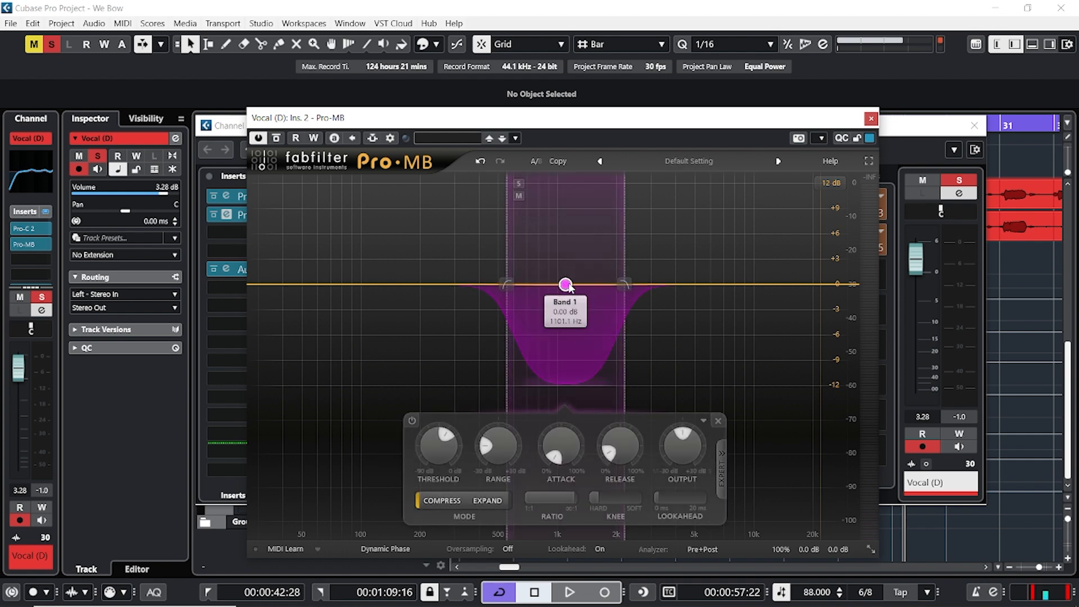
{"action": "left_click", "coordinate": [518, 185]}
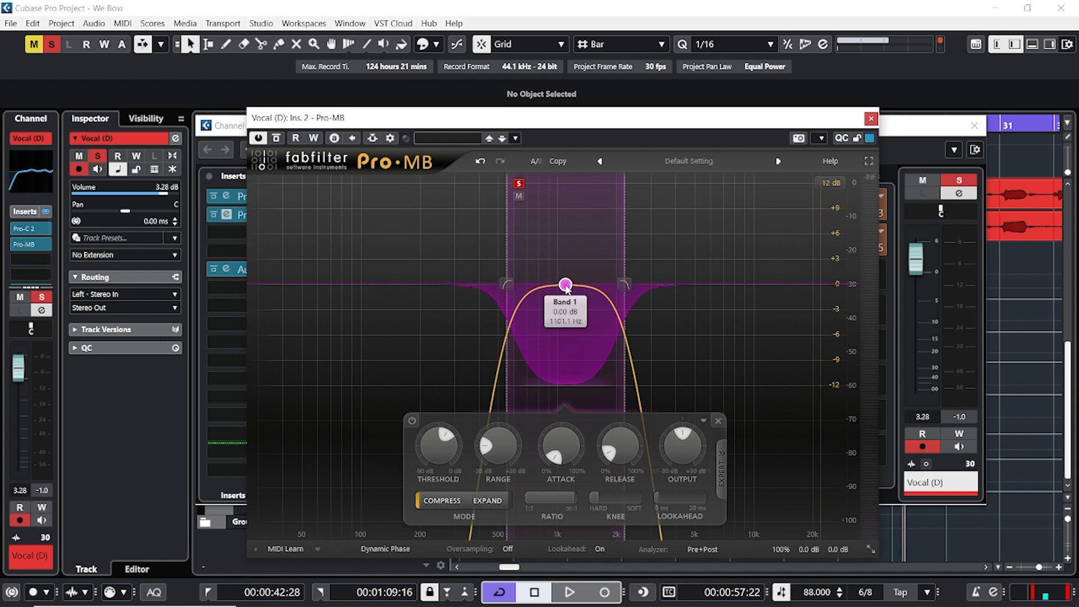
{"action": "key", "text": "space"}
{"action": "left_click_drag", "start_coordinate": [566, 285], "coordinate": [502, 285]}
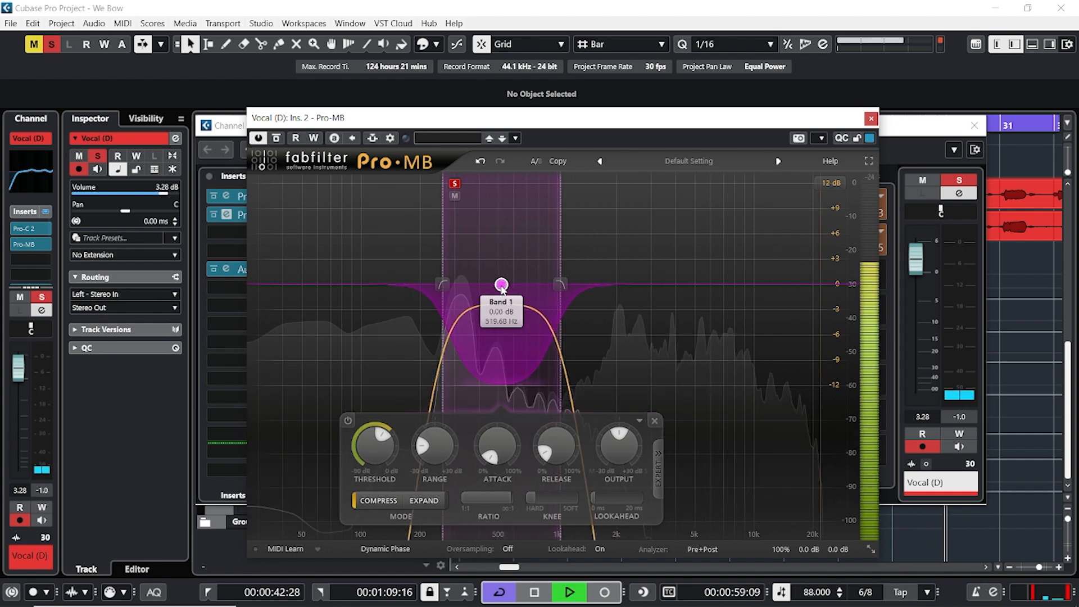
Close the channel settings window and set the playback loop to bars 23 to 33, keeping Pro-MB in view.
{"action": "left_click", "coordinate": [974, 125]}
{"action": "left_click_drag", "start_coordinate": [681, 123], "coordinate": [693, 310]}
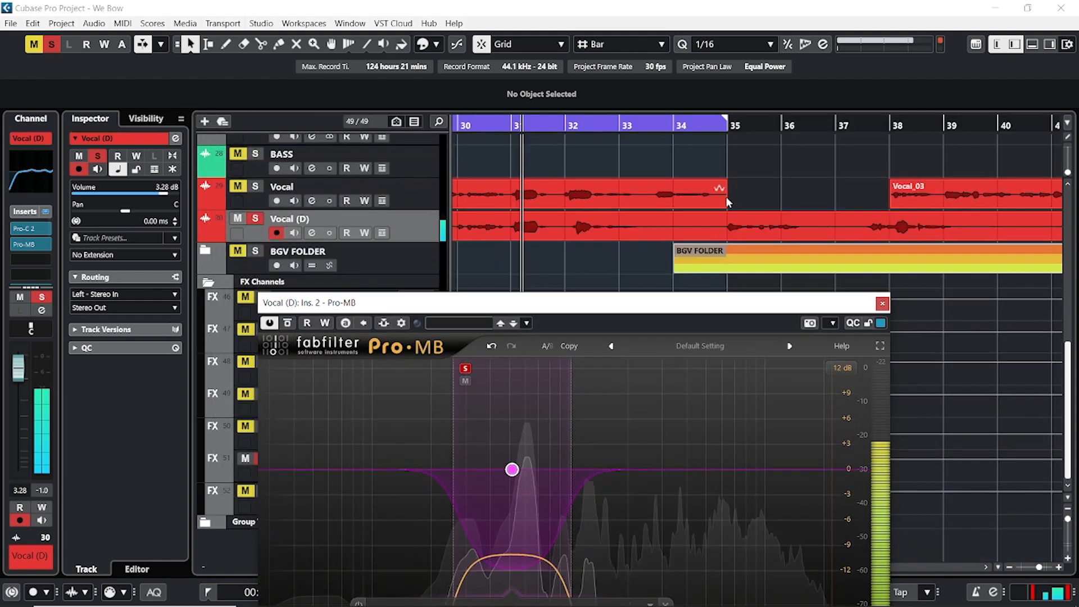
{"action": "left_click", "coordinate": [626, 131], "text": "alt"}
{"action": "scroll", "coordinate": [636, 190], "scroll_direction": "left", "scroll_amount": 7}
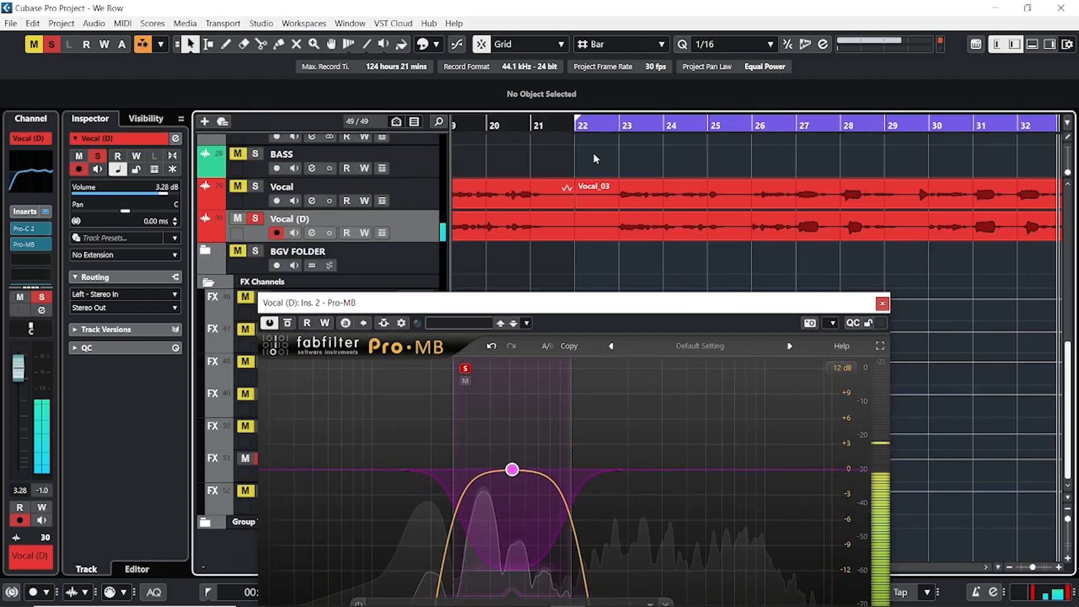
{"action": "left_click_drag", "start_coordinate": [577, 119], "coordinate": [605, 121]}
{"action": "left_click_drag", "start_coordinate": [596, 303], "coordinate": [619, 104]}
Move band 1 down between 100 and 500 Hz, reduce its range, slow its attack and raise its release to about 32%.
{"action": "left_click_drag", "start_coordinate": [534, 275], "coordinate": [442, 252]}
{"action": "key", "text": "space"}
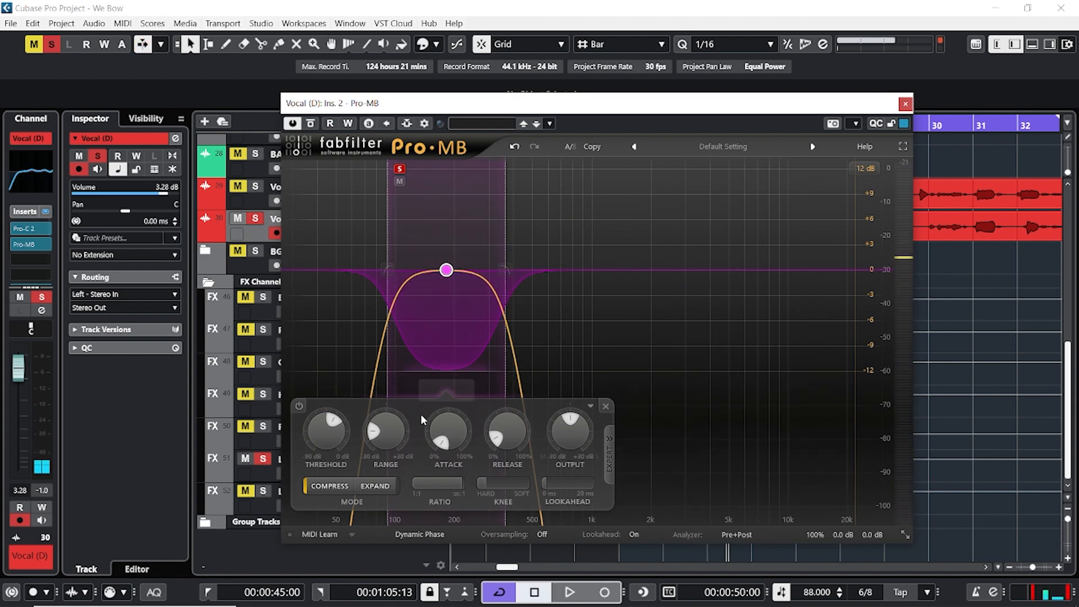
{"action": "mouse_move", "coordinate": [384, 442]}
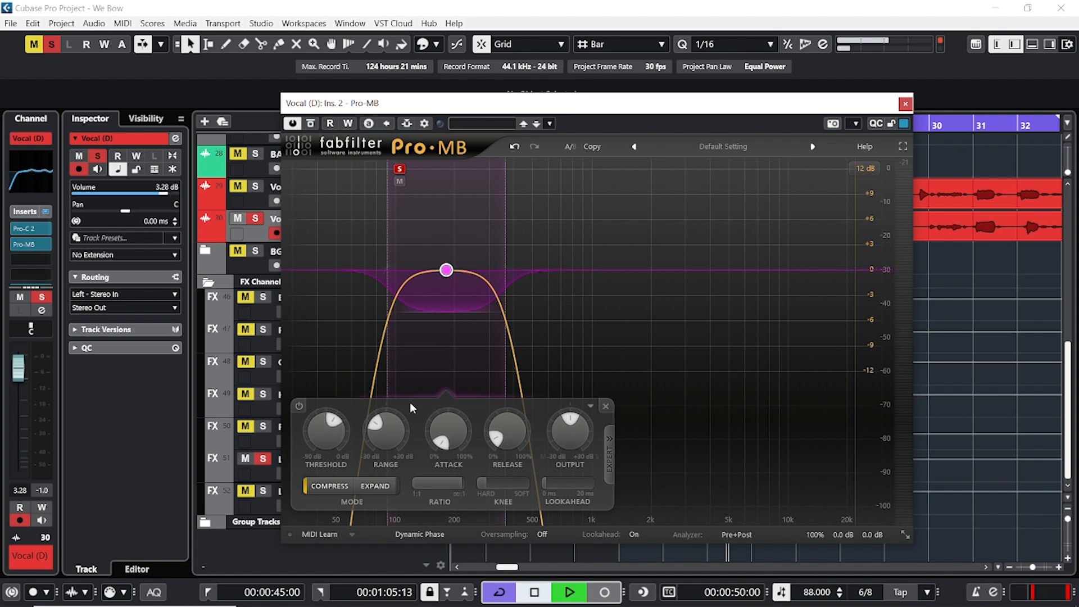
{"action": "key", "text": "space"}
{"action": "left_click_drag", "start_coordinate": [443, 440], "coordinate": [441, 387]}
{"action": "left_click_drag", "start_coordinate": [503, 432], "coordinate": [504, 394]}
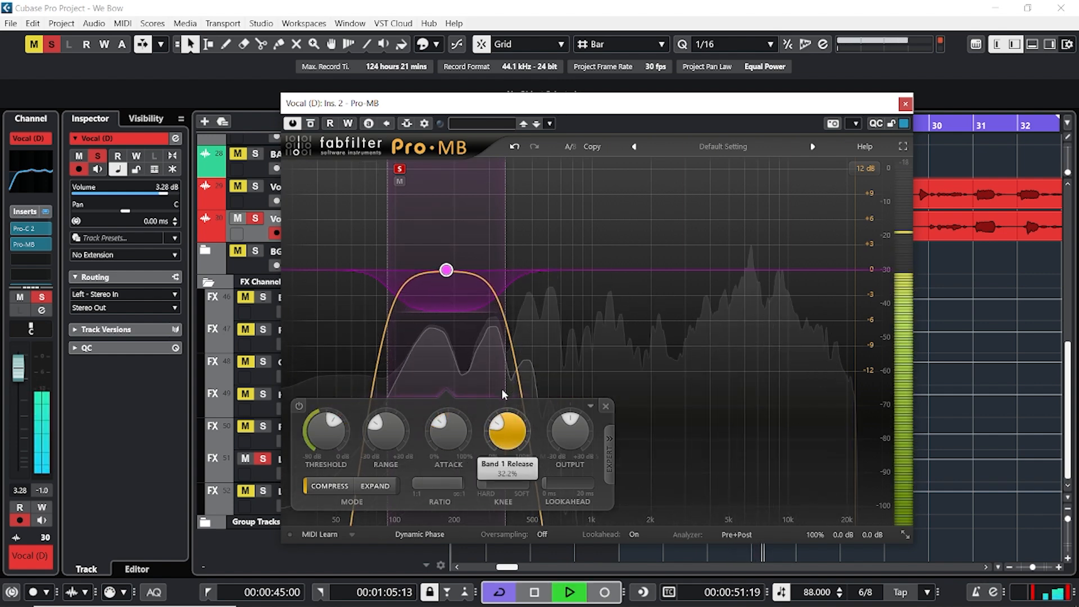
Set band 1's low crossover to about 99 Hz, threshold to about -44 dB, release to about 38% and output to -1.35 dB.
{"action": "left_click_drag", "start_coordinate": [388, 269], "coordinate": [397, 271]}
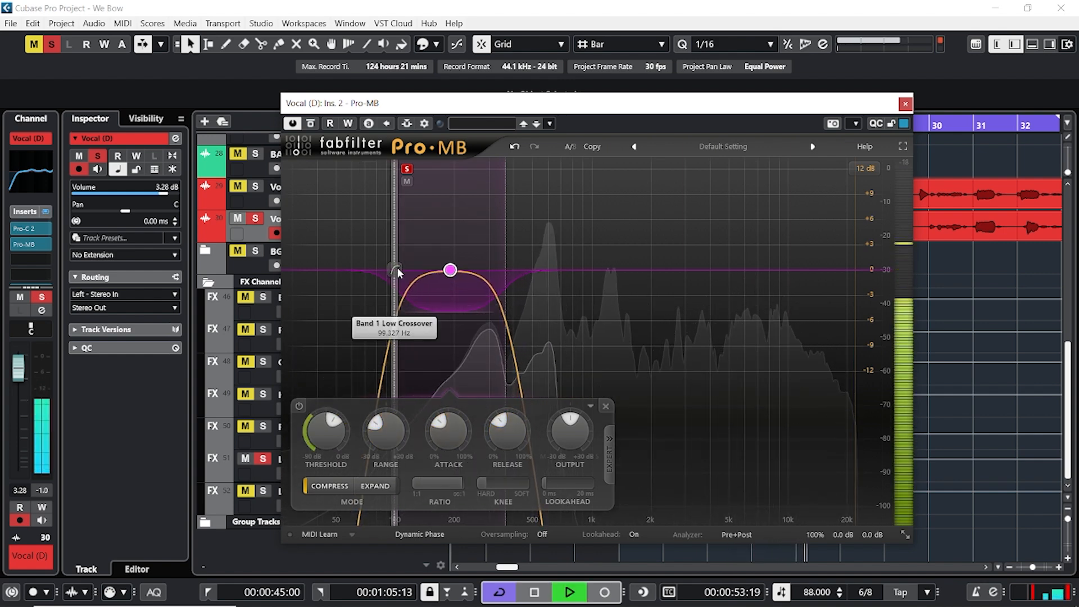
{"action": "left_click_drag", "start_coordinate": [327, 418], "coordinate": [326, 428]}
{"action": "key", "text": "space"}
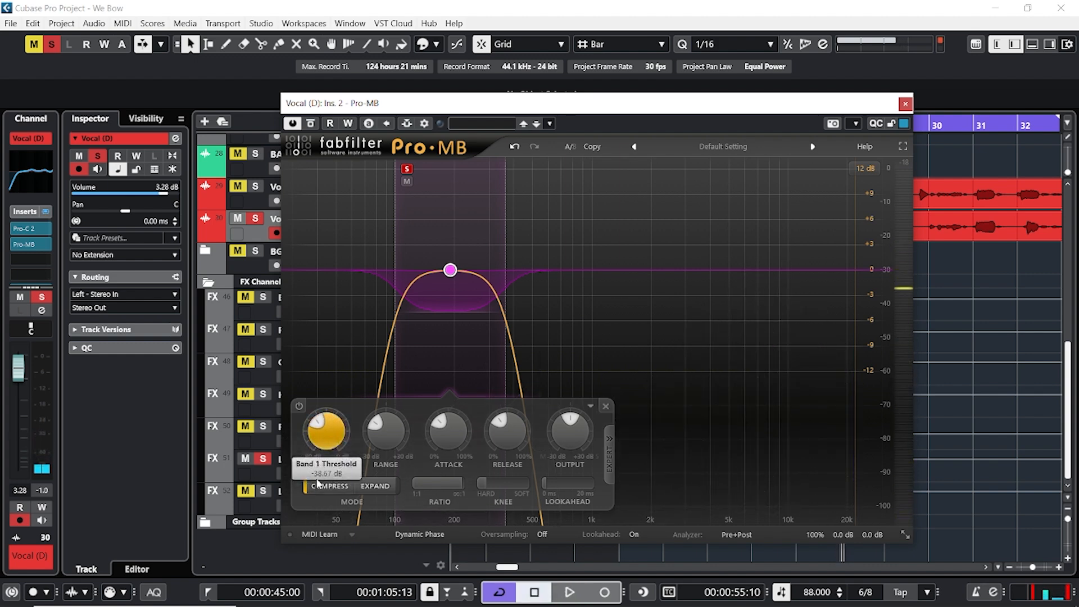
{"action": "left_click_drag", "start_coordinate": [319, 511], "coordinate": [321, 502]}
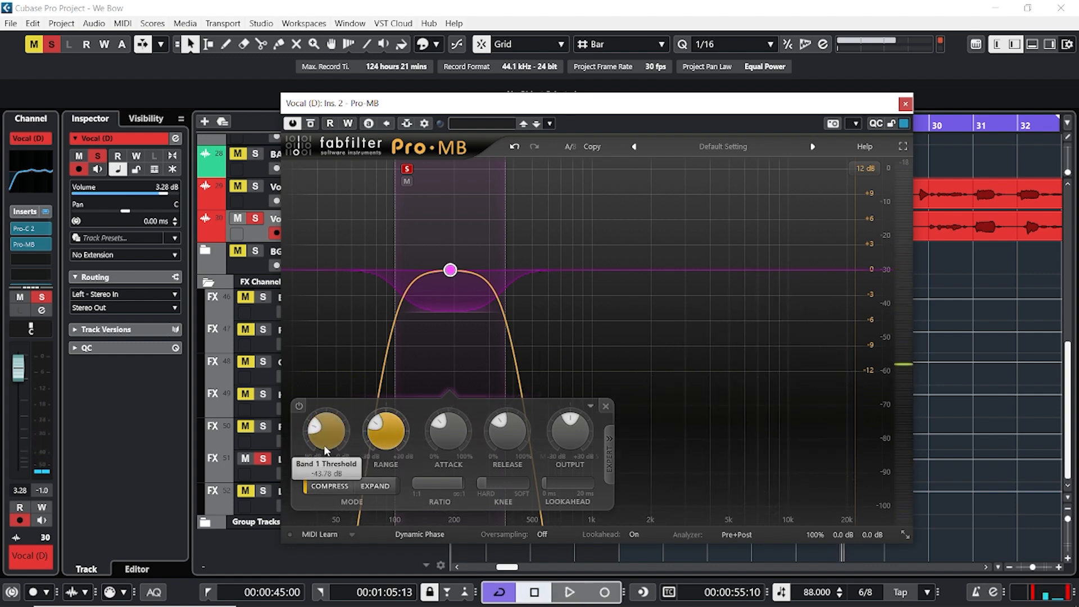
{"action": "key", "text": "space"}
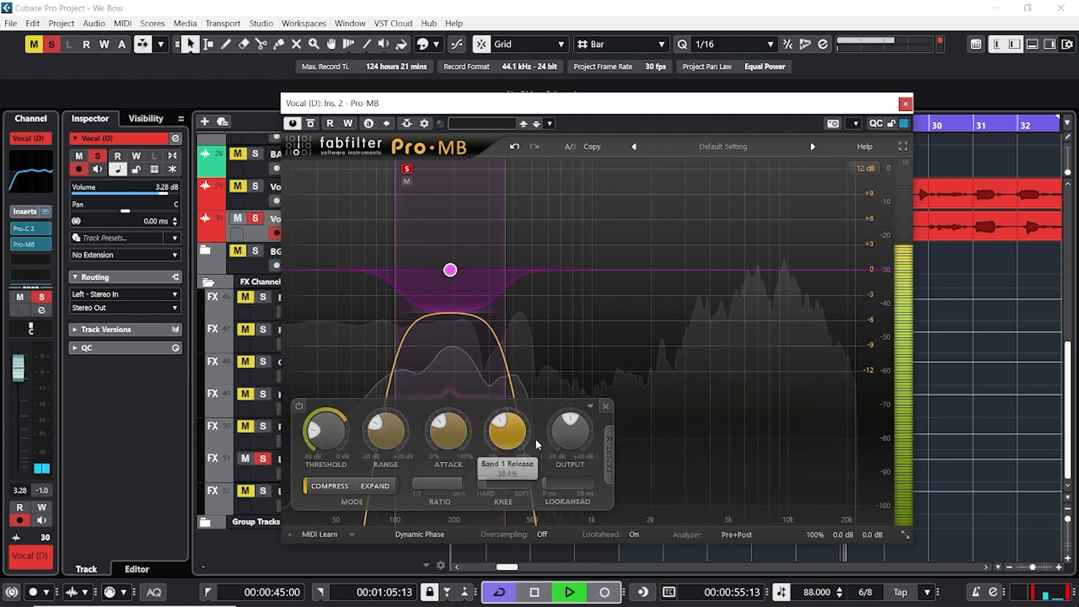
{"action": "left_click_drag", "start_coordinate": [566, 432], "coordinate": [563, 450]}
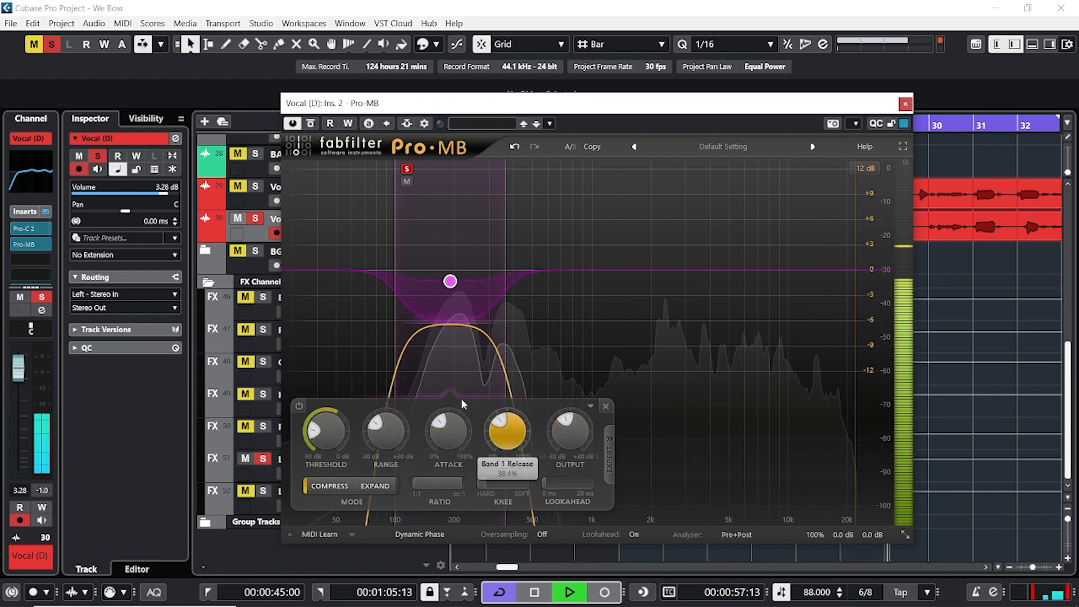
Unsolo band 1 and slightly reduce its range while auditioning it against the full vocal.
{"action": "key", "text": "space"}
{"action": "left_click", "coordinate": [407, 168]}
{"action": "key", "text": "space"}
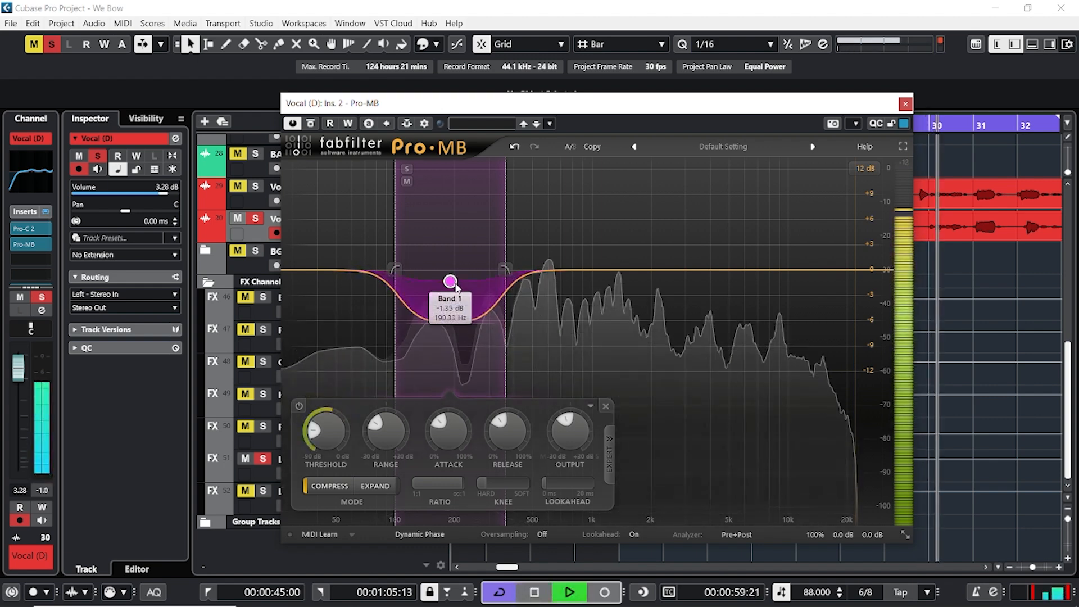
{"action": "key", "text": "space"}
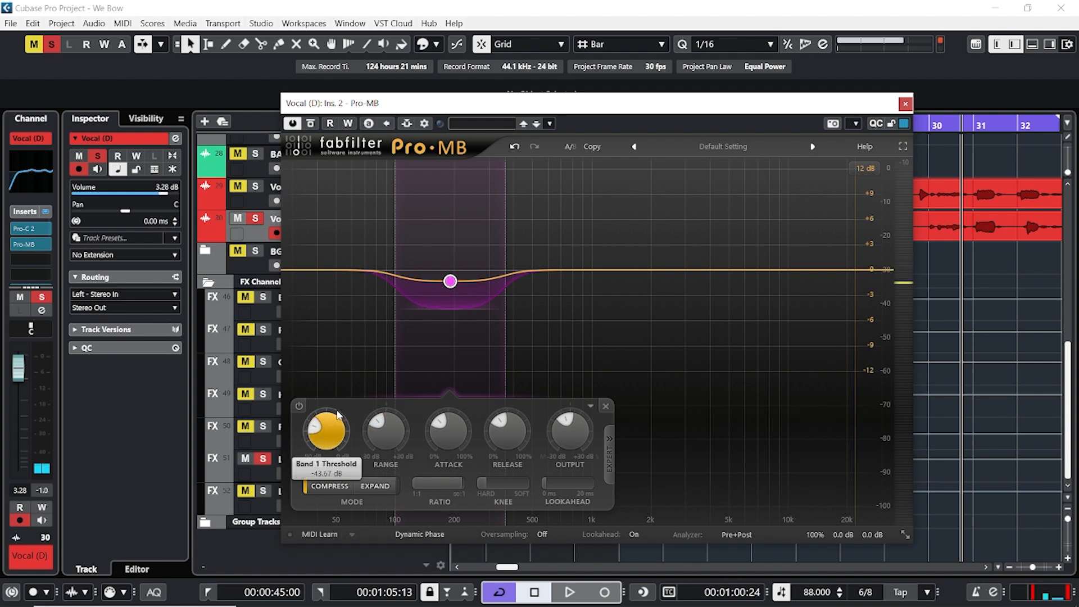
{"action": "key", "text": "space"}
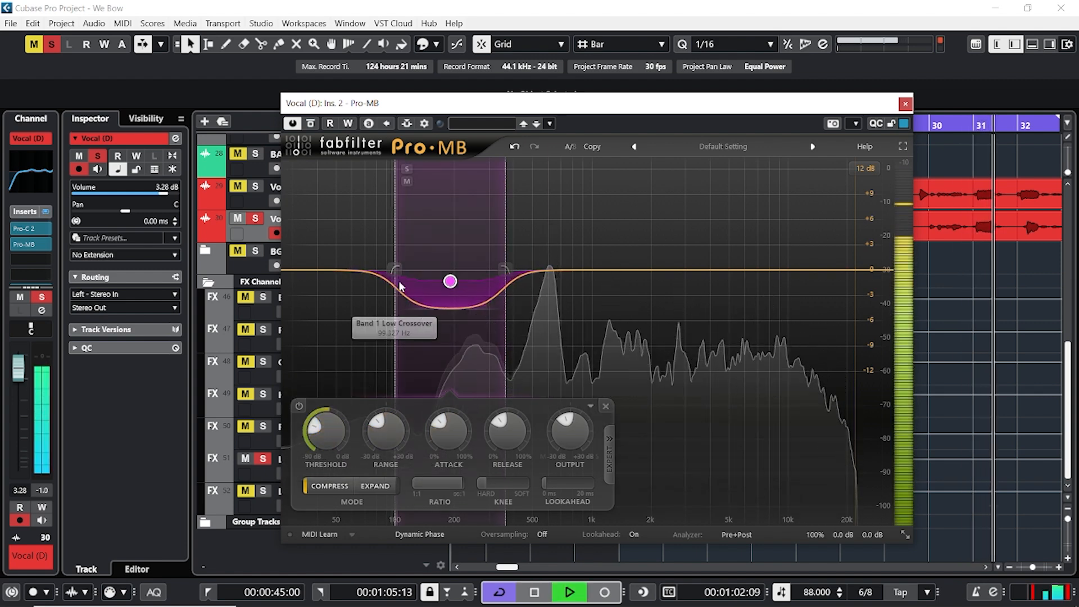
{"action": "key", "text": "space"}
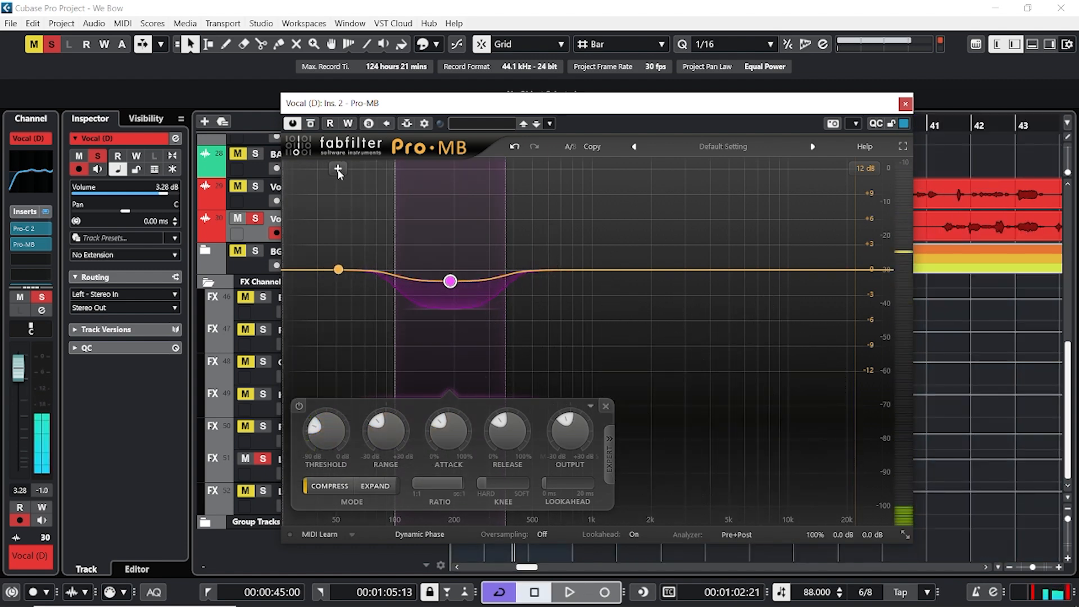
Add a second Pro-MB band below 100 Hz, nudge its upper crossover slightly lower and audition it soloed.
{"action": "left_click", "coordinate": [338, 172]}
{"action": "left_click", "coordinate": [295, 170]}
{"action": "left_click_drag", "start_coordinate": [395, 272], "coordinate": [392, 274]}
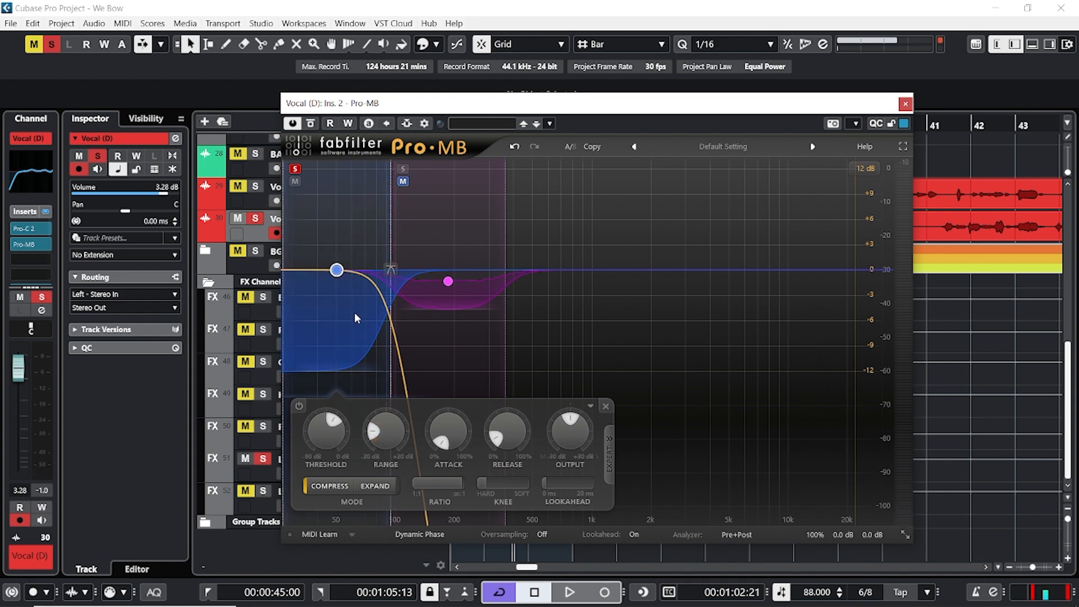
{"action": "key", "text": "space"}
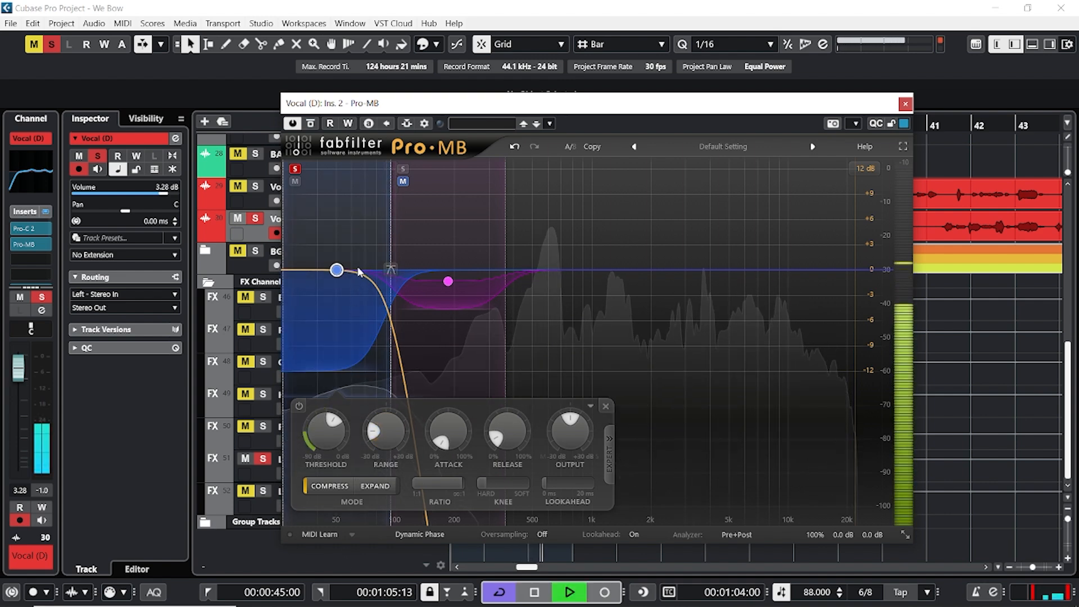
{"action": "key", "text": "space"}
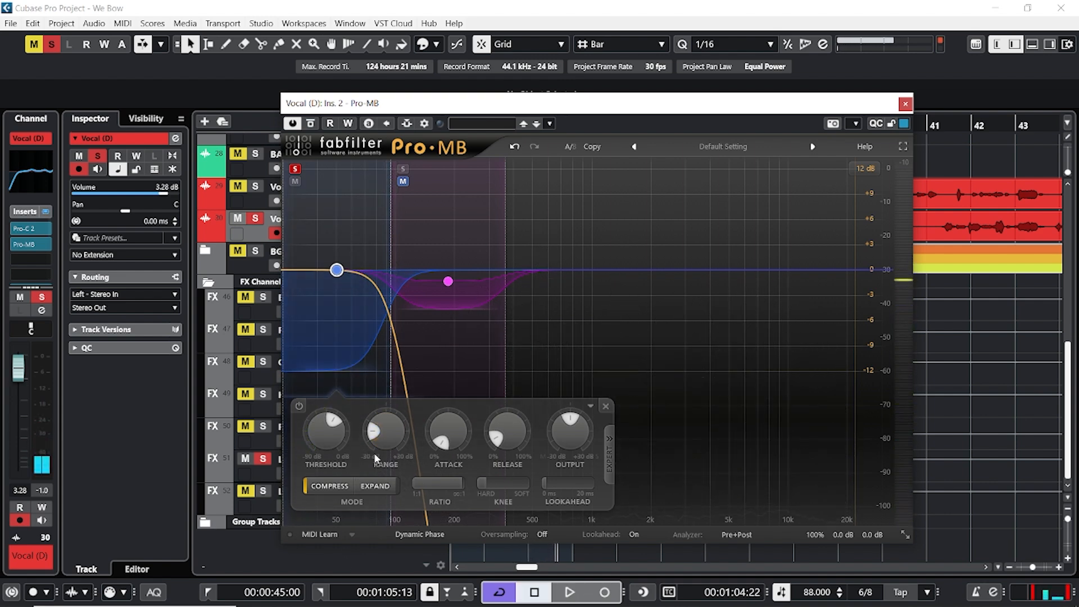
Try a positive range of +10.85 dB on band 2 while auditioning the vocal's low end.
{"action": "left_click_drag", "start_coordinate": [380, 436], "coordinate": [373, 359]}
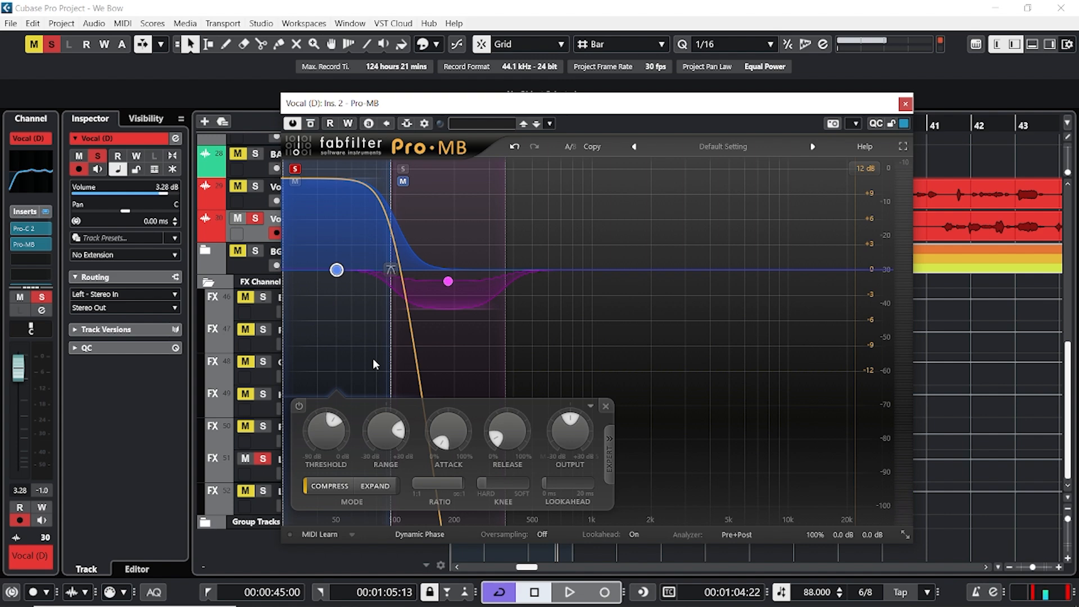
{"action": "key", "text": "space"}
{"action": "mouse_move", "coordinate": [296, 169]}
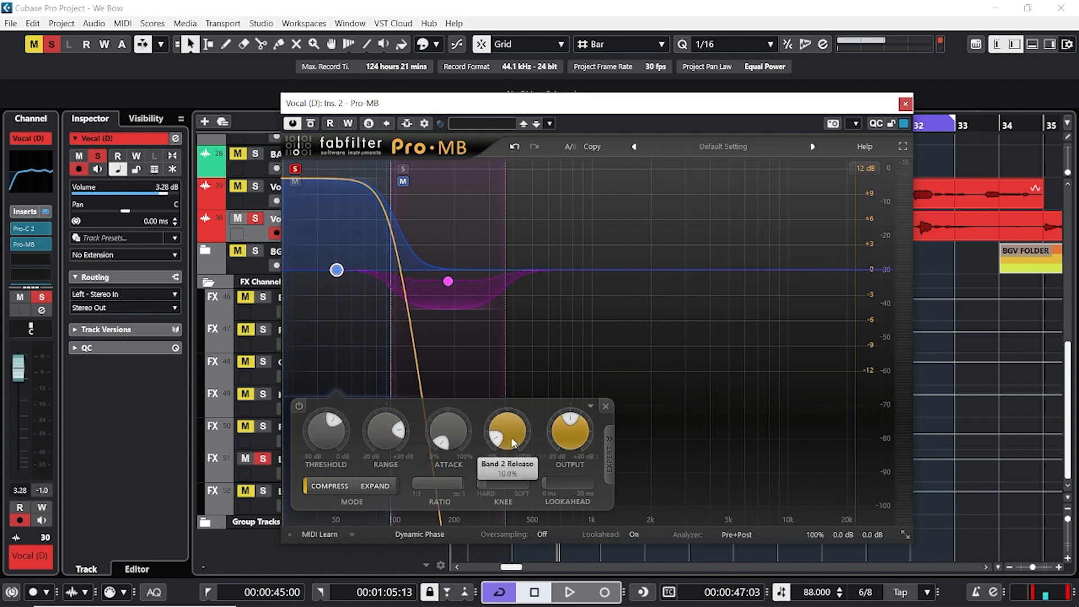
{"action": "key", "text": "space"}
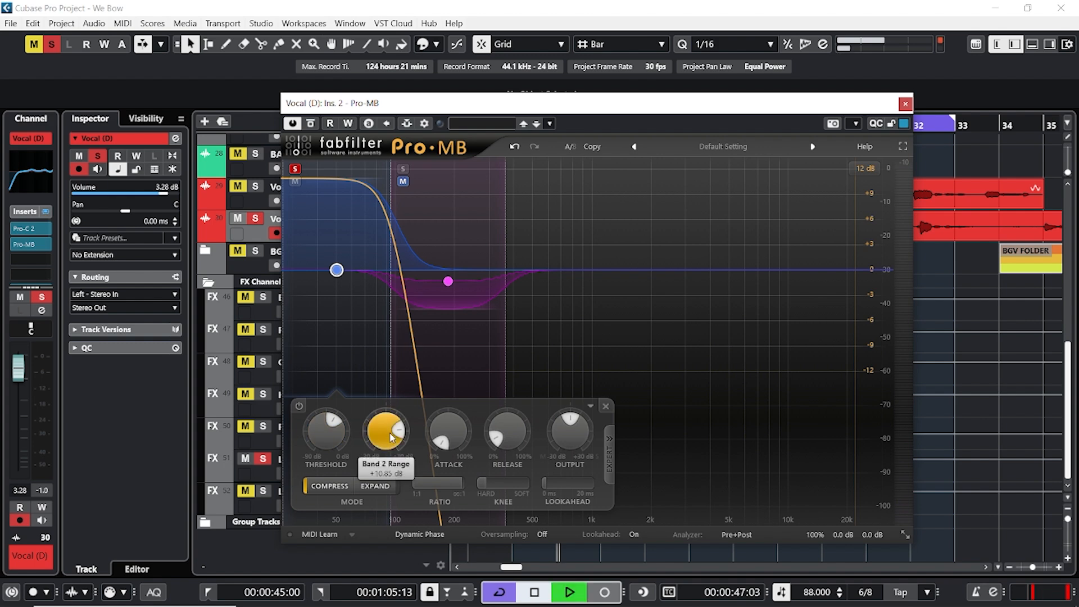
{"action": "mouse_move", "coordinate": [381, 428]}
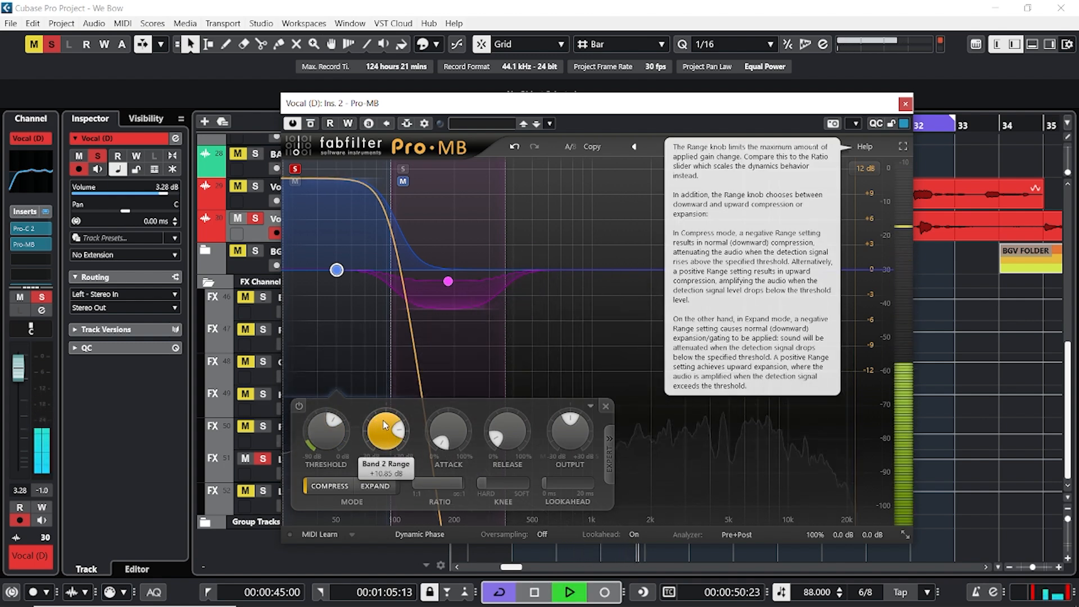
Give band 2 a strong negative range, lower its threshold, set its output to -1.20 dB and unsolo it.
{"action": "left_click_drag", "start_coordinate": [384, 426], "coordinate": [354, 484]}
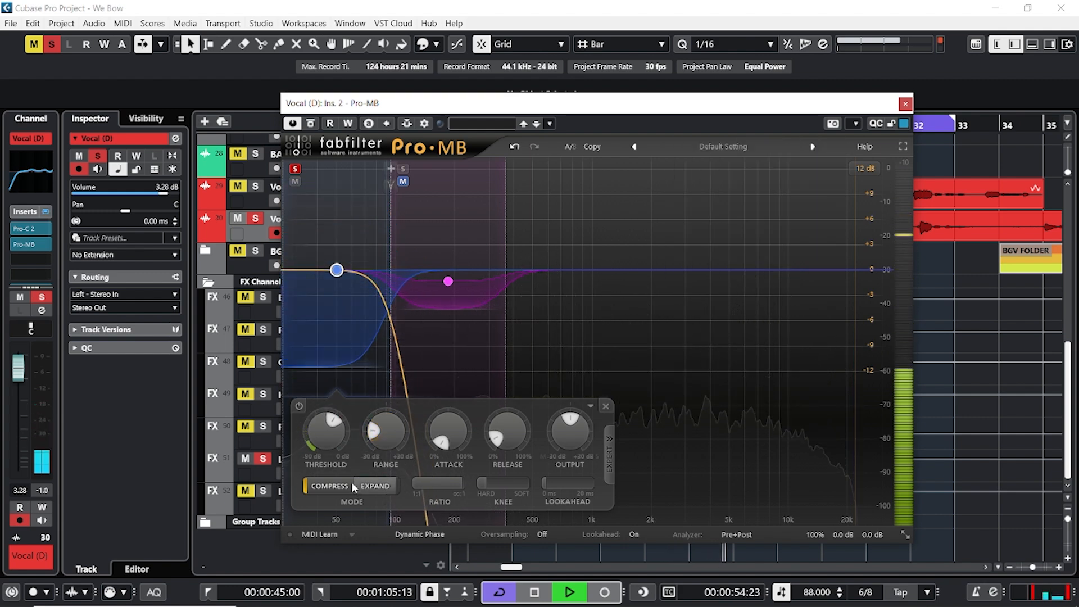
{"action": "key", "text": "space"}
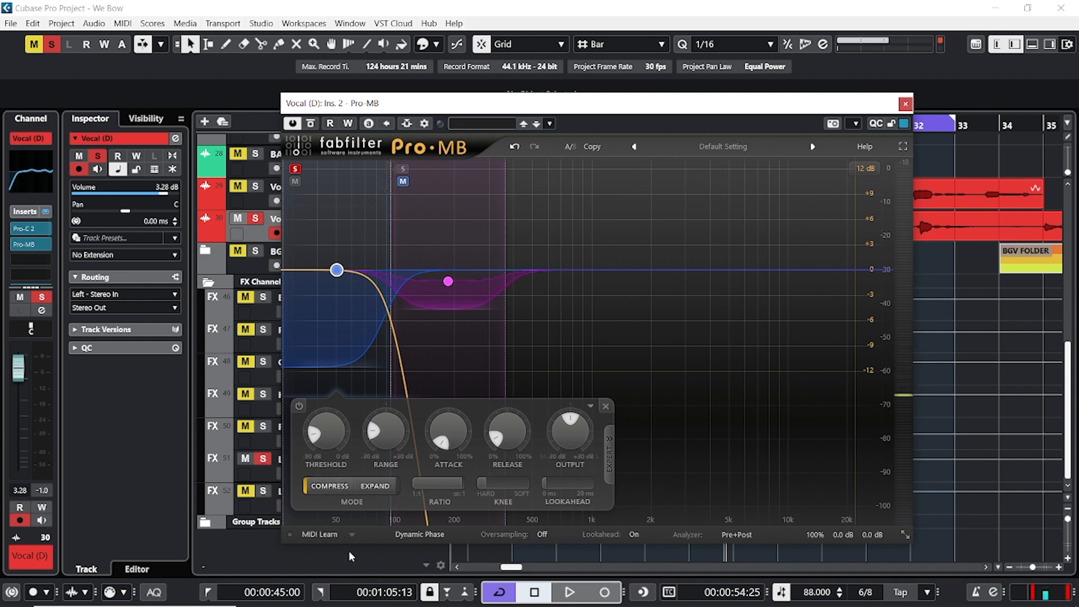
{"action": "key", "text": "space"}
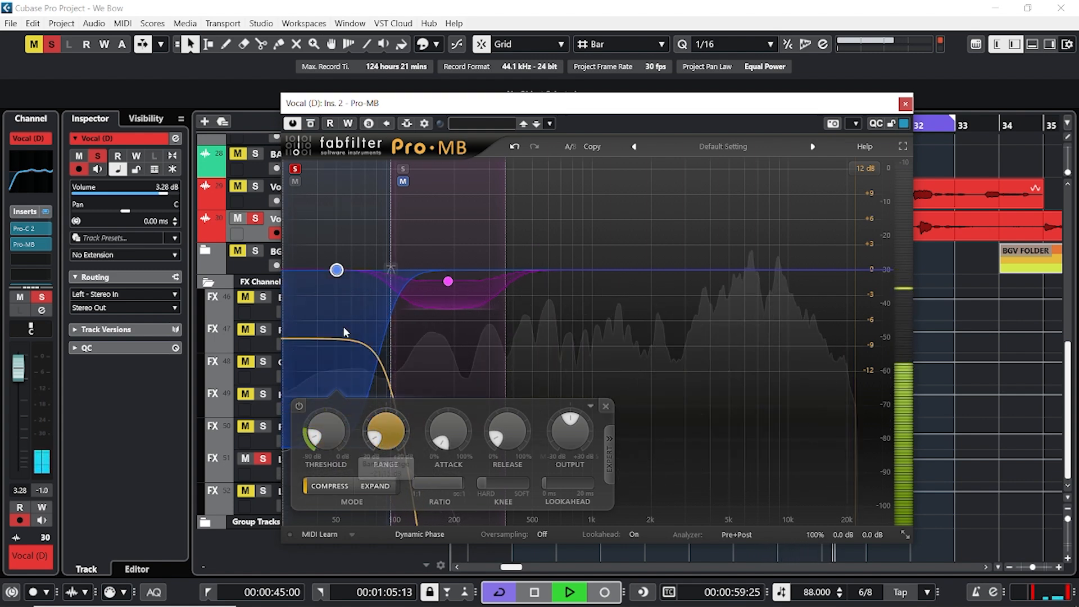
{"action": "left_click_drag", "start_coordinate": [336, 277], "coordinate": [335, 280]}
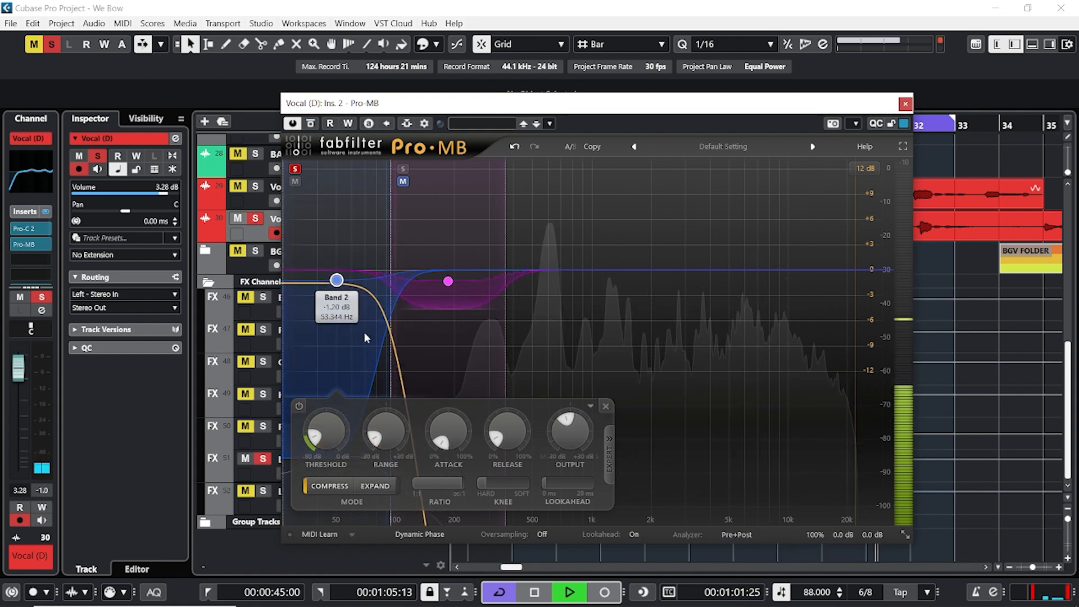
{"action": "key", "text": "space"}
{"action": "left_click", "coordinate": [295, 171]}
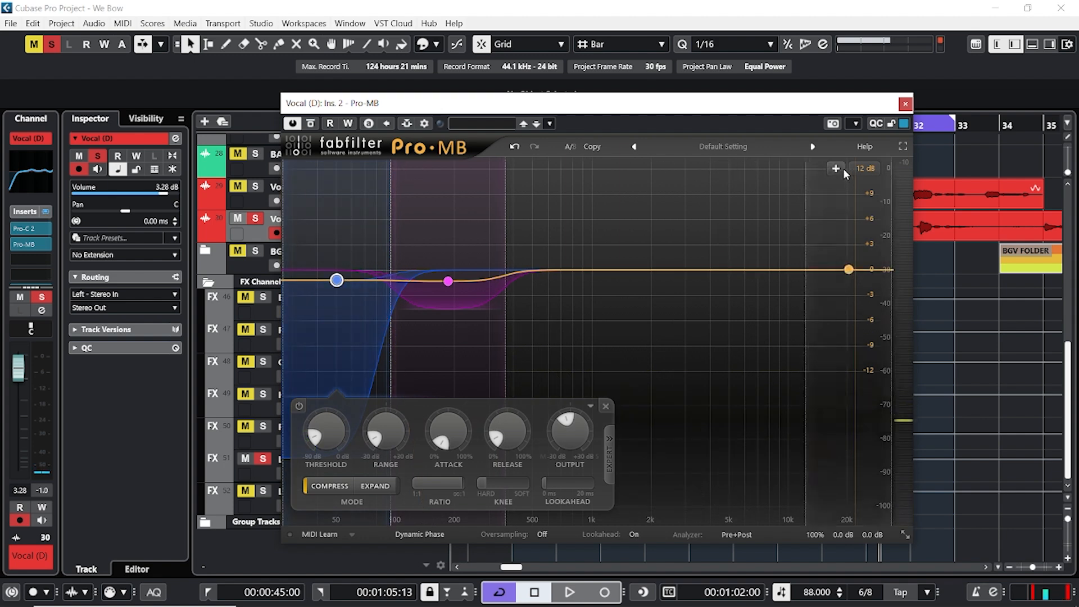
Add a third Pro-MB band above 10 kHz, raise its low crossover slightly and solo it for playback.
{"action": "left_click", "coordinate": [837, 168]}
{"action": "left_click_drag", "start_coordinate": [816, 269], "coordinate": [824, 269]}
{"action": "left_click", "coordinate": [836, 168]}
{"action": "key", "text": "space"}
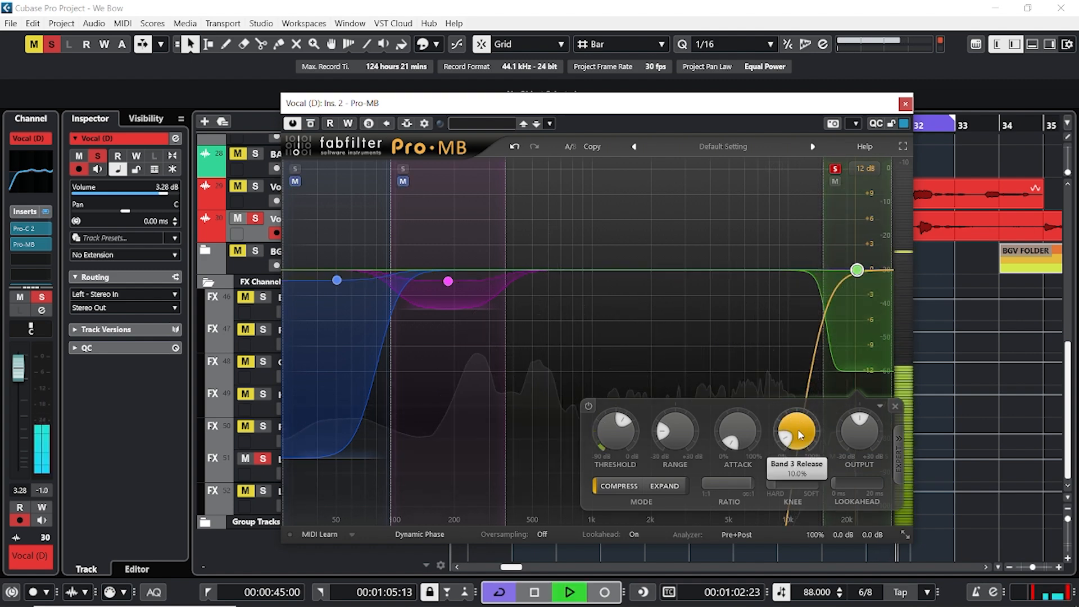
Reduce band 3's range, lower its threshold and trim its output slightly while auditioning the vocal.
{"action": "mouse_move", "coordinate": [859, 430]}
{"action": "left_mouse_down"}
{"action": "mouse_move", "coordinate": [873, 345]}
{"action": "mouse_move", "coordinate": [865, 429]}
{"action": "left_mouse_up"}
{"action": "left_click_drag", "start_coordinate": [672, 434], "coordinate": [672, 410]}
{"action": "left_click_drag", "start_coordinate": [608, 433], "coordinate": [599, 451]}
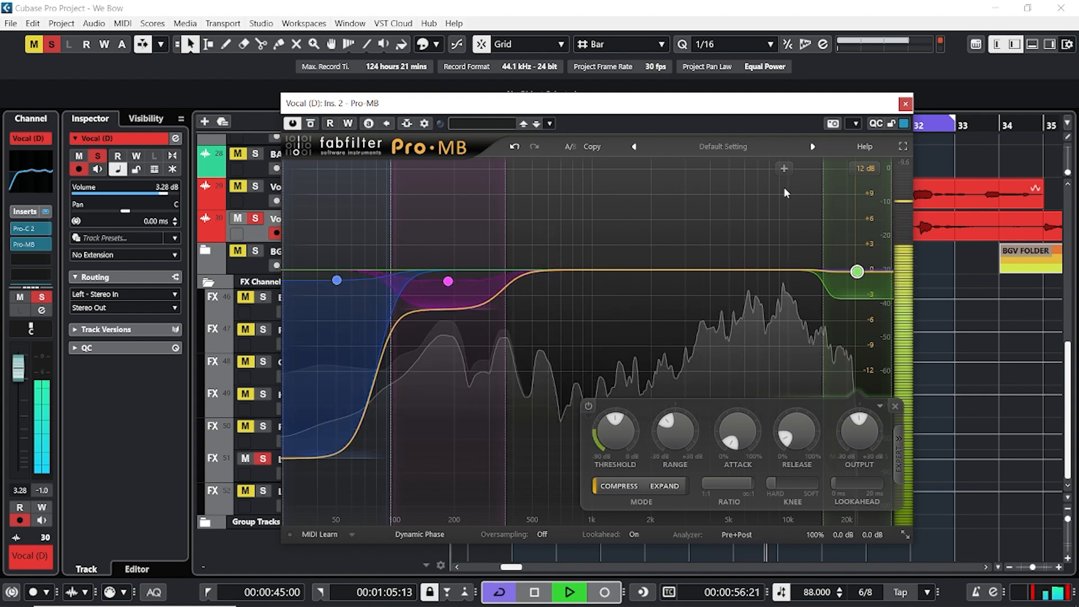
{"action": "key", "text": "space"}
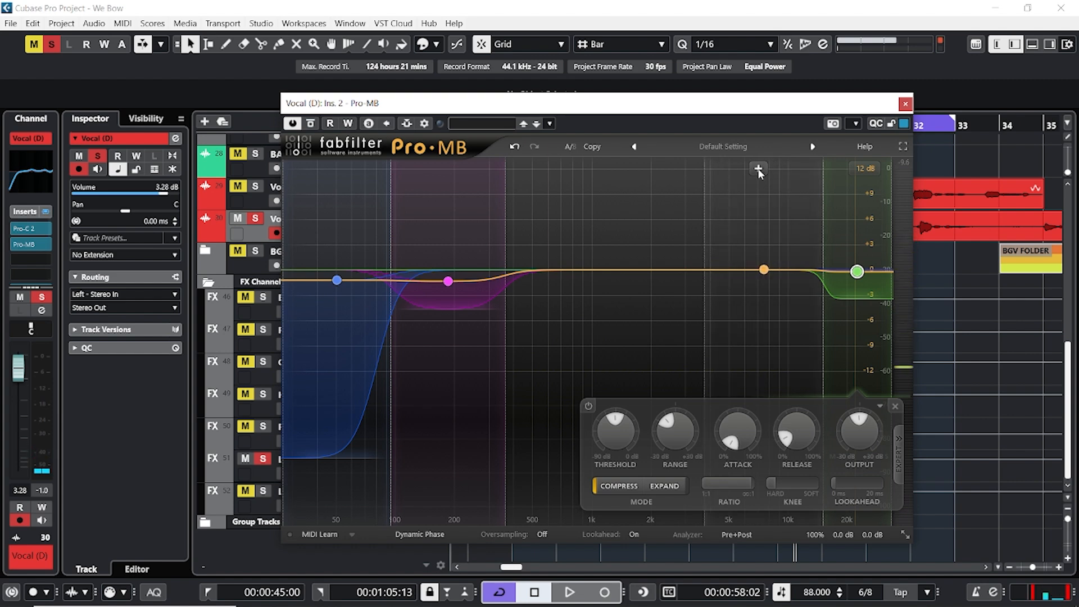
Add a fourth band just below band 3, give it a slight positive range, audition it and close Pro-MB.
{"action": "left_click", "coordinate": [758, 169]}
{"action": "left_click_drag", "start_coordinate": [674, 430], "coordinate": [676, 356]}
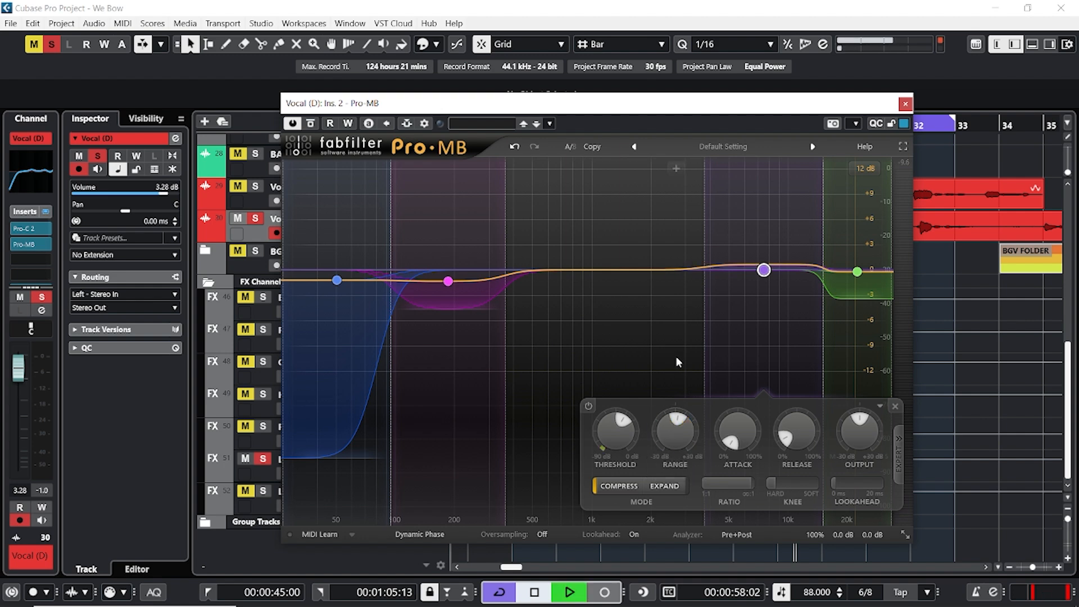
{"action": "key", "text": "space"}
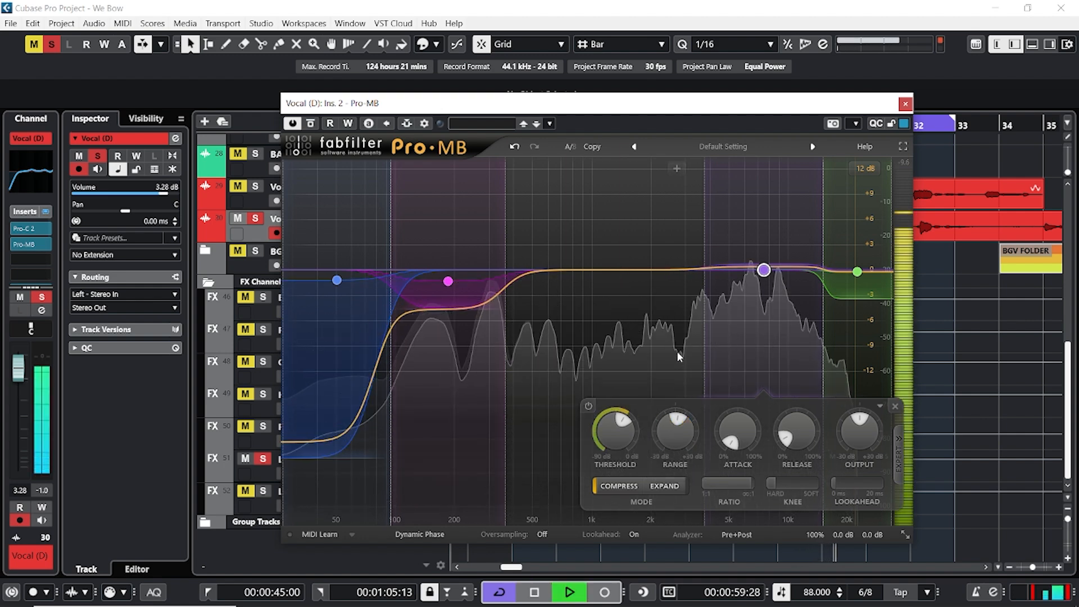
{"action": "key", "text": "space"}
{"action": "left_click", "coordinate": [905, 104]}
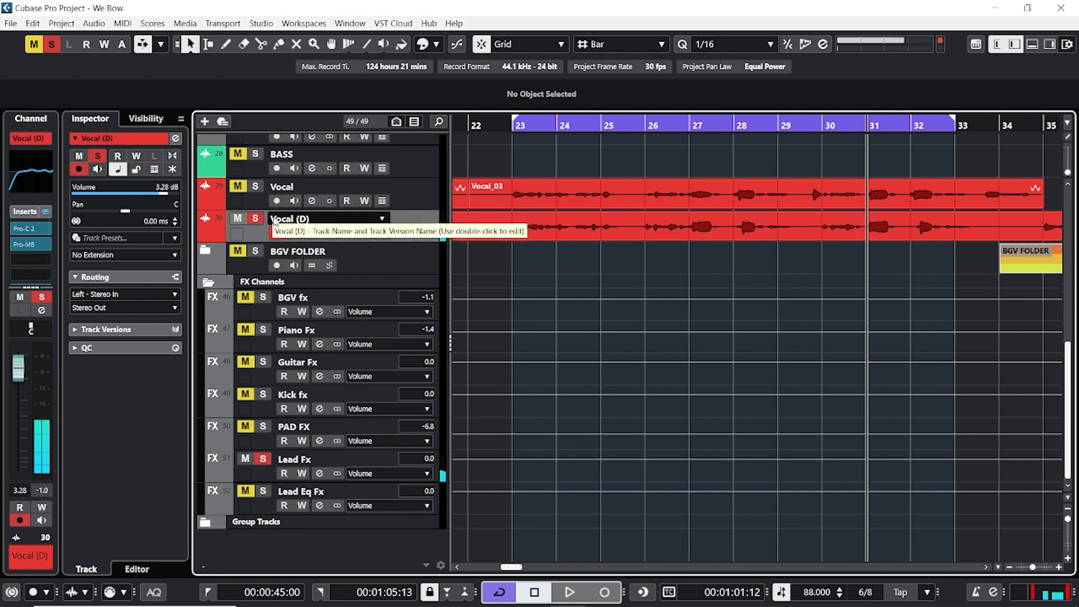
Load the Fresh Air plugin into the third insert slot of the Vocal (D) track.
{"action": "left_click", "coordinate": [312, 234]}
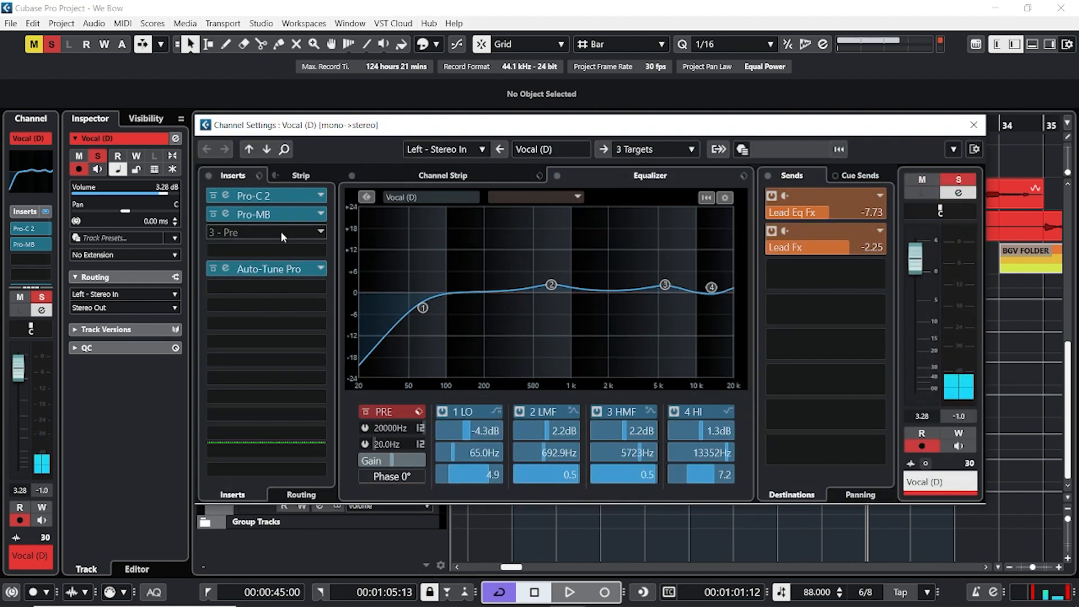
{"action": "left_click", "coordinate": [281, 232]}
{"action": "type", "text": "fresh"}
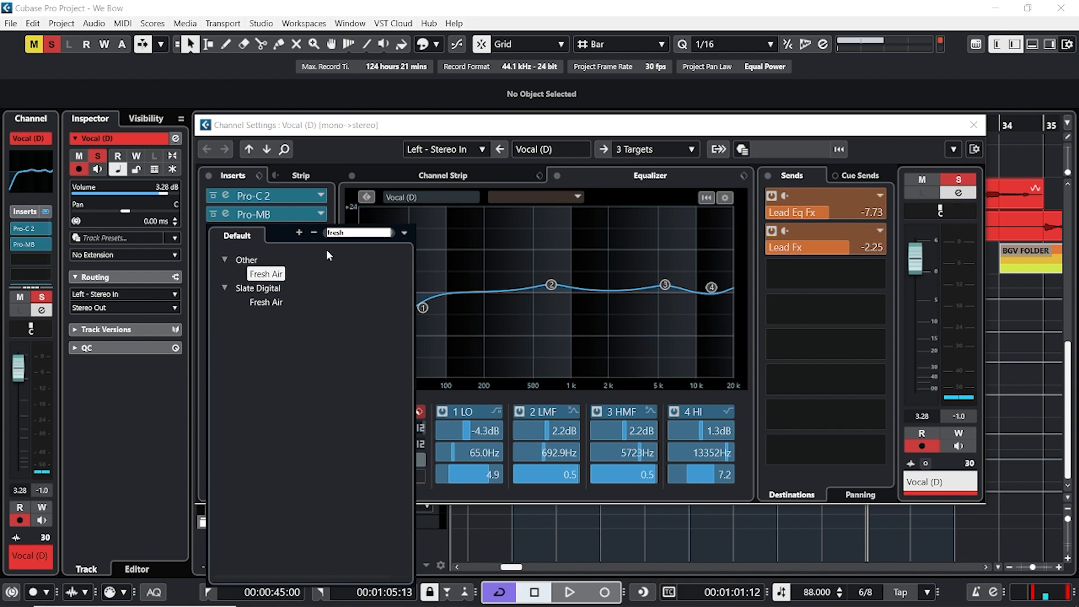
{"action": "left_click", "coordinate": [273, 275]}
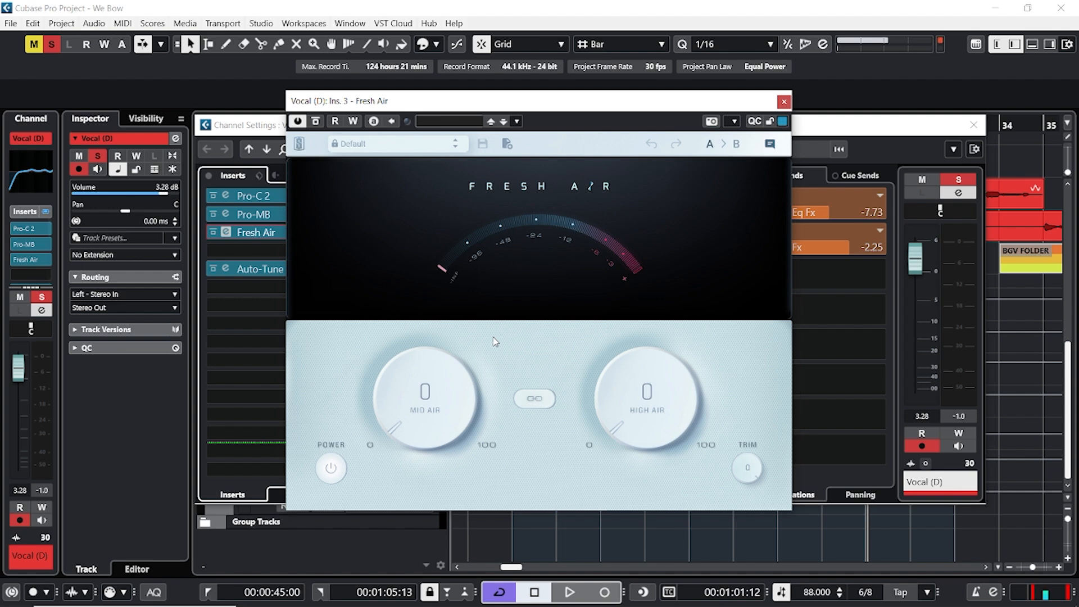
Set Fresh Air's Mid Air to 19 and High Air to 13 while auditioning the vocal, and close the plugin.
{"action": "left_click_drag", "start_coordinate": [626, 400], "coordinate": [622, 362]}
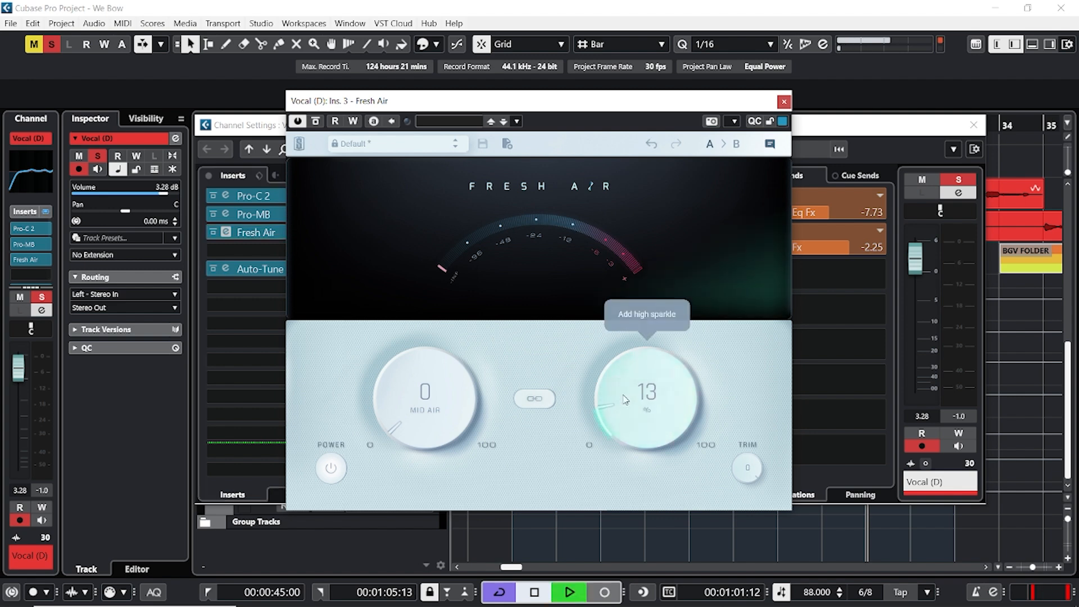
{"action": "left_click_drag", "start_coordinate": [625, 399], "coordinate": [623, 403]}
{"action": "key", "text": "space"}
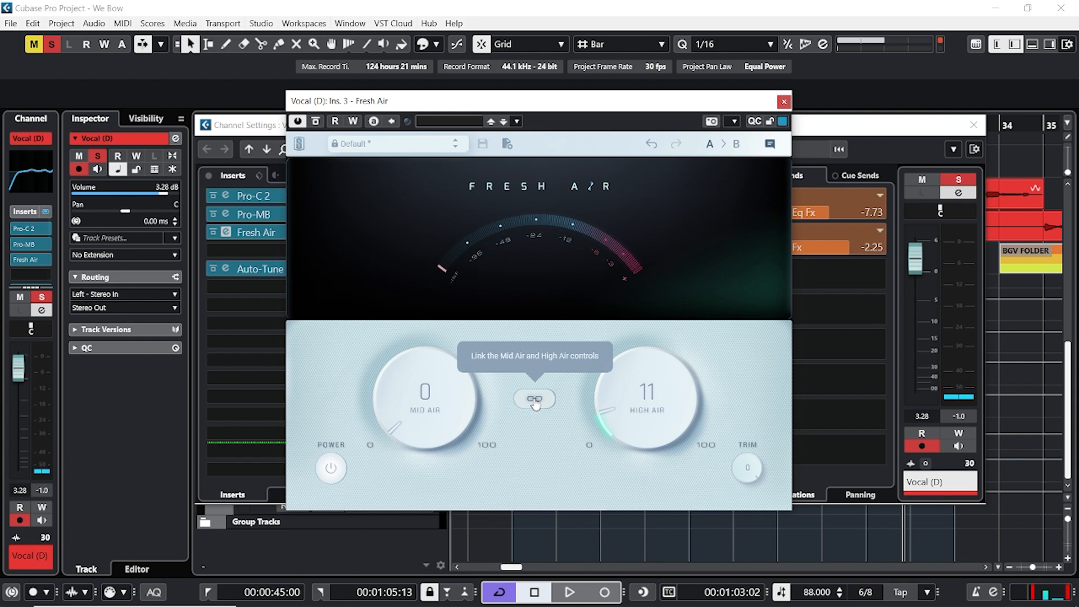
{"action": "left_click_drag", "start_coordinate": [425, 401], "coordinate": [425, 377]}
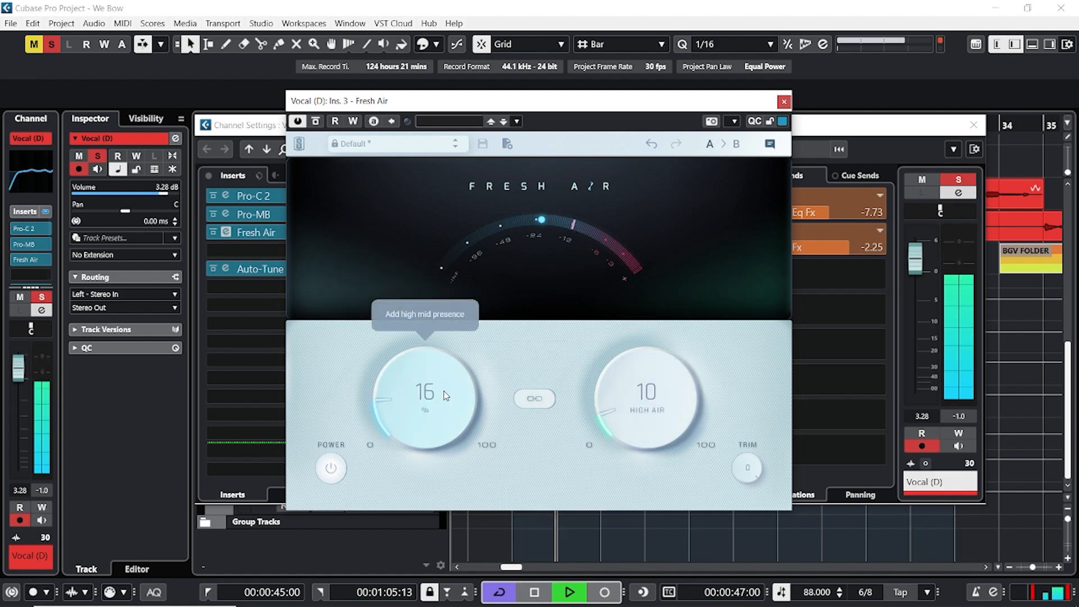
{"action": "key", "text": "space"}
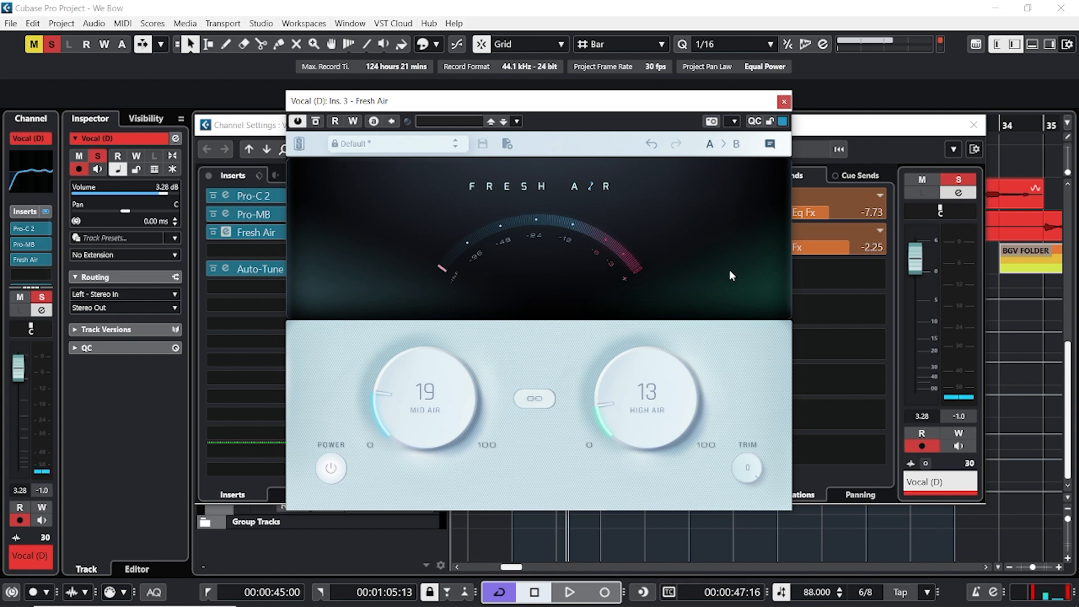
{"action": "key", "text": "space"}
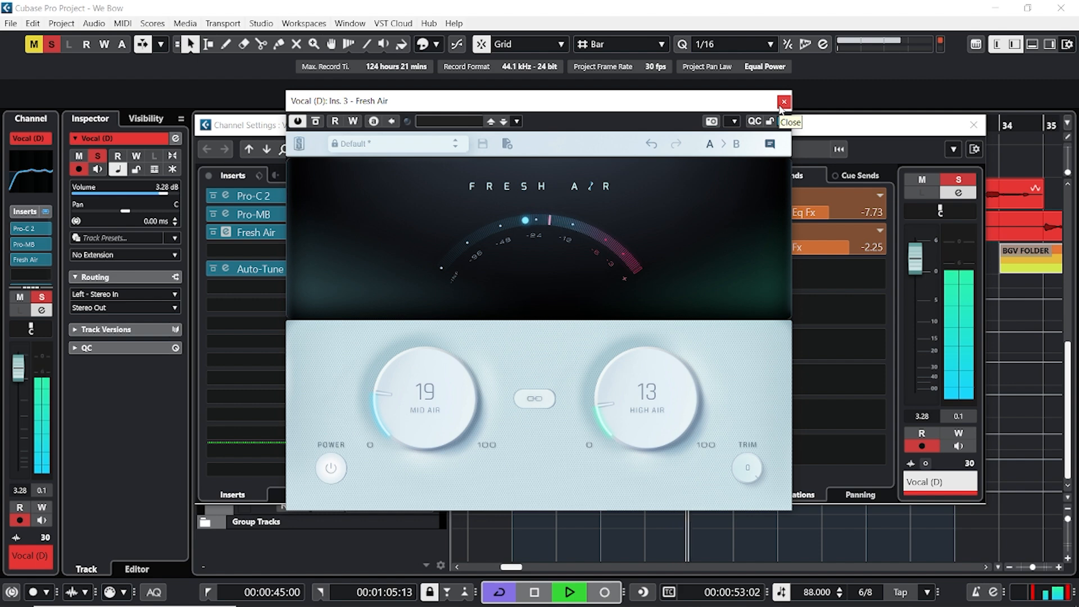
{"action": "key", "text": "space"}
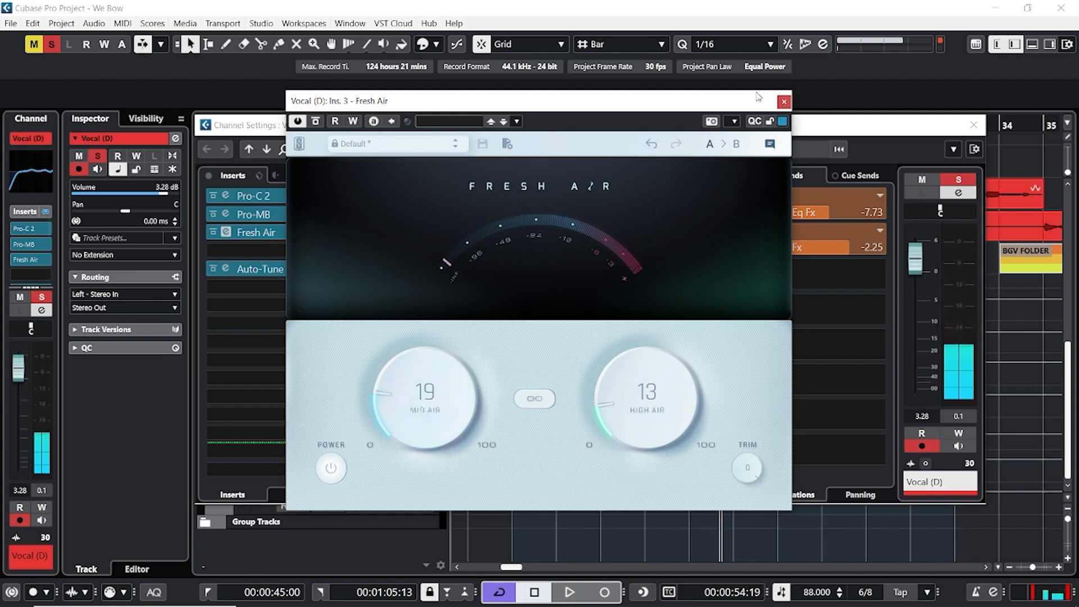
{"action": "left_click", "coordinate": [783, 103]}
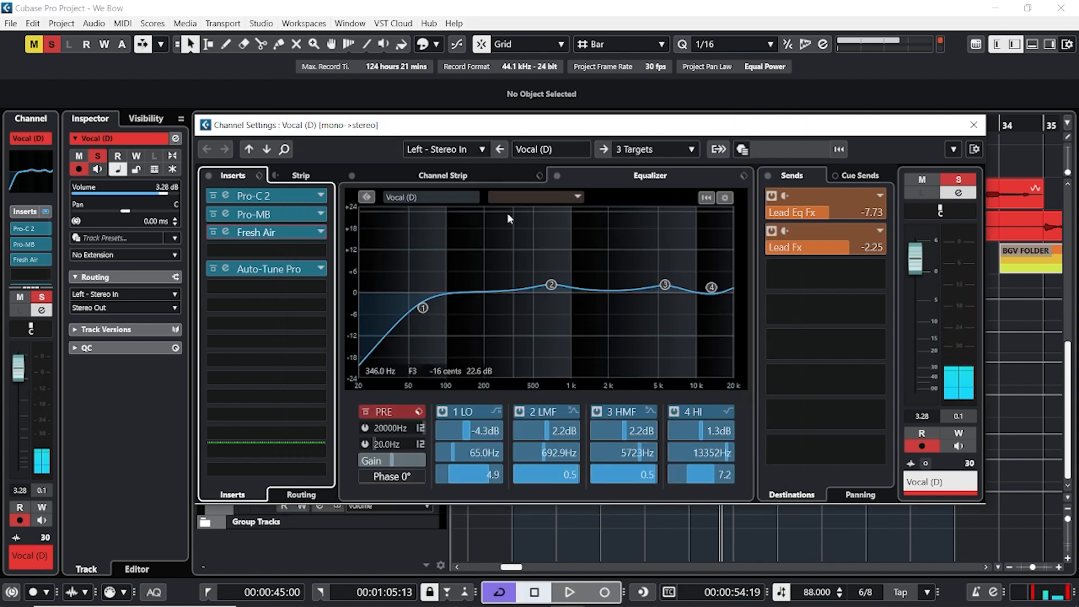
Cut the Vocal (D) equalizer's low-mid band 2 to -1.2 dB at 636.6 Hz and start playback.
{"action": "left_click", "coordinate": [278, 196]}
{"action": "left_click", "coordinate": [820, 109]}
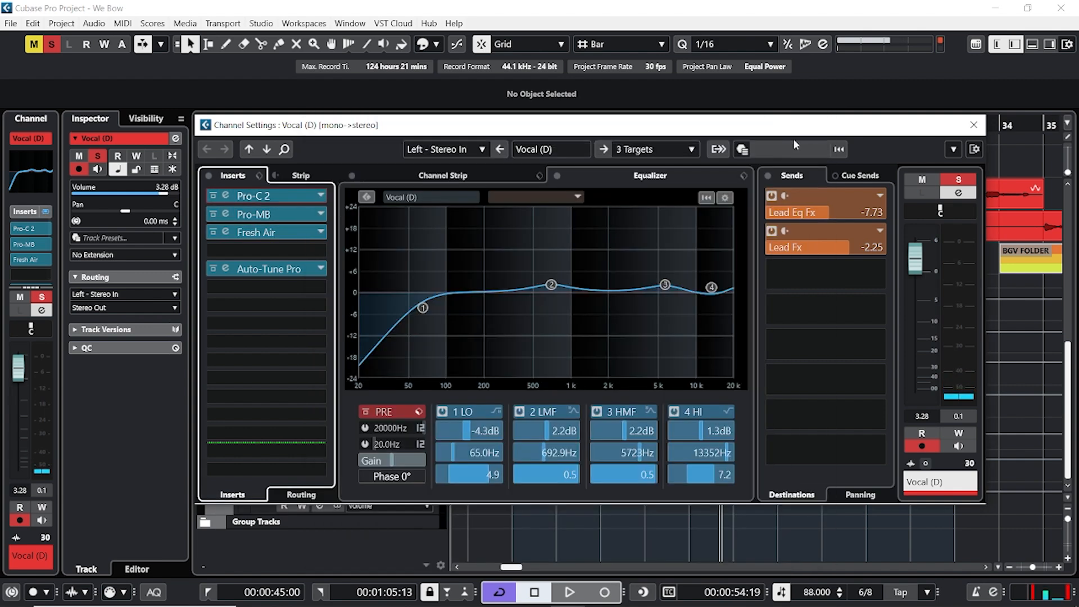
{"action": "left_click_drag", "start_coordinate": [551, 285], "coordinate": [547, 298]}
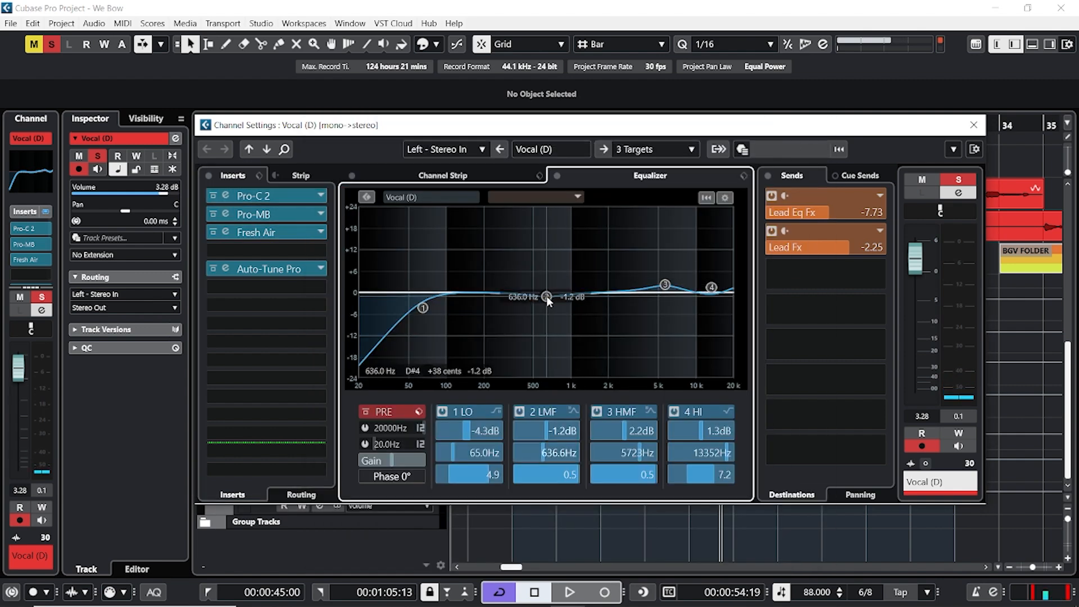
{"action": "key", "text": "space"}
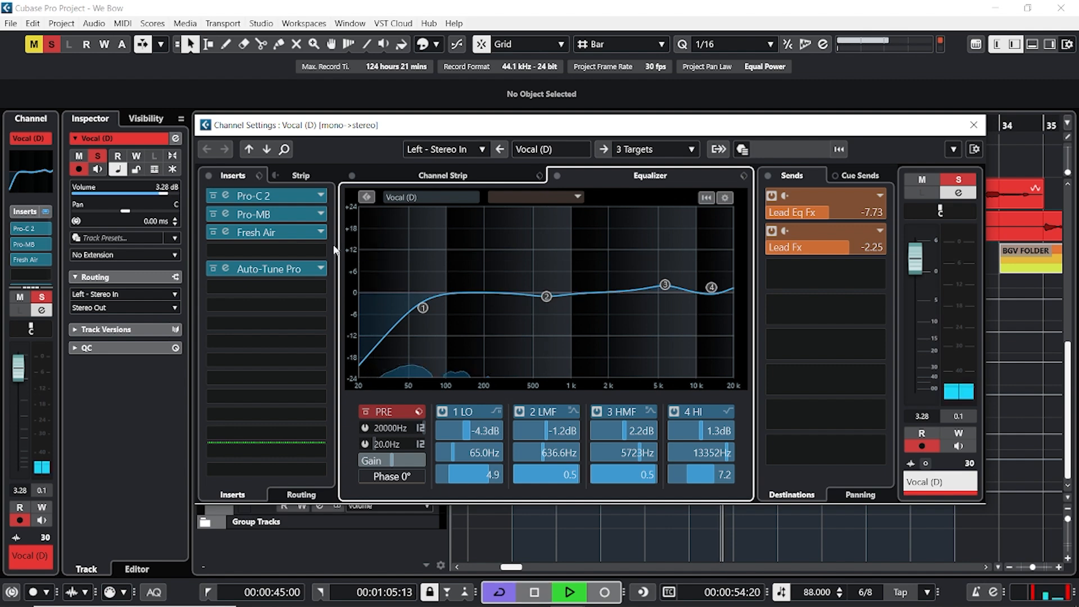
Lower the Pro-C 2 threshold slightly during playback and reduce the Lead Fx send to -3.65.
{"action": "left_click", "coordinate": [288, 194]}
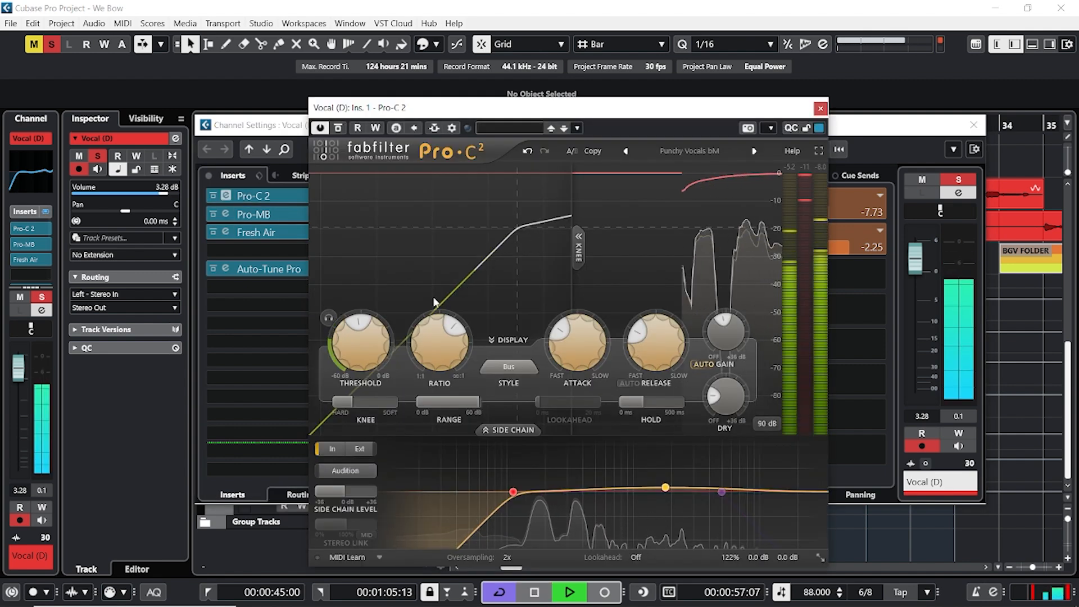
{"action": "left_click_drag", "start_coordinate": [349, 335], "coordinate": [350, 343]}
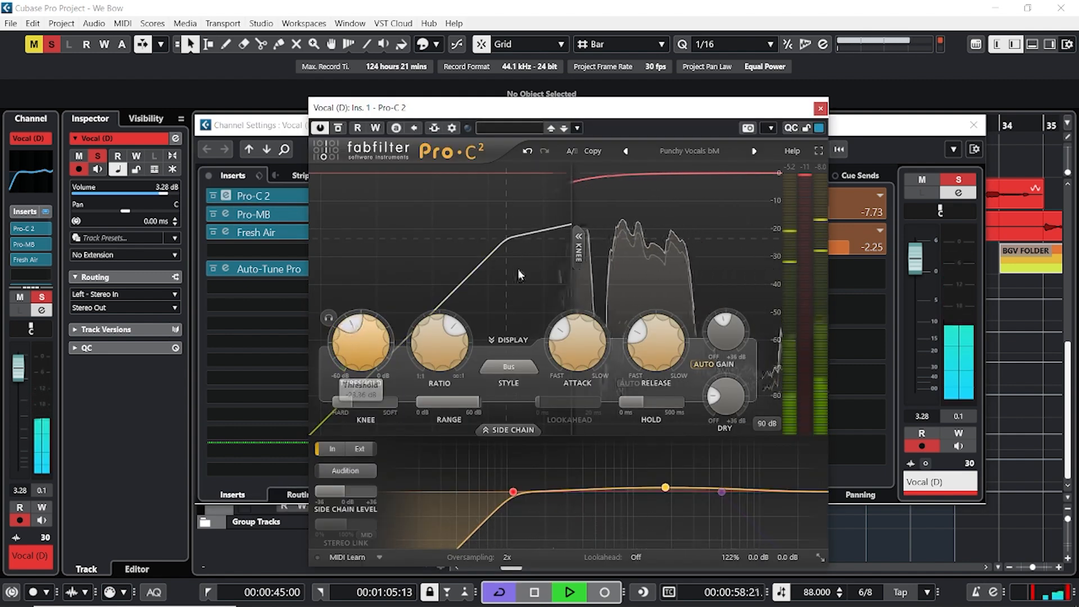
{"action": "left_click", "coordinate": [821, 109]}
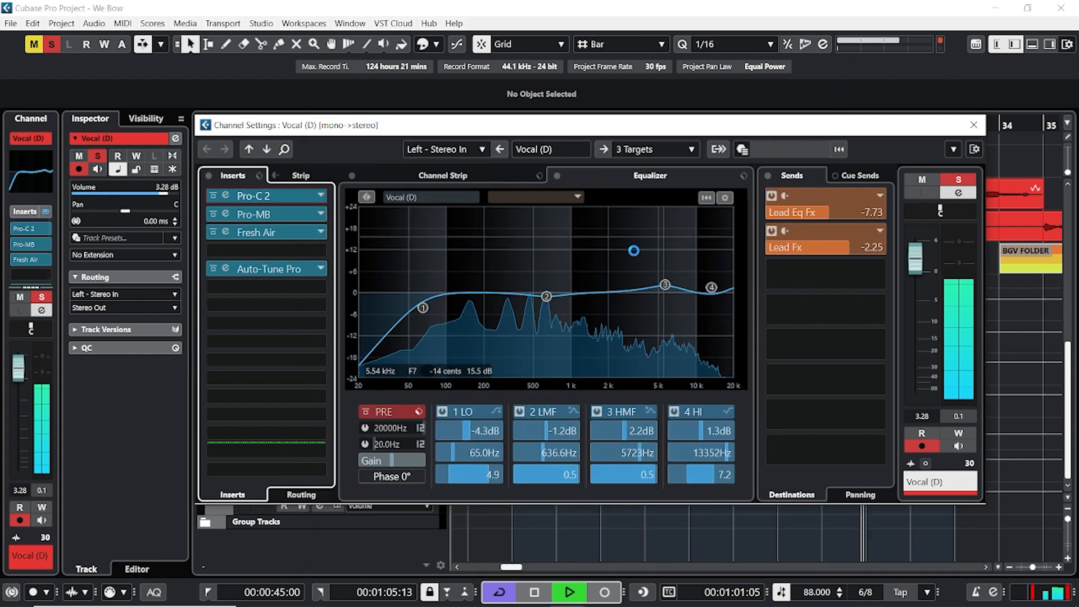
{"action": "left_click_drag", "start_coordinate": [821, 251], "coordinate": [816, 252]}
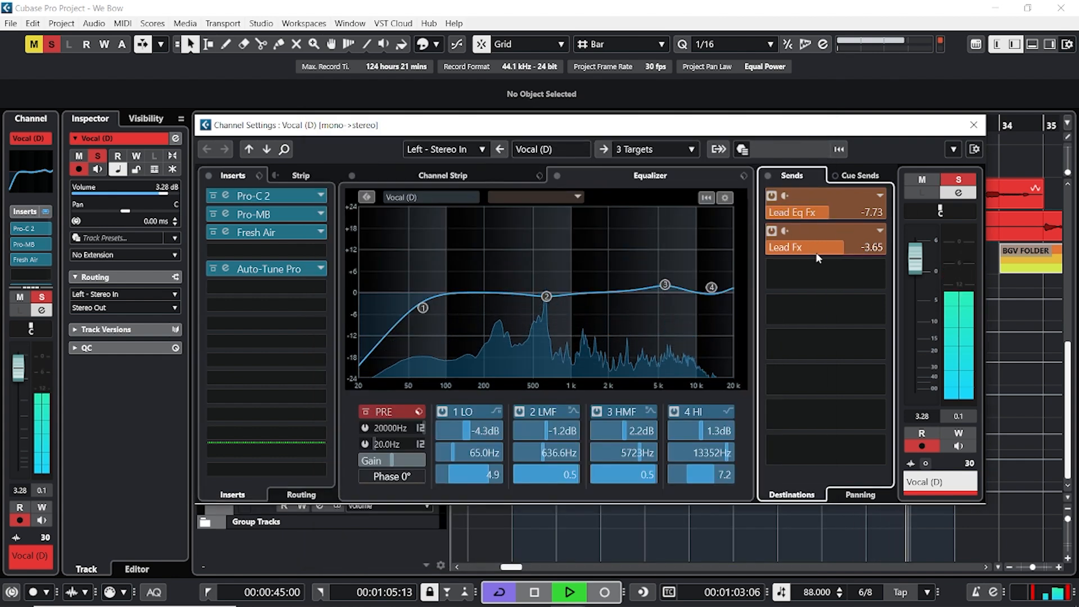
{"action": "key", "text": "space"}
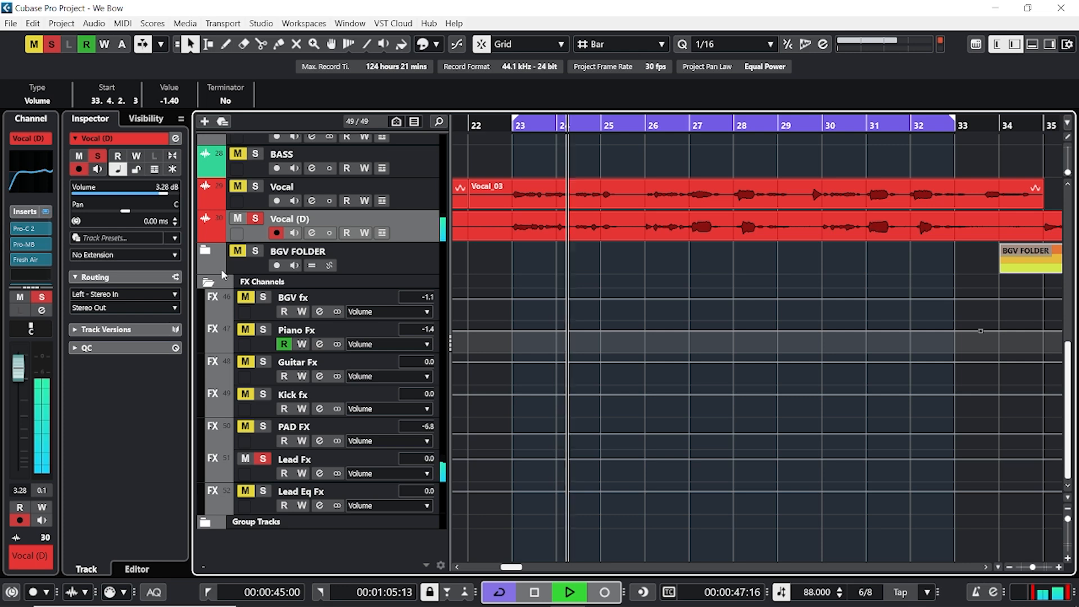
Collapse the FX Channels folder and extend the end of the cycle range to bar 35.
{"action": "left_click", "coordinate": [208, 282]}
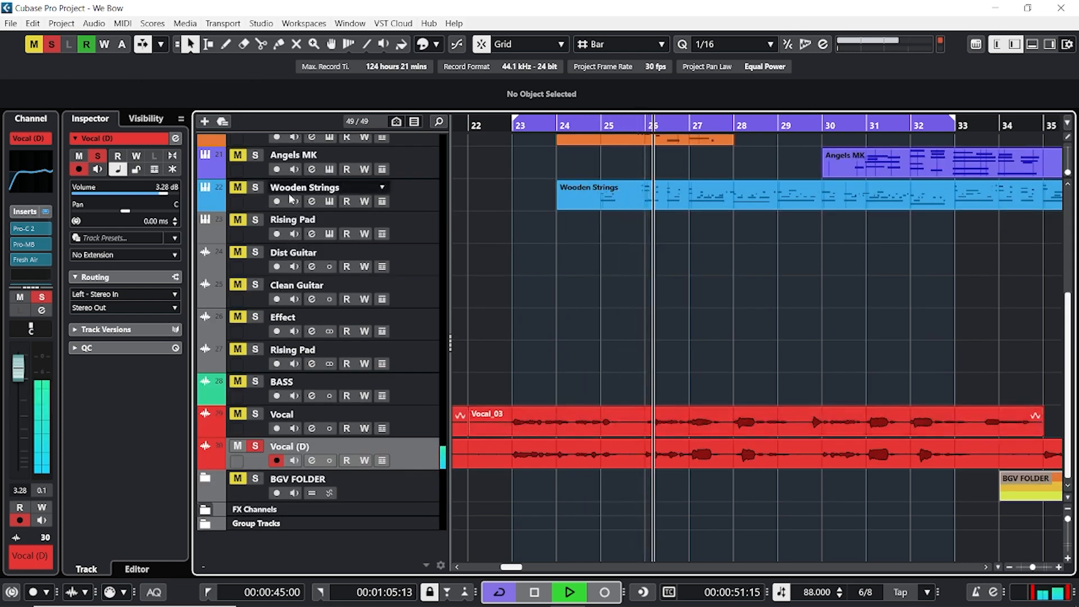
{"action": "scroll", "coordinate": [647, 365], "scroll_direction": "up", "scroll_amount": 5}
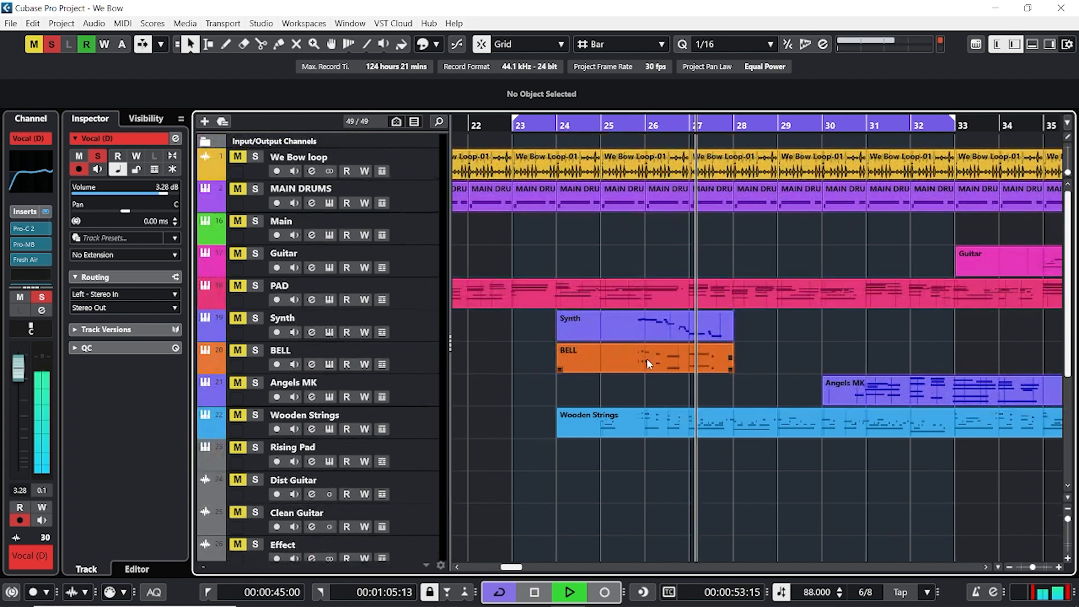
{"action": "scroll", "coordinate": [646, 365], "scroll_direction": "down", "scroll_amount": 5}
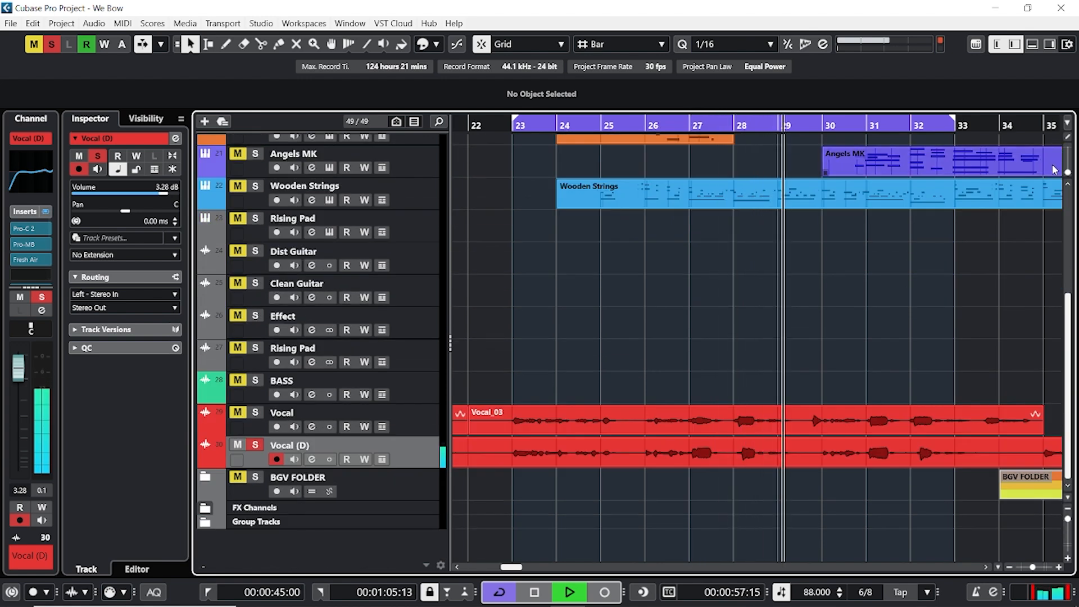
{"action": "left_click_drag", "start_coordinate": [953, 123], "coordinate": [1041, 122]}
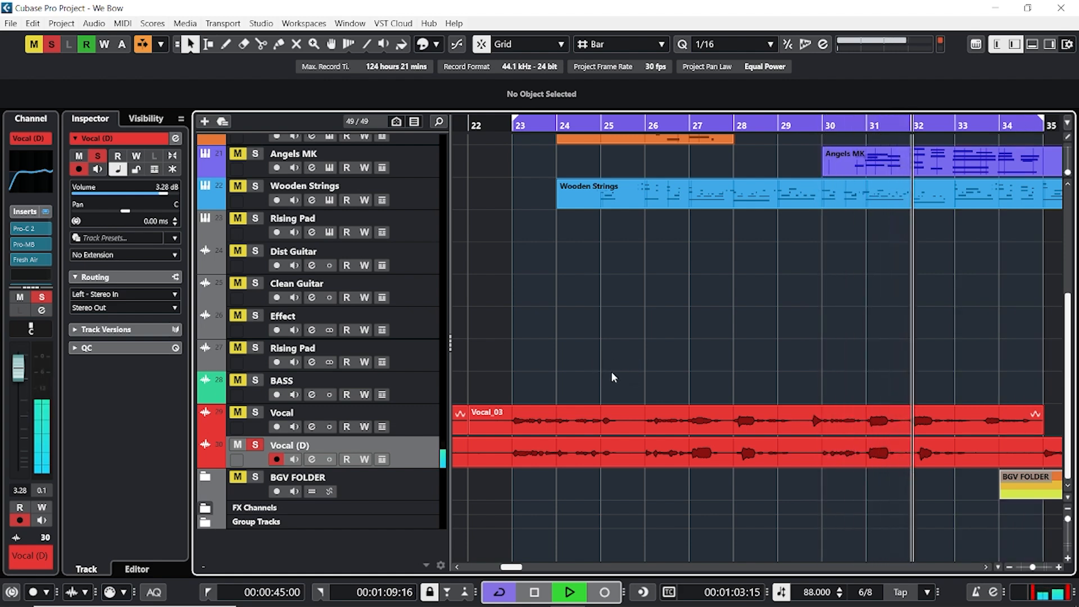
{"action": "scroll", "coordinate": [612, 370], "scroll_direction": "left", "scroll_amount": 4}
{"action": "scroll", "coordinate": [612, 370], "scroll_direction": "left", "scroll_amount": 13}
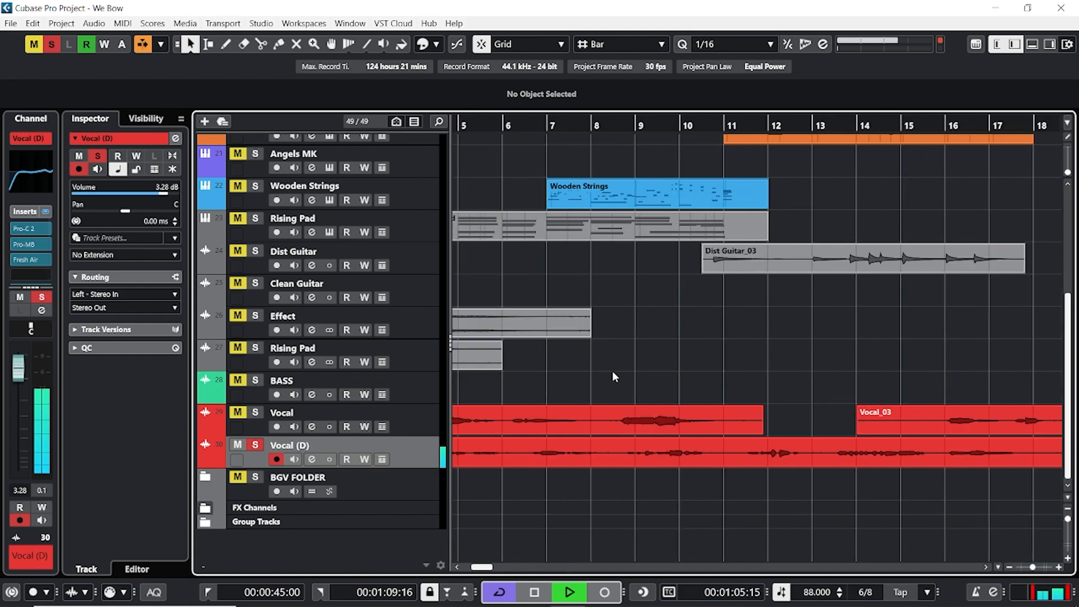
{"action": "key", "text": "ctrl+a"}
{"action": "key", "text": "space"}
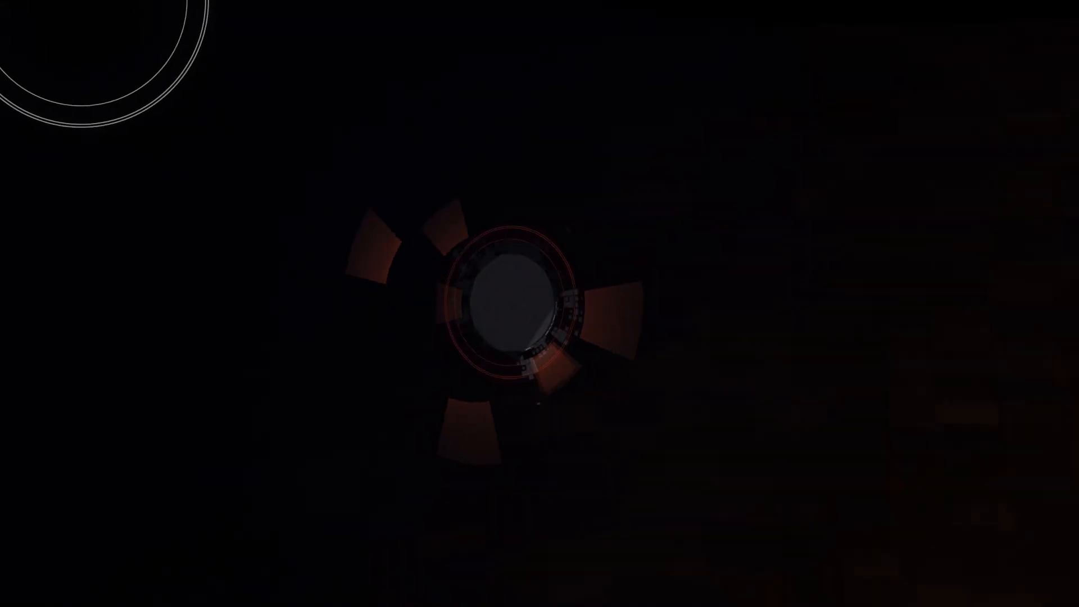